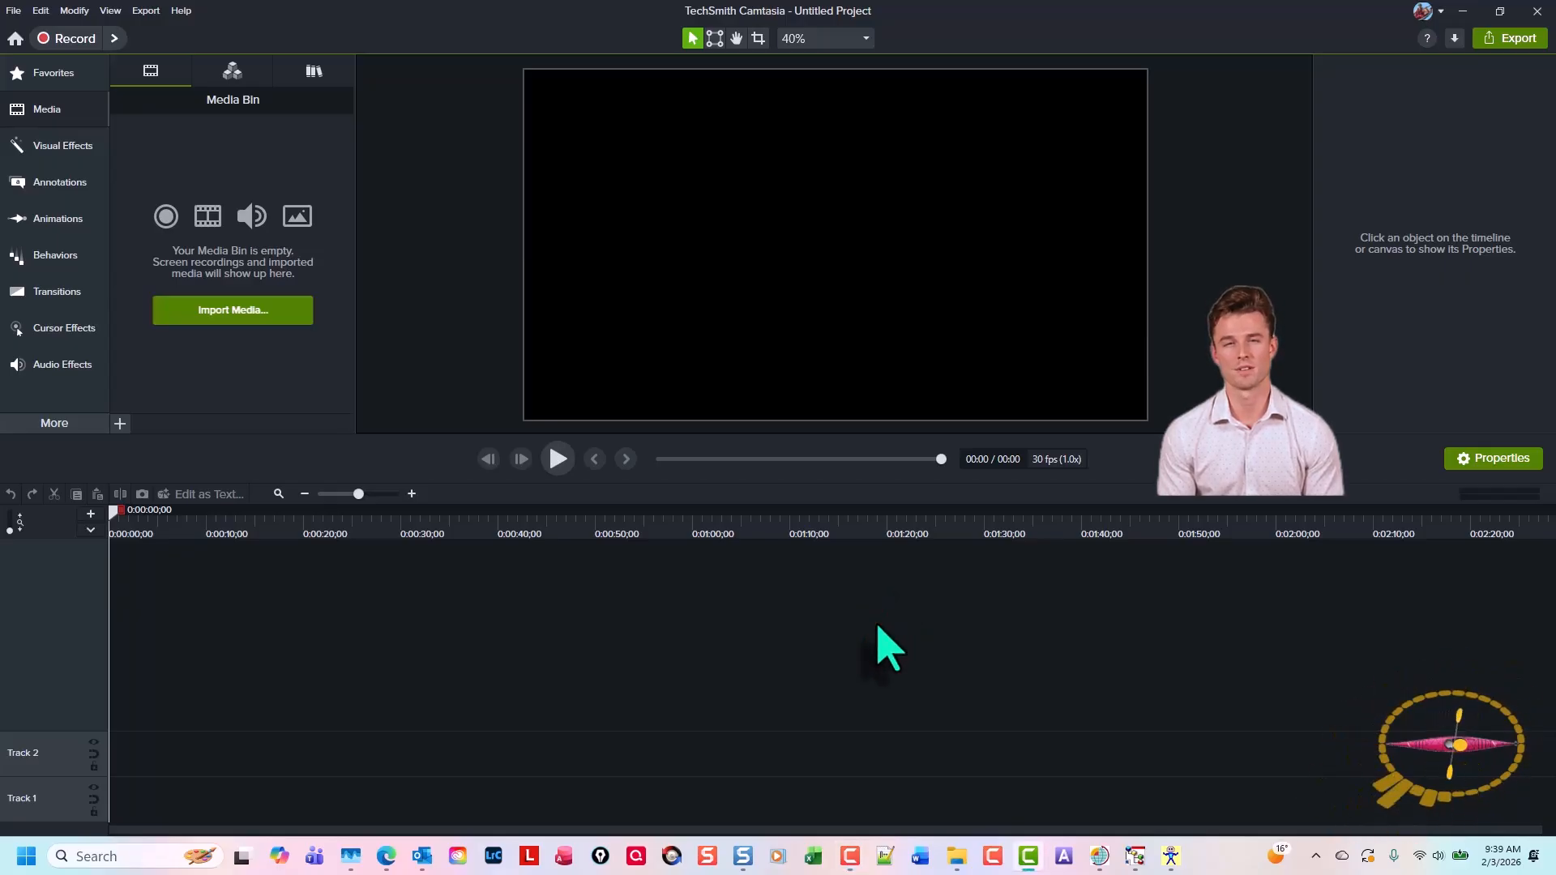
# Create a new project from the Master Red 2026-02-01 template
pyautogui.hotkey('alt', 'f')
pyautogui.press('Down')
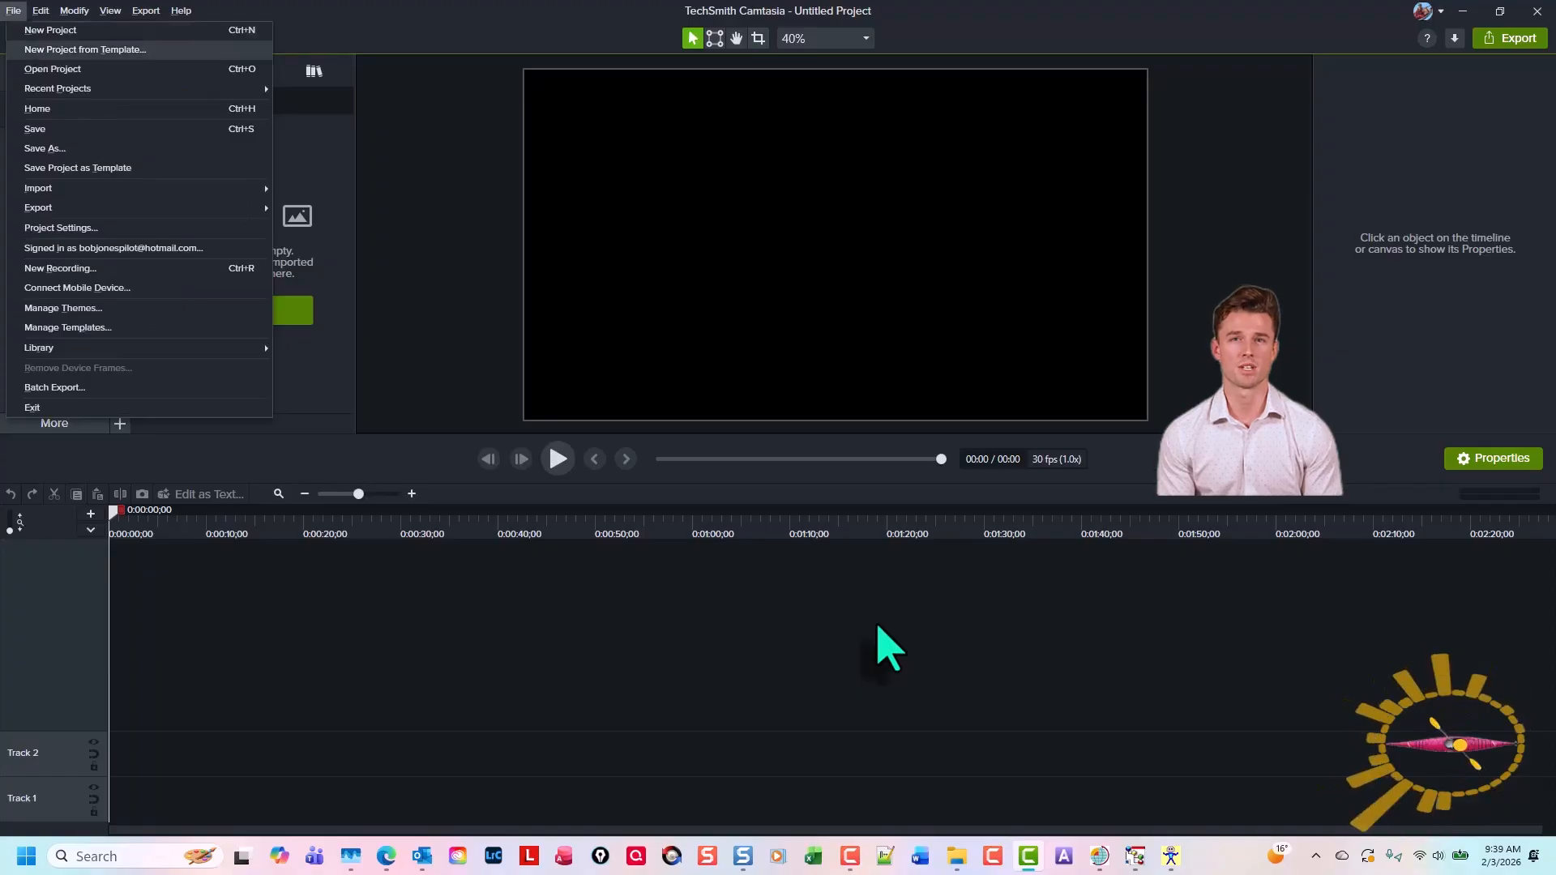
pyautogui.press('Return')
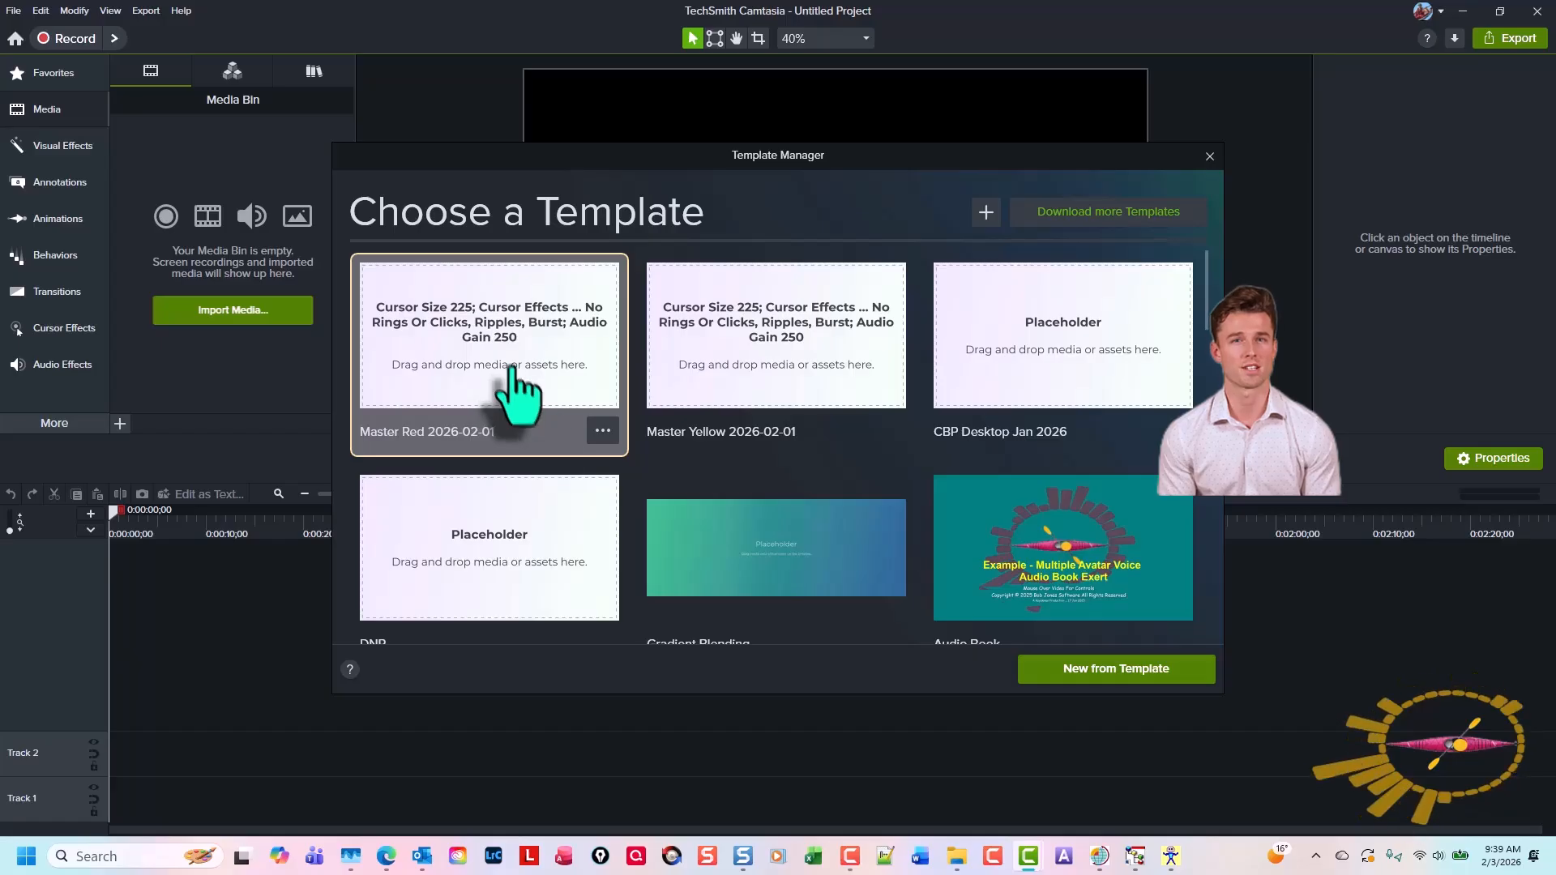
pyautogui.click(1135, 669)
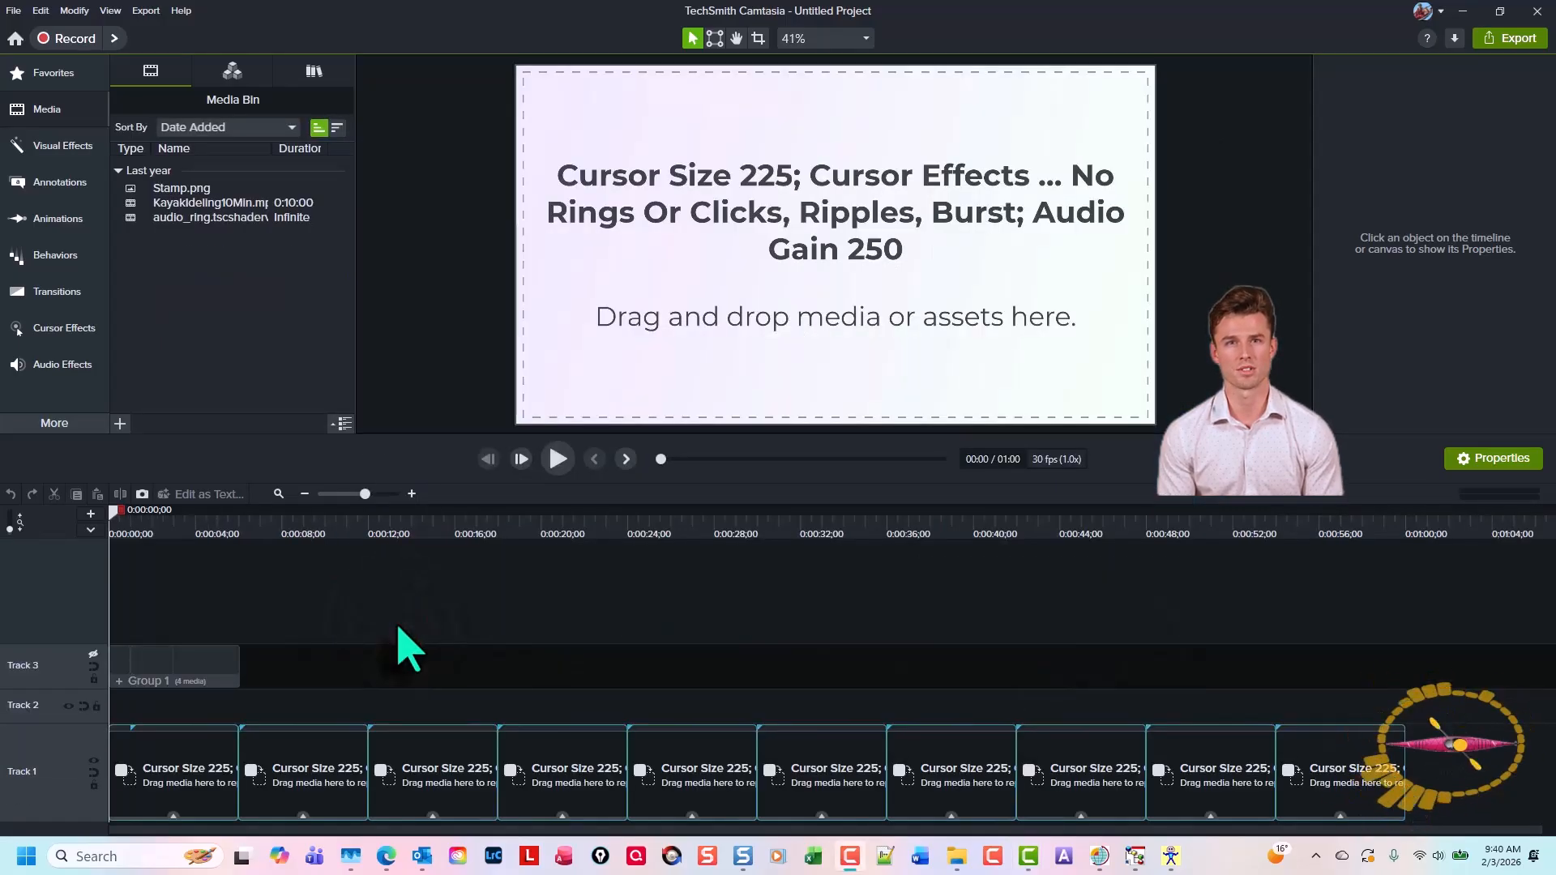
# Inspect the first placeholder's cursor effect and audio properties
pyautogui.click(181, 778)
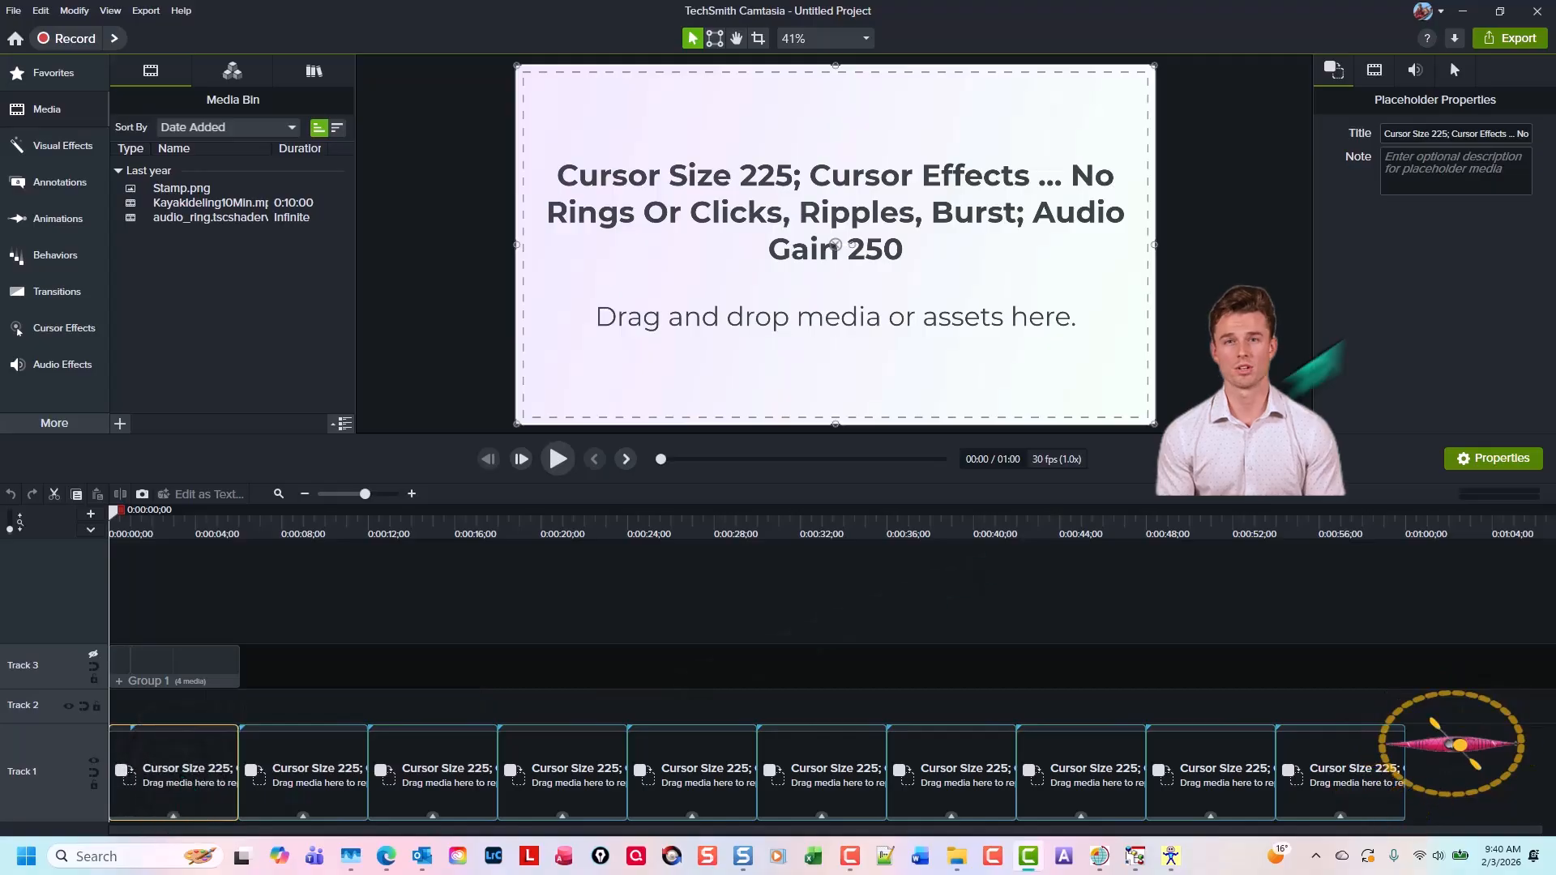
pyautogui.click(1455, 70)
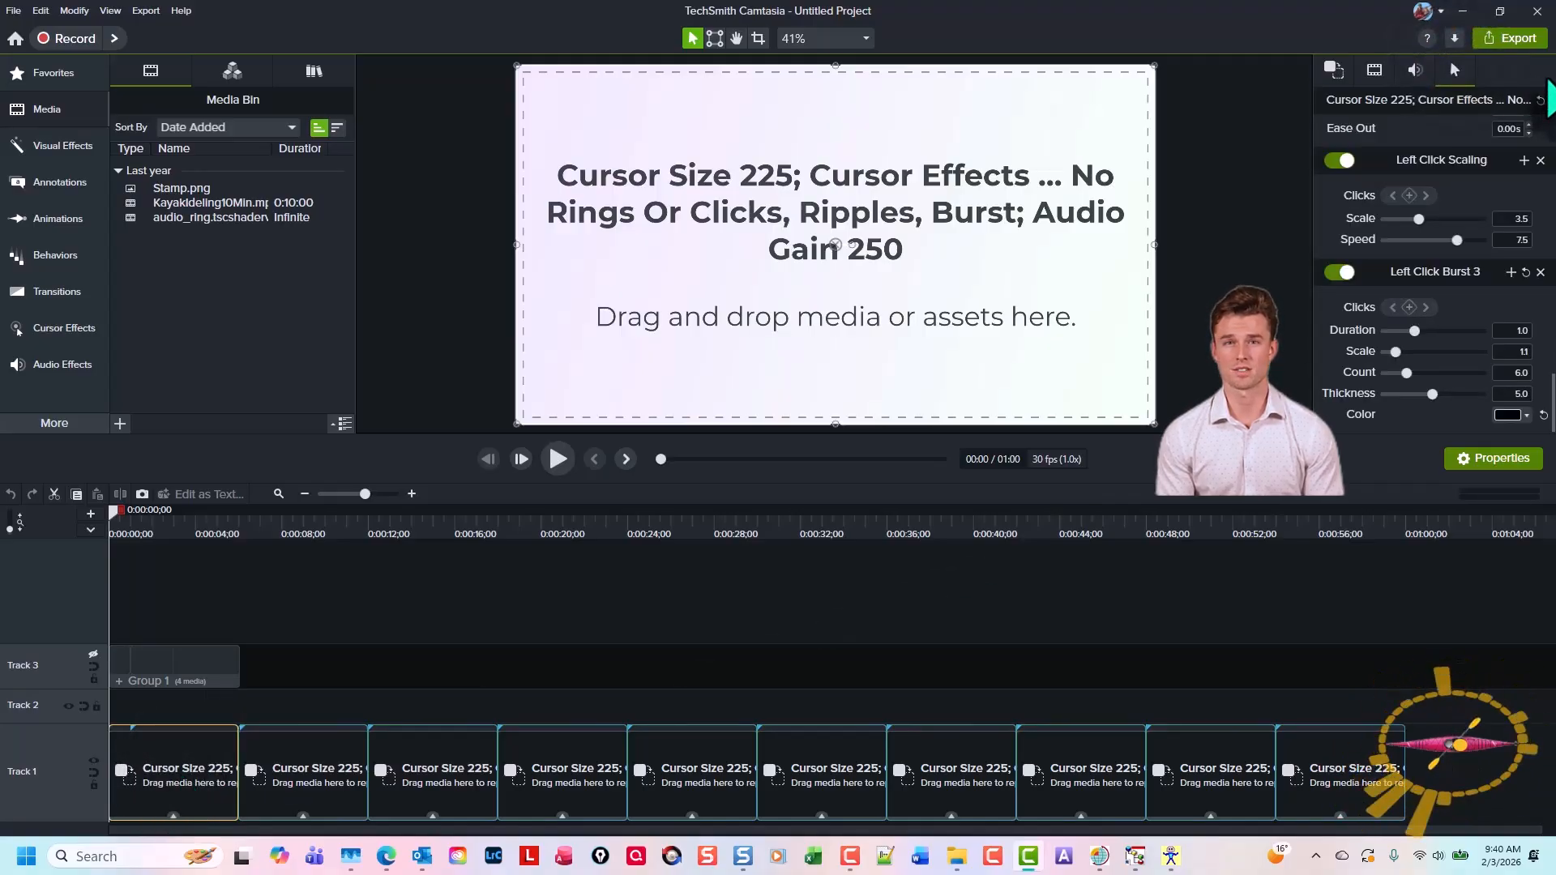
pyautogui.scroll(-10, 1480, 118)
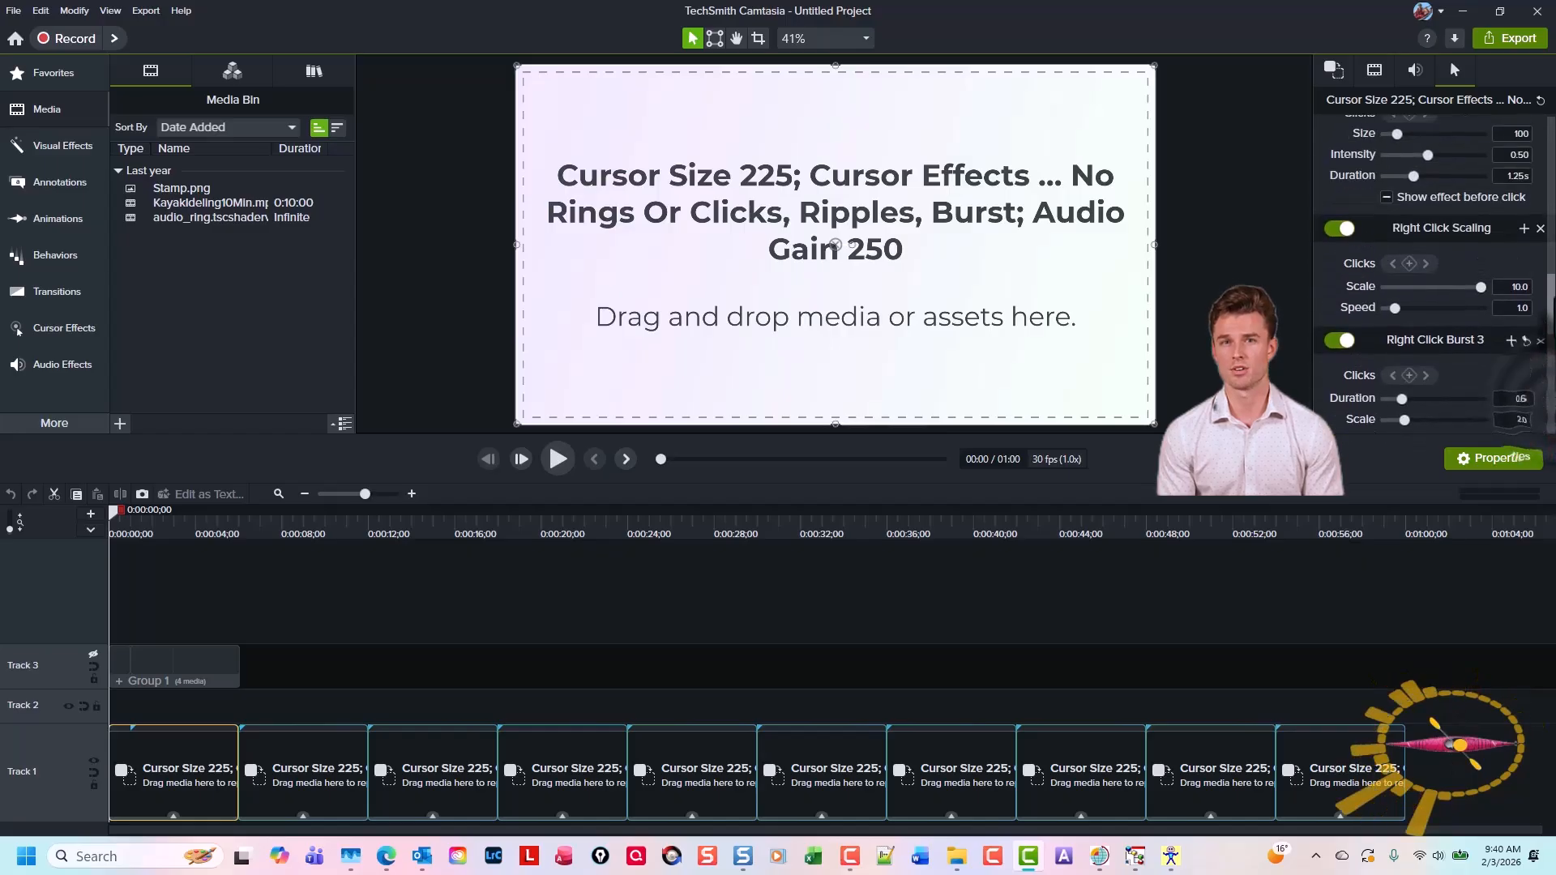
pyautogui.scroll(10, 1479, 117)
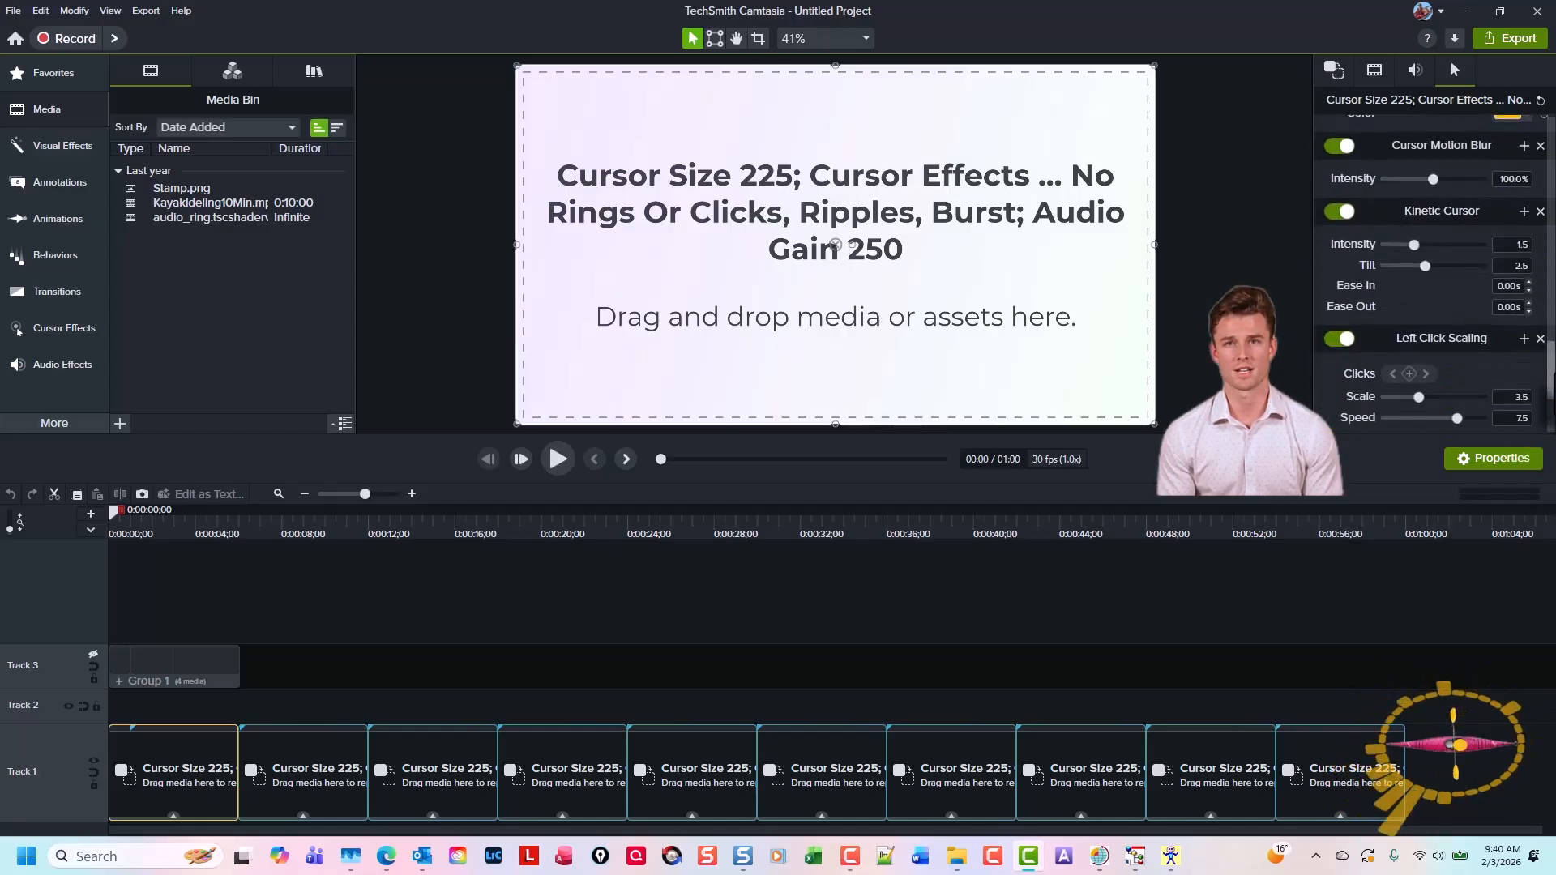
pyautogui.scroll(5, 1435, 267)
pyautogui.scroll(-6, 1434, 267)
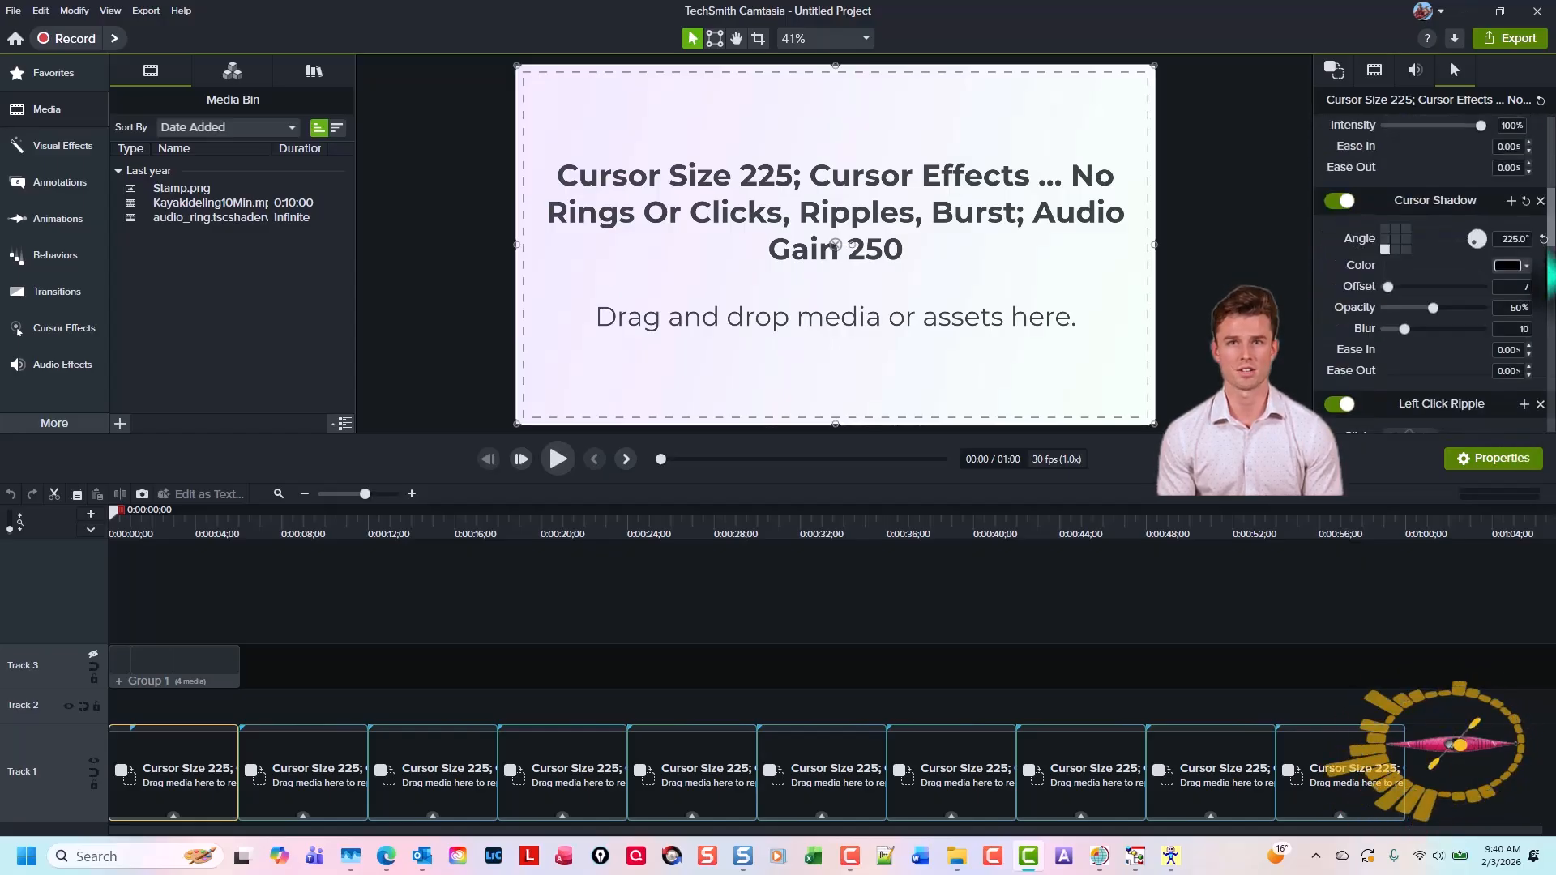
pyautogui.scroll(-2, 1435, 267)
pyautogui.scroll(6, 1434, 267)
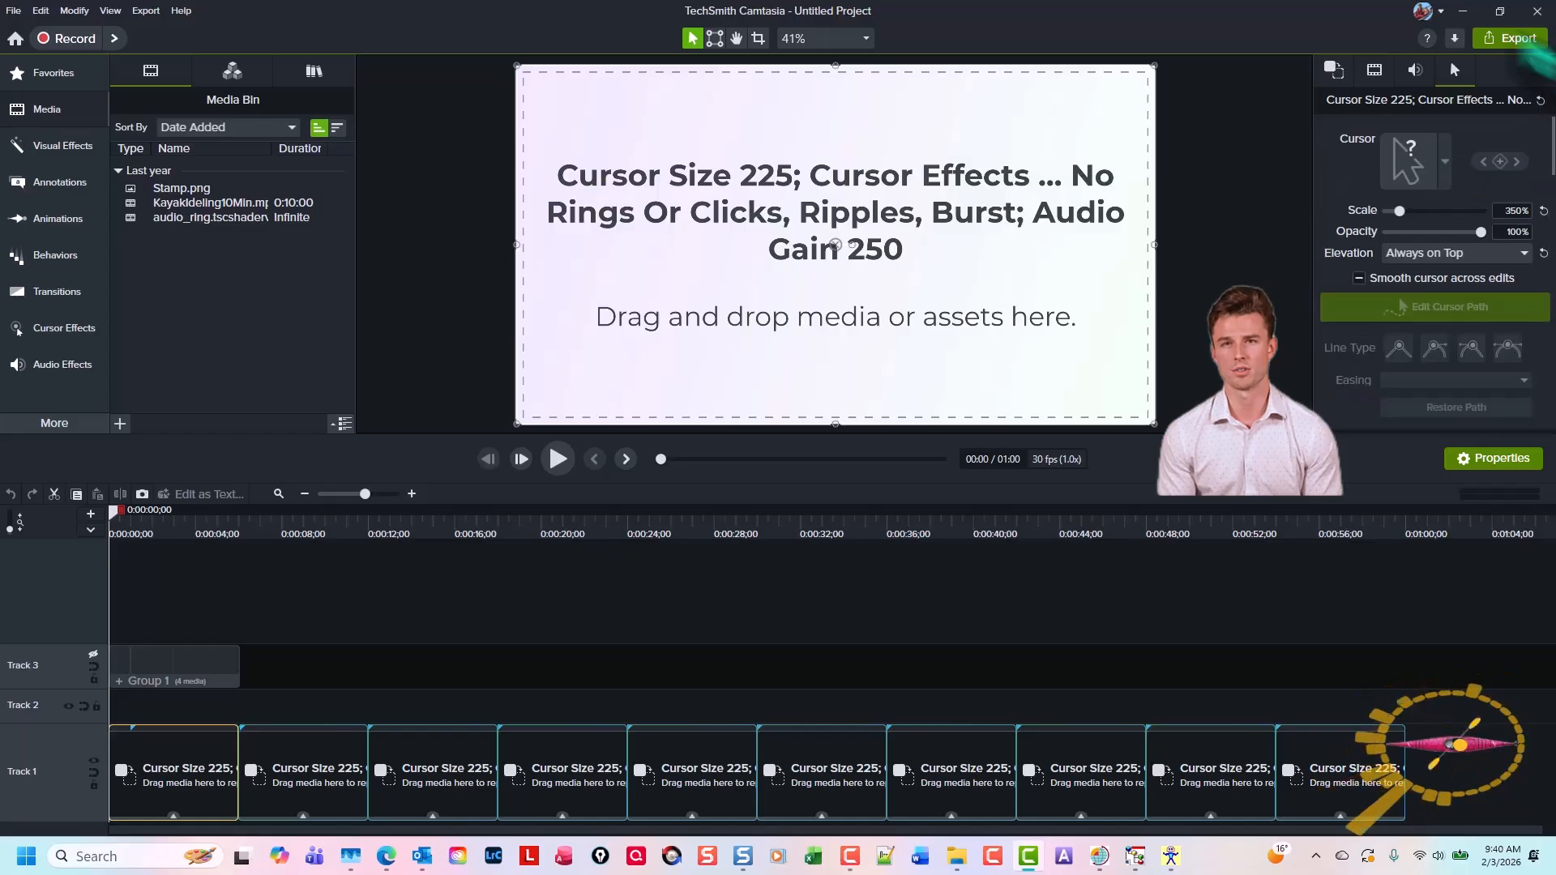
pyautogui.click(1416, 70)
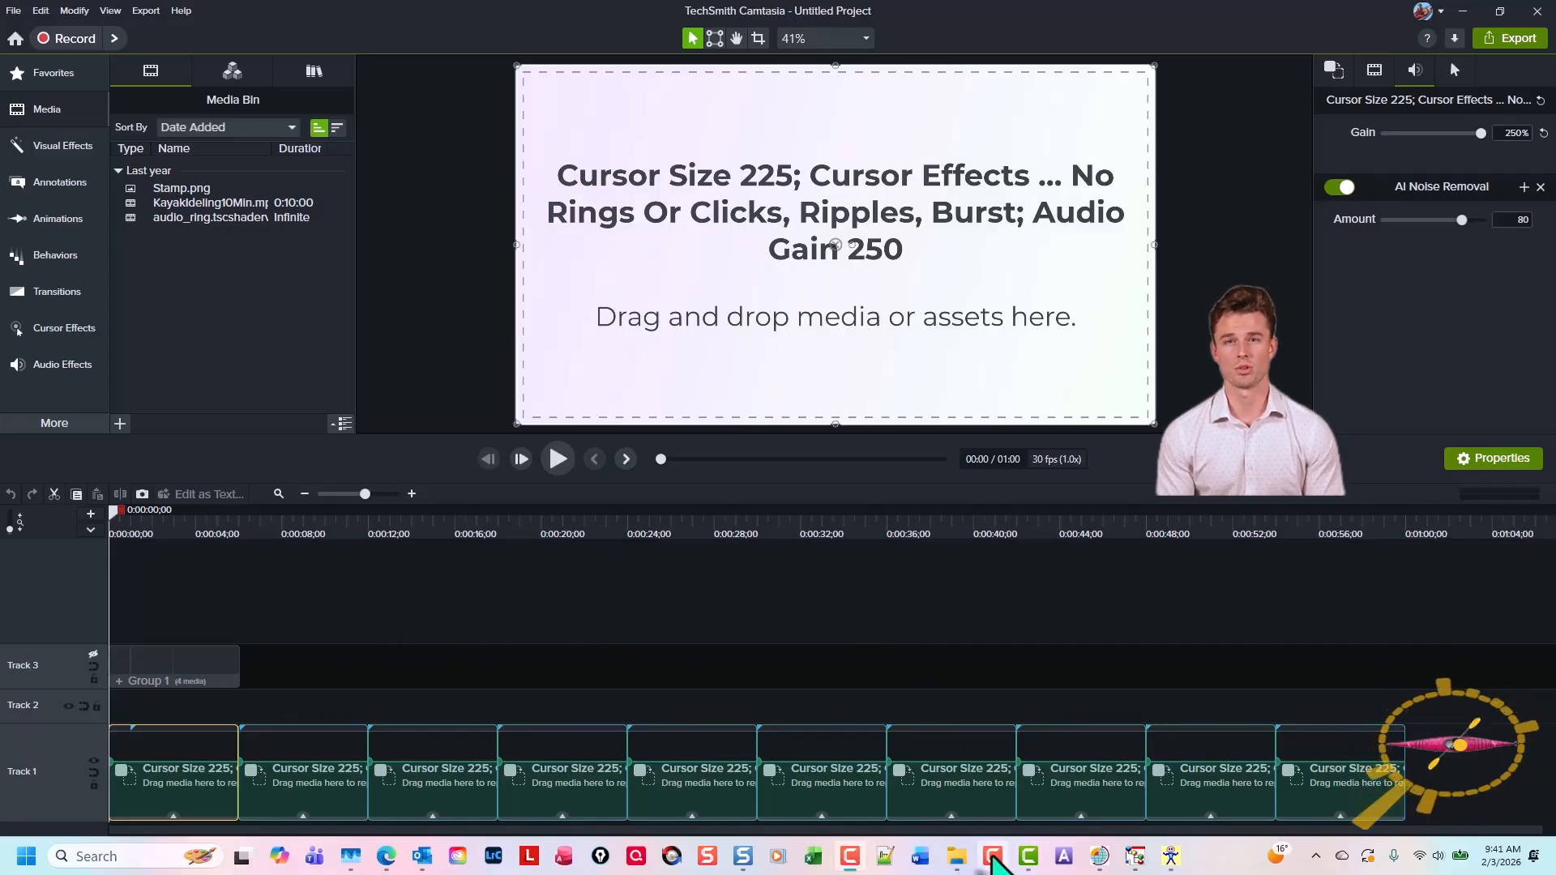
# Open the Camtasia Recorder, move it aside and start a screen recording of the Breakfast meal form
pyautogui.click(992, 856)
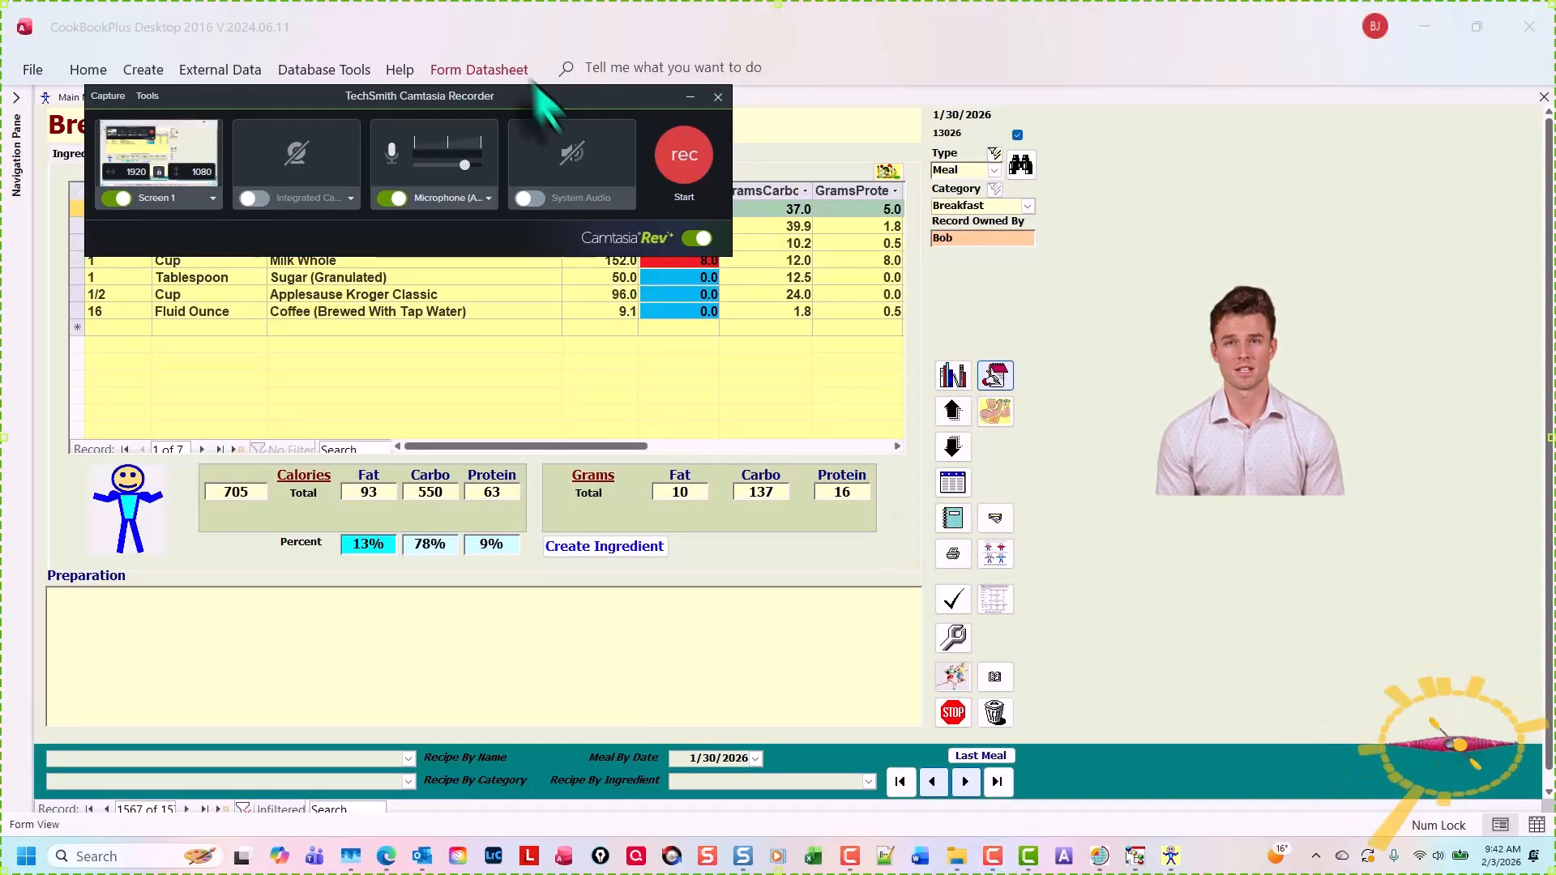
pyautogui.moveTo(548, 96); pyautogui.dragTo(1390, 229)
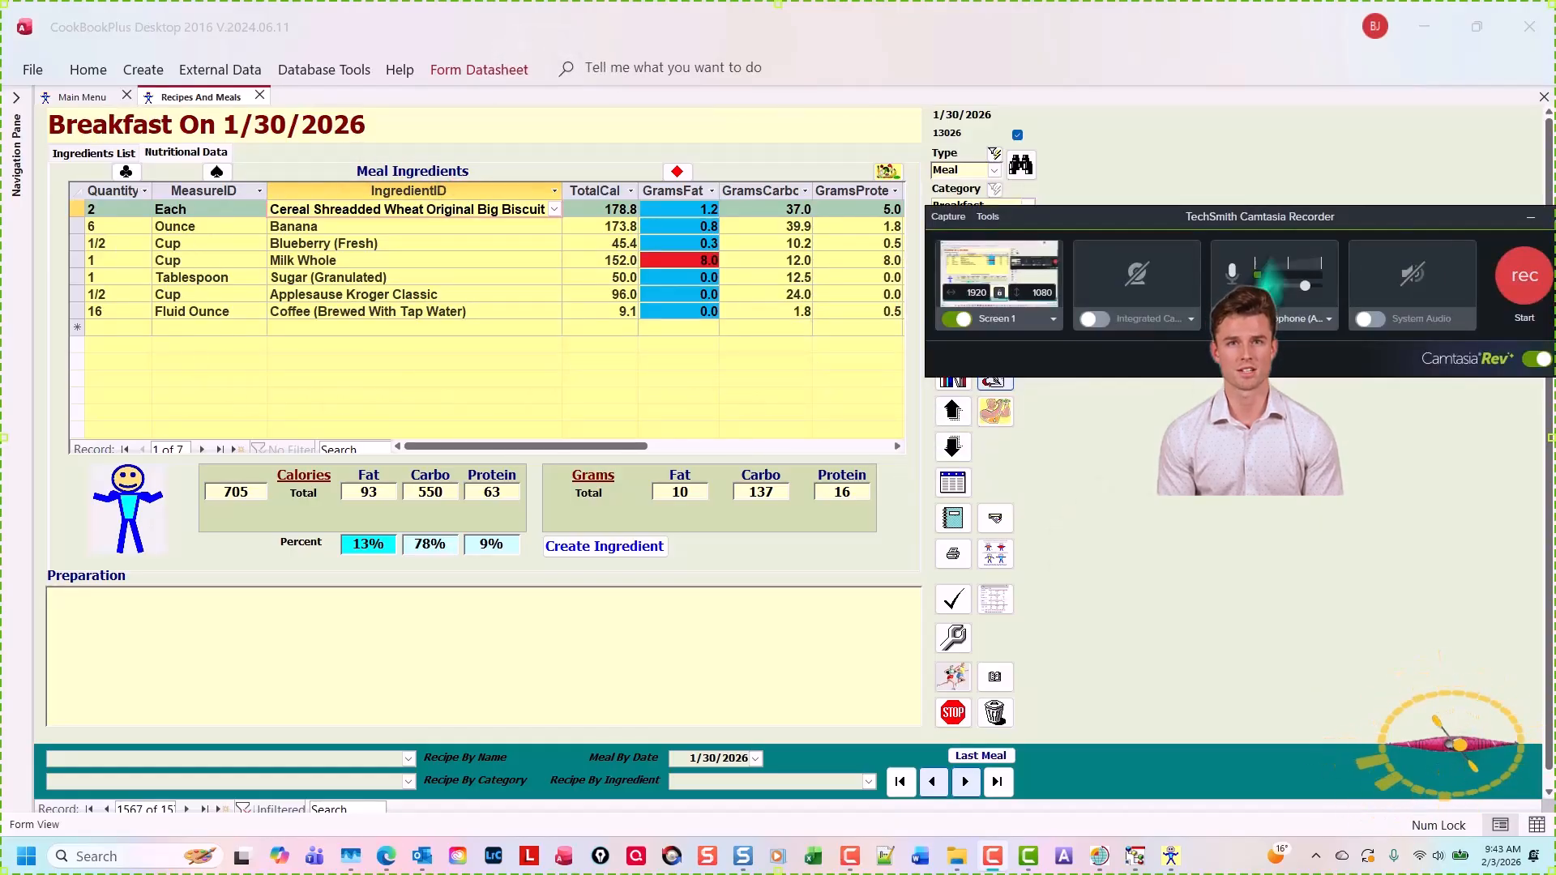
pyautogui.moveTo(1352, 219); pyautogui.dragTo(1309, 221)
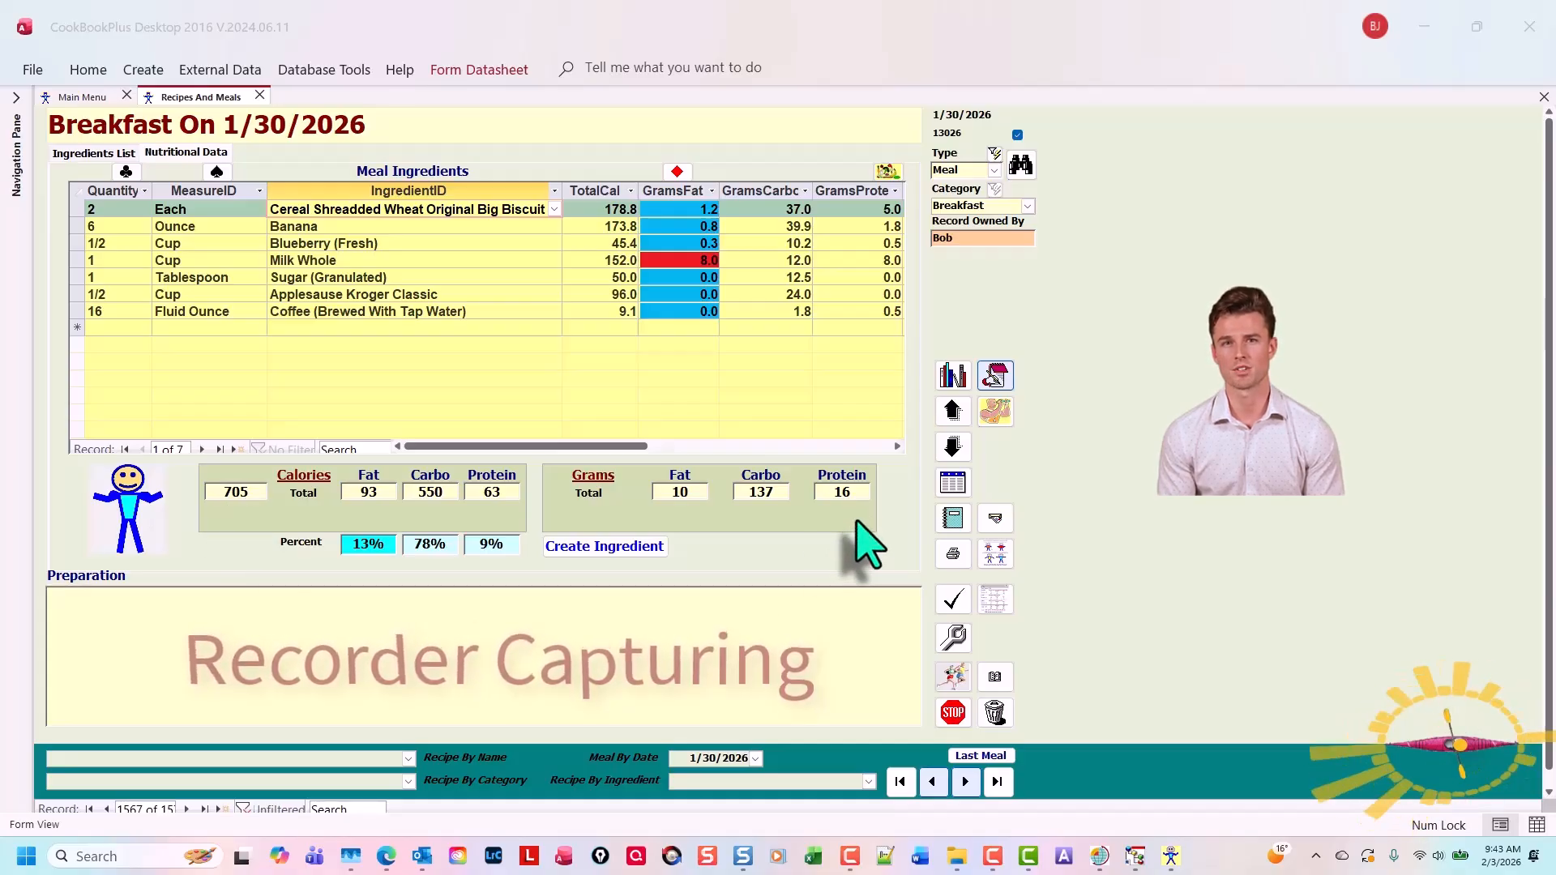
# Stop the recording and save it as 01
pyautogui.press('F10')
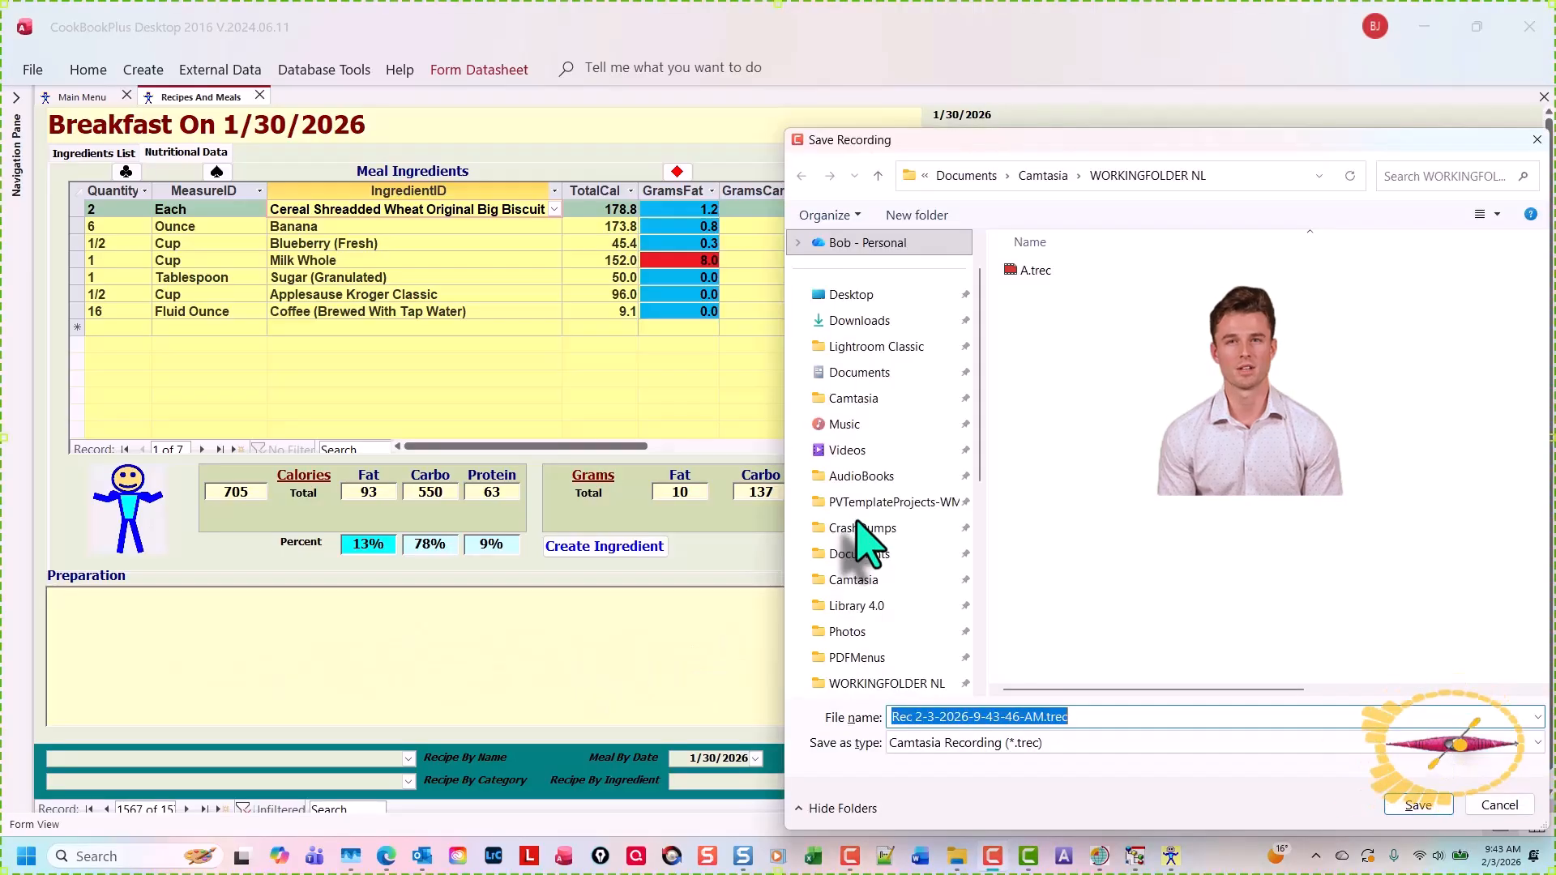
pyautogui.write('0')
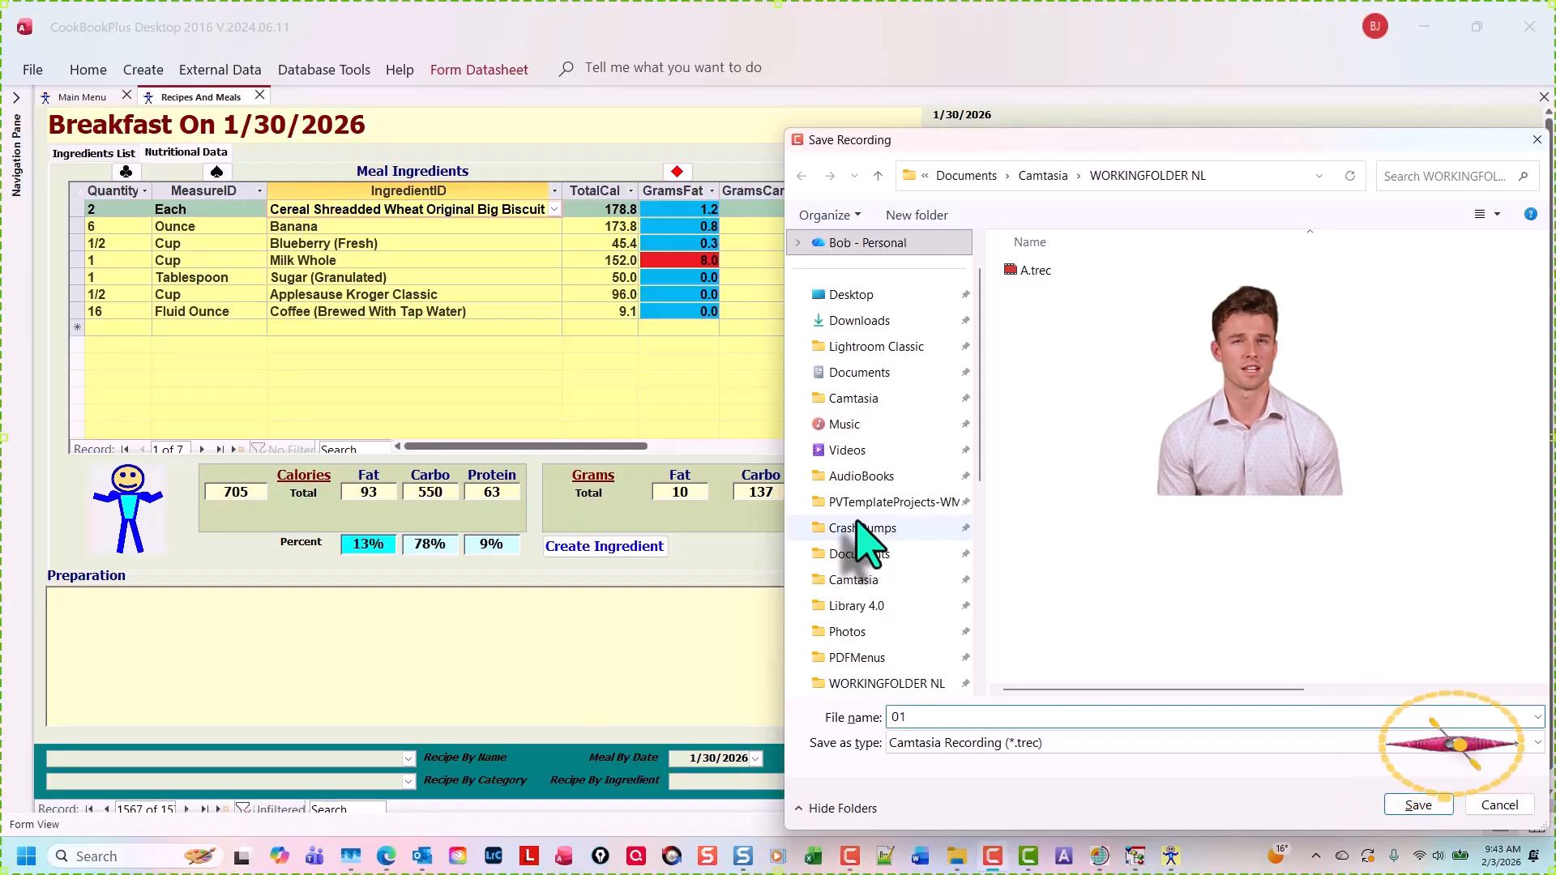
pyautogui.write('1')
pyautogui.press('Return')
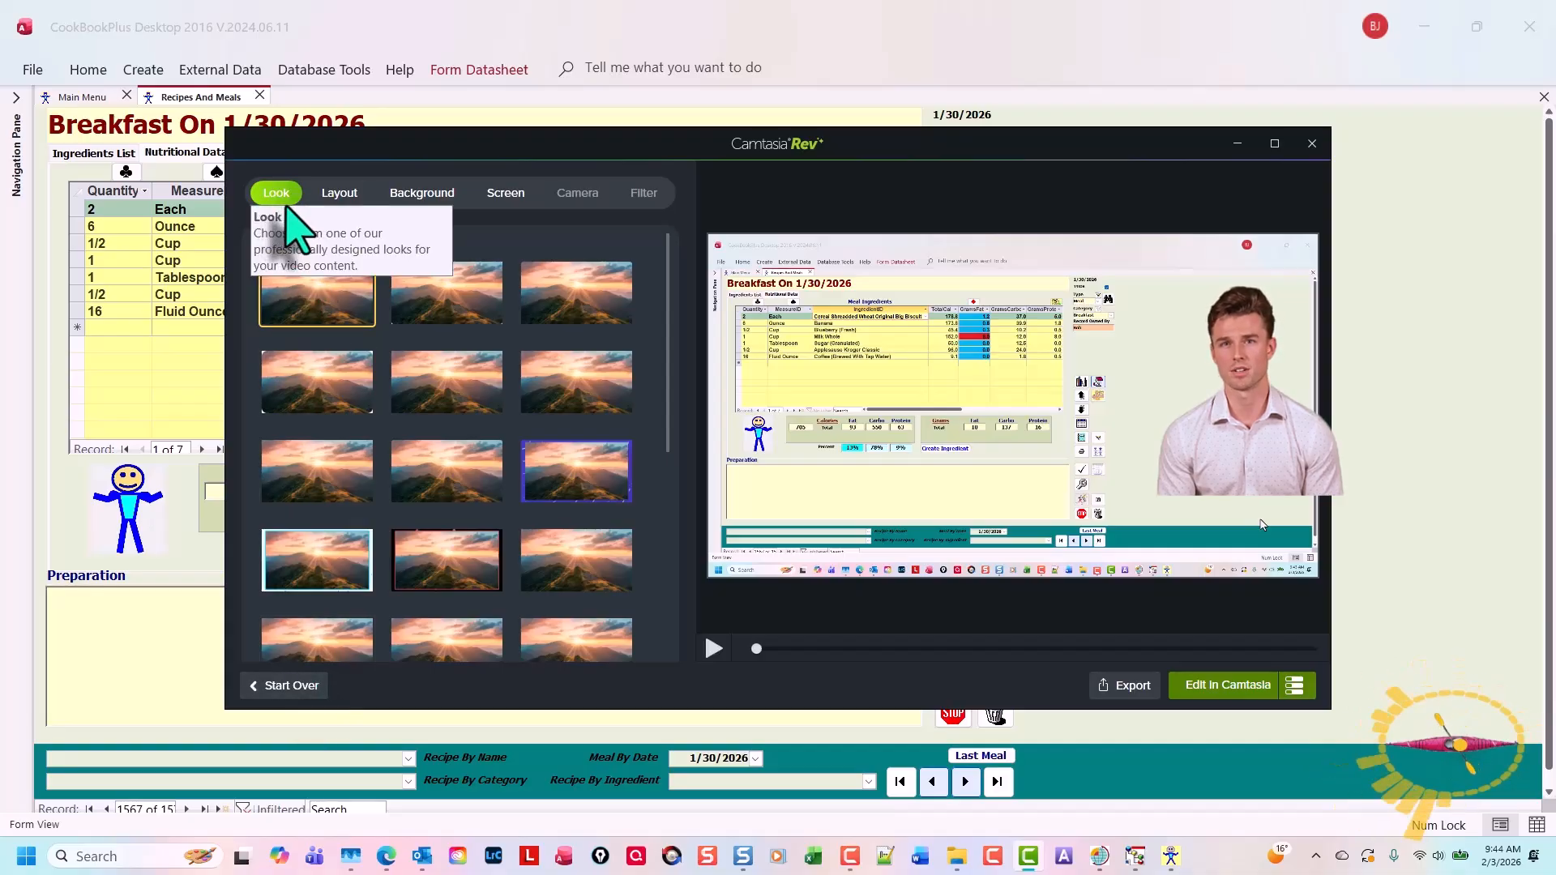
# Review the Rev Look, Layout, Background and Screen options and send the recording to Camtasia for editing
pyautogui.click(340, 194)
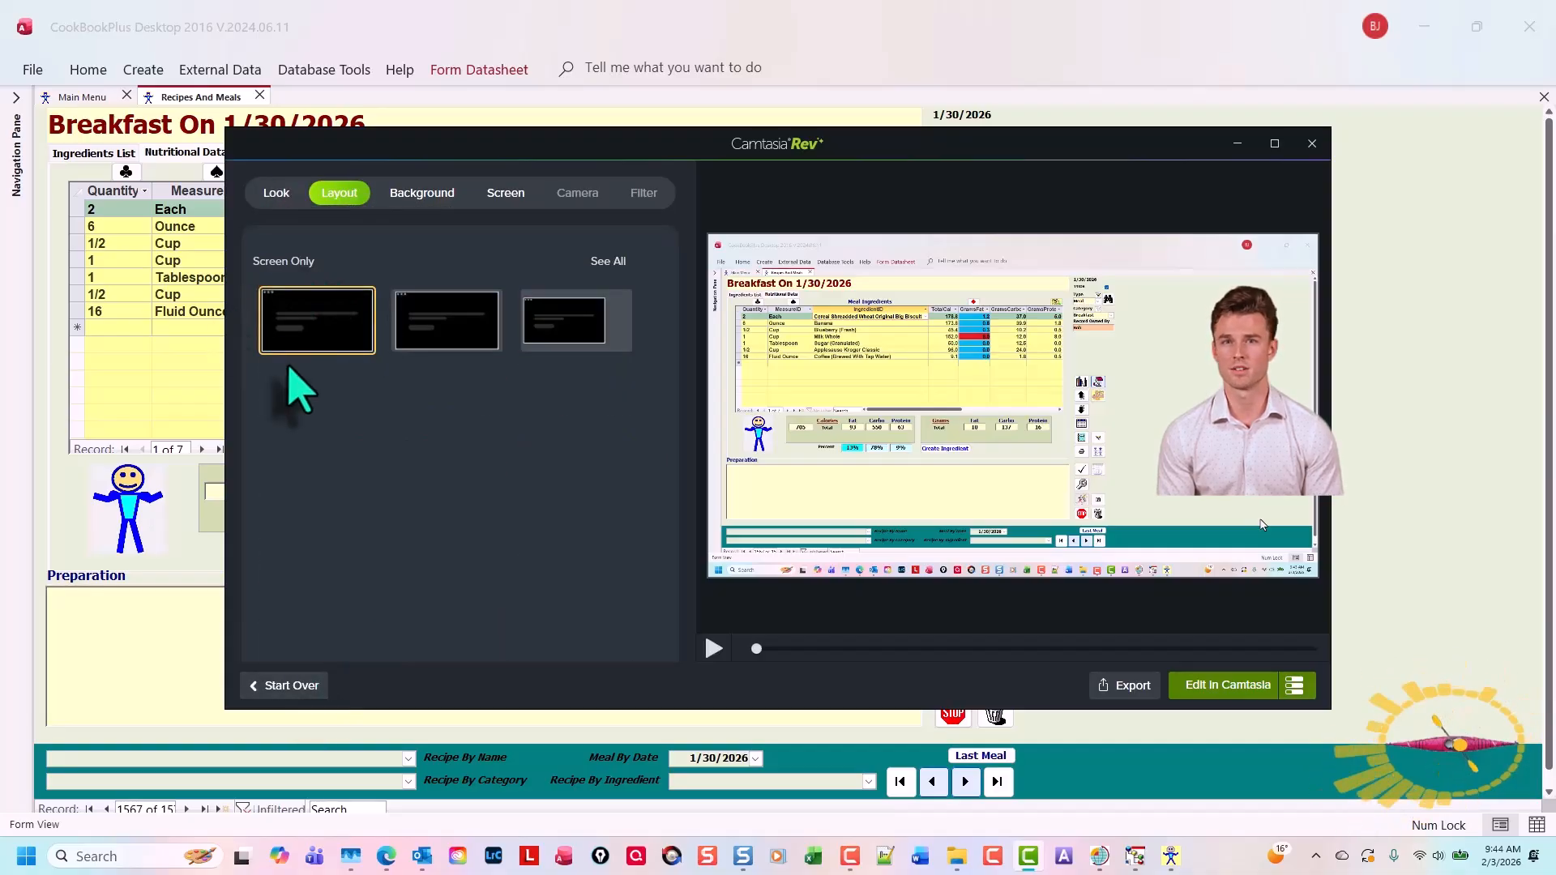
pyautogui.click(435, 193)
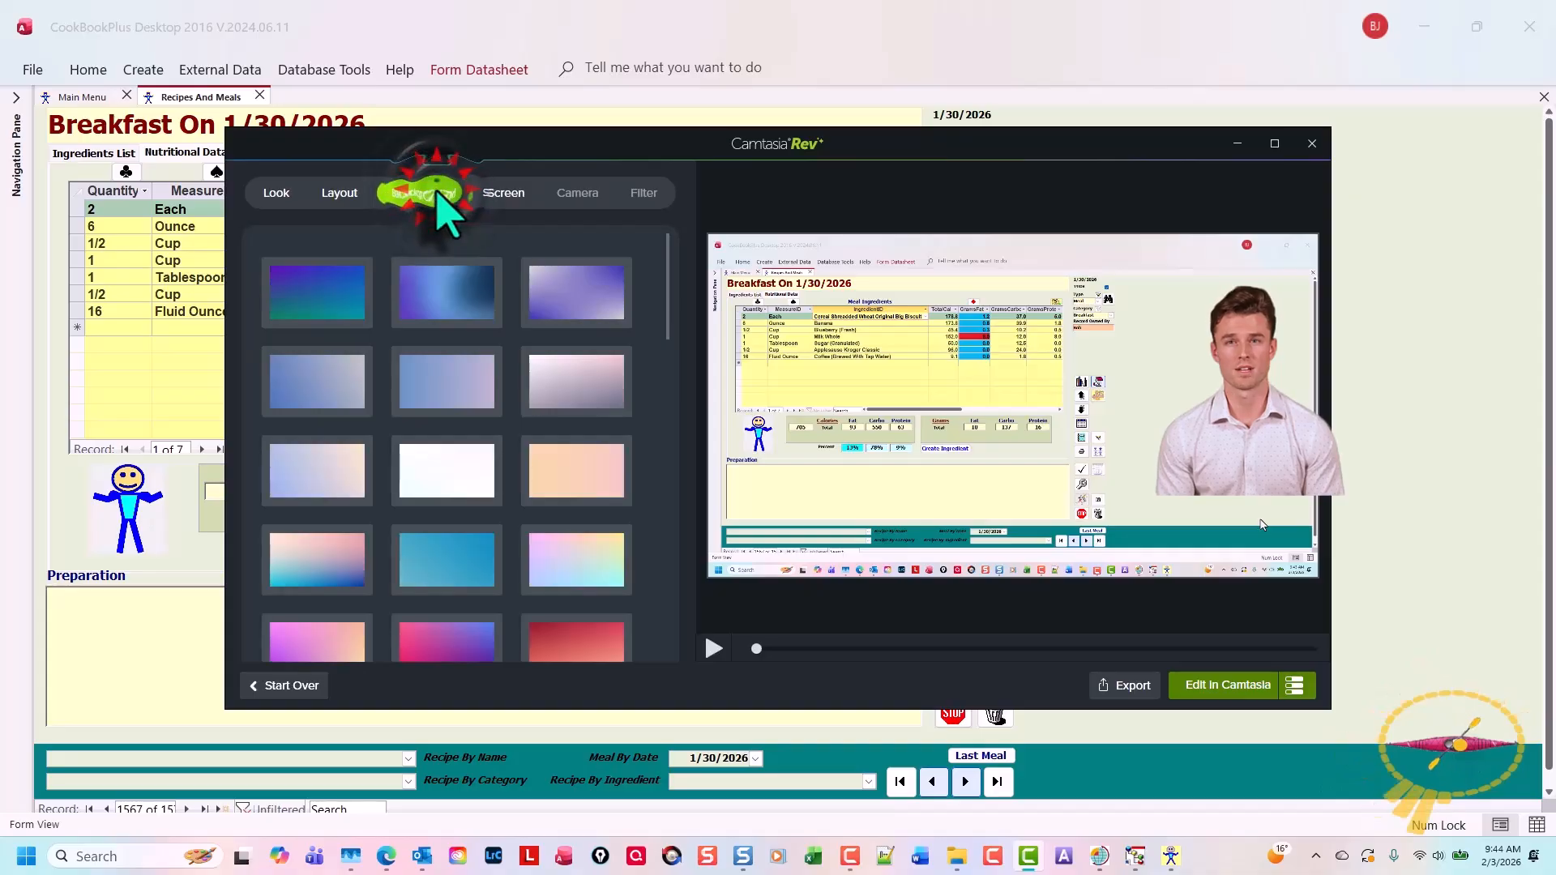
pyautogui.click(506, 193)
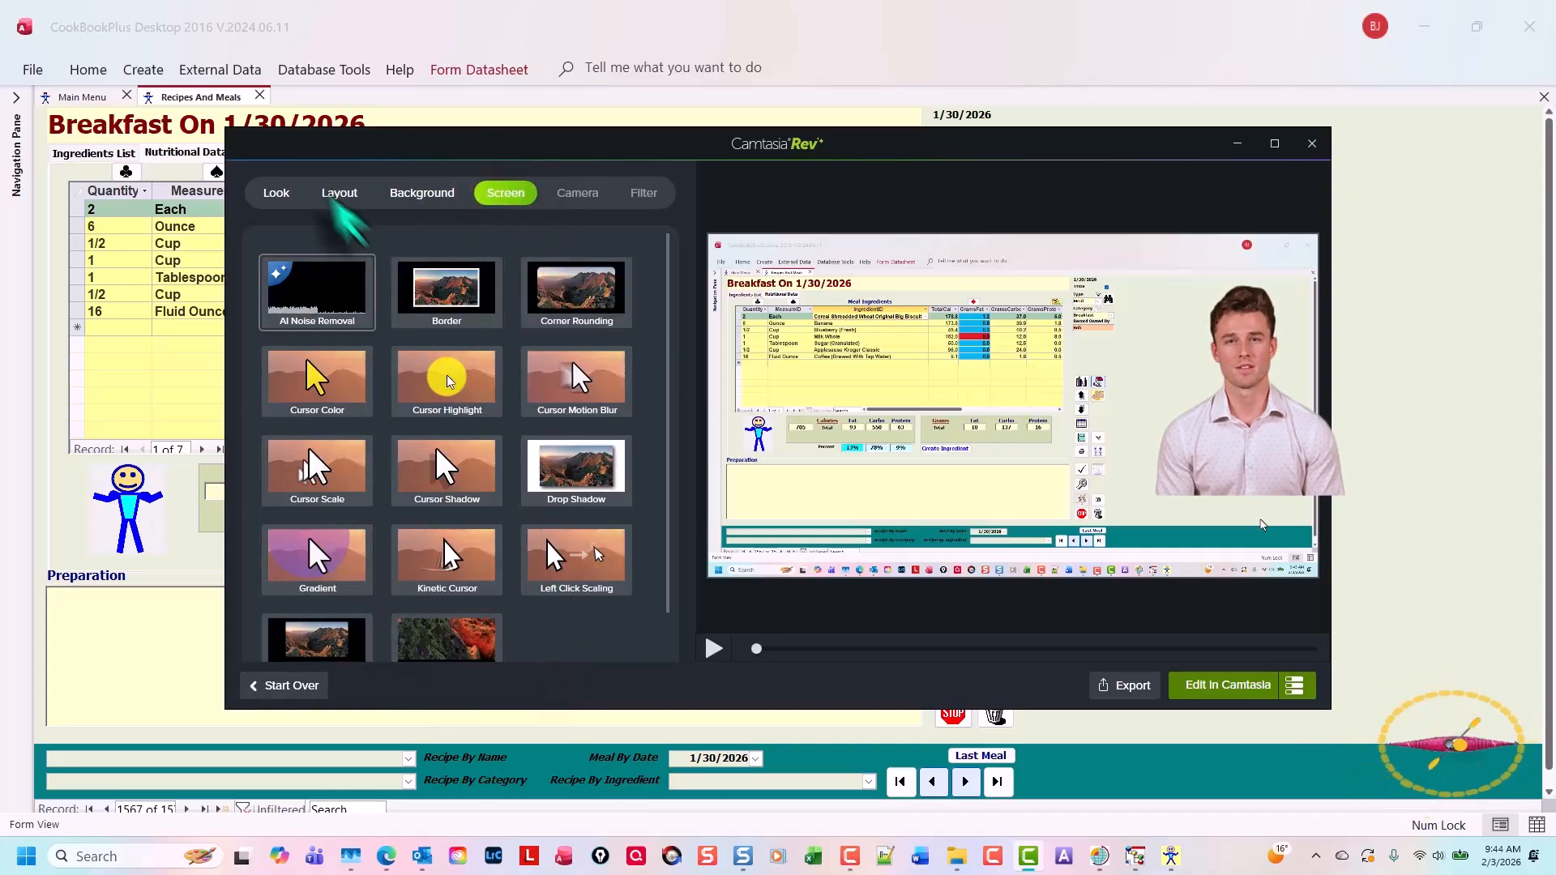
pyautogui.click(271, 195)
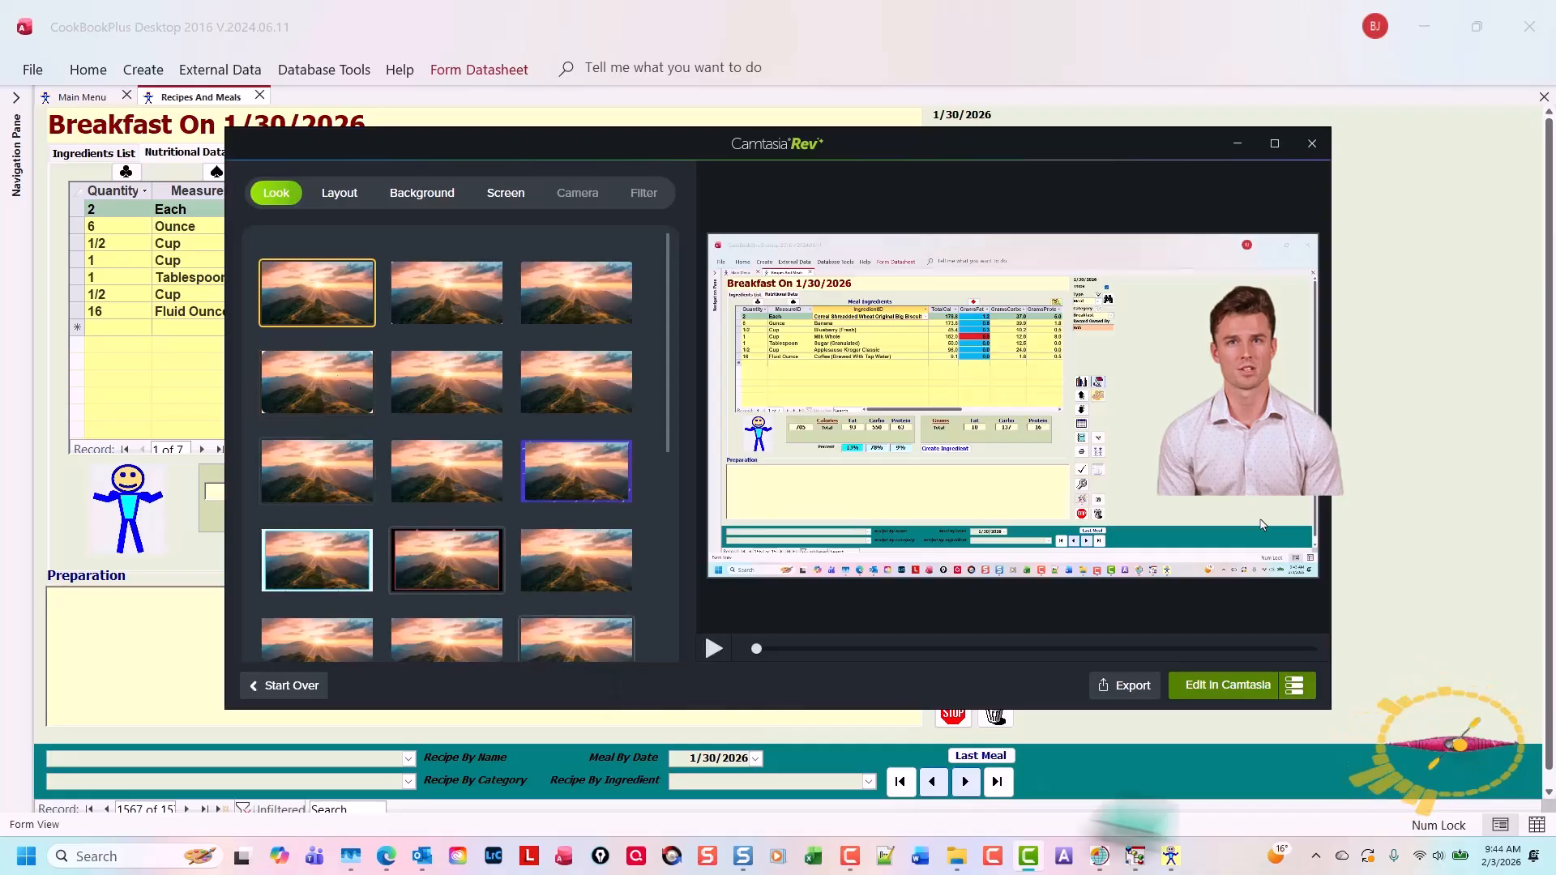
pyautogui.click(1228, 685)
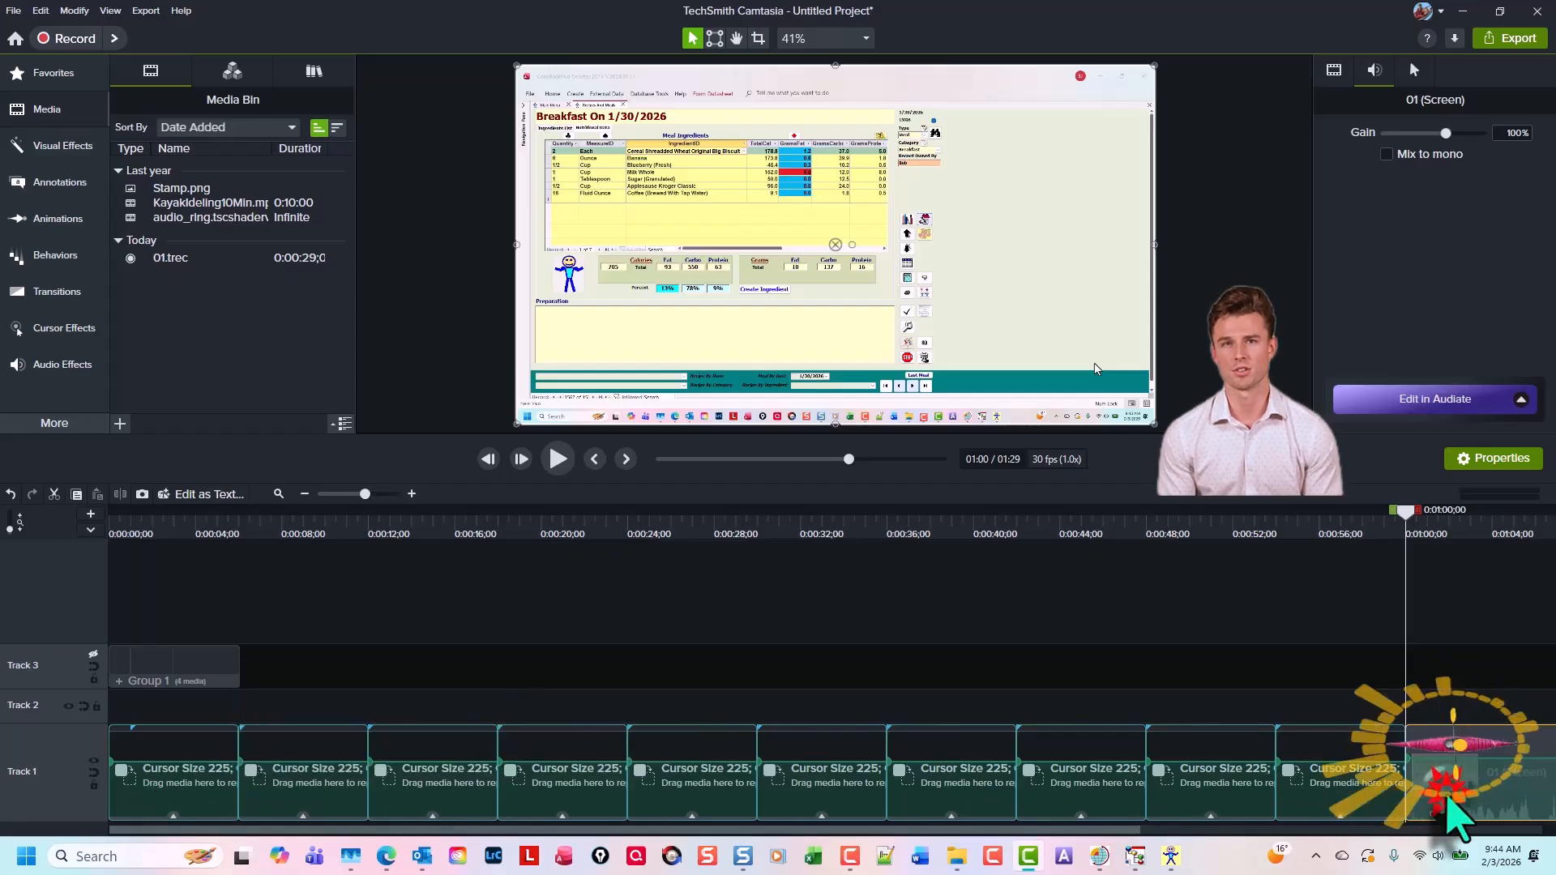
# Ripple-replace the first placeholder on Track 1 with the 01 recording and return the playhead to the start
pyautogui.moveTo(1426, 741); pyautogui.dragTo(190, 695)
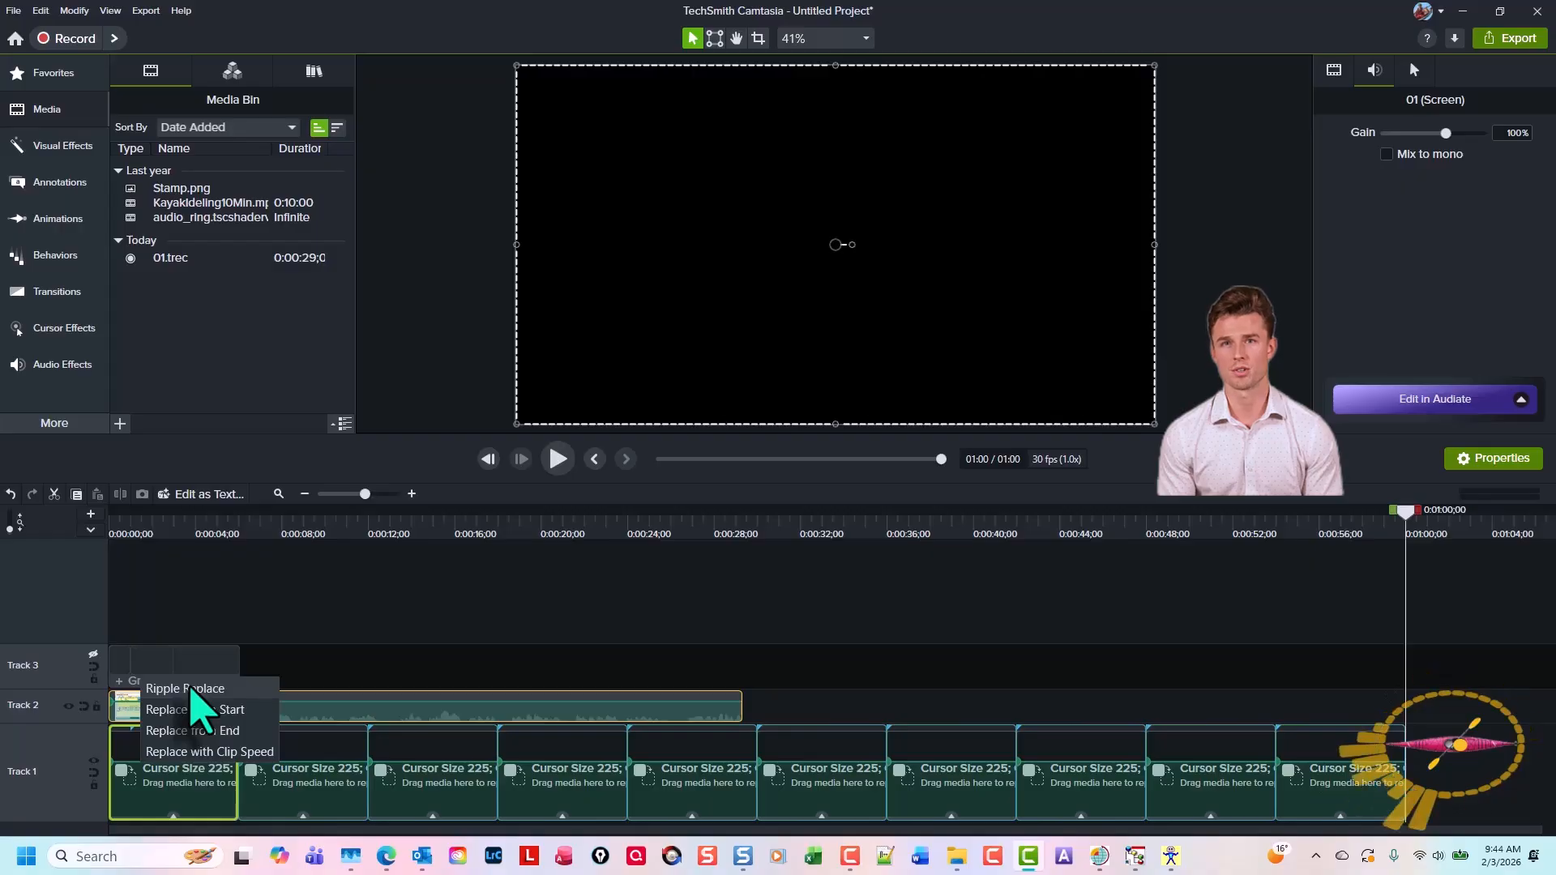
pyautogui.click(191, 688)
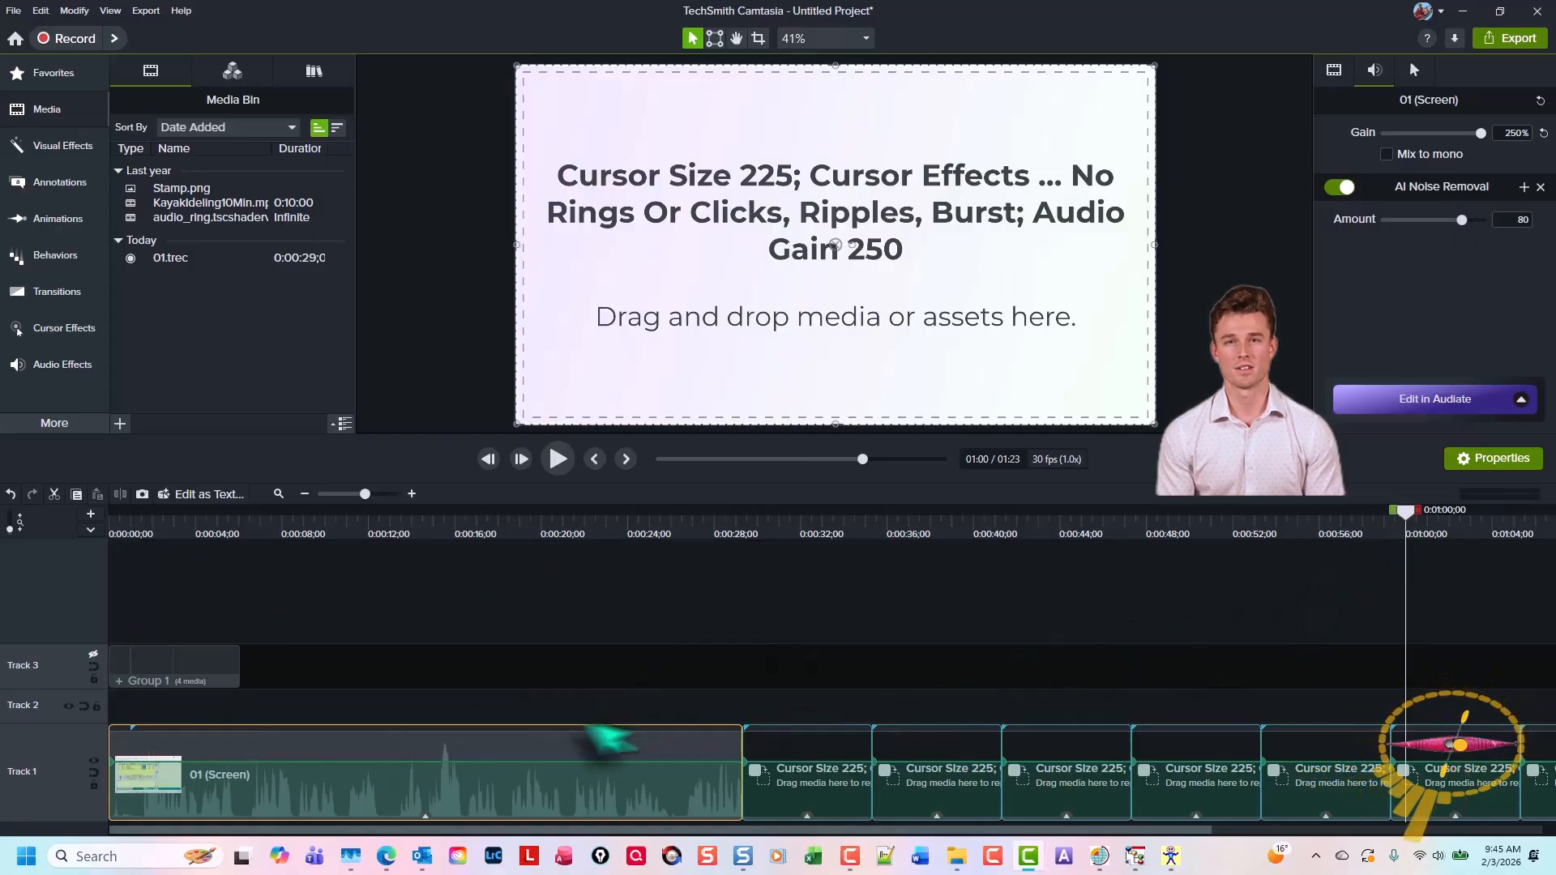
pyautogui.click(559, 705)
pyautogui.hotkey('ctrl', 'Home')
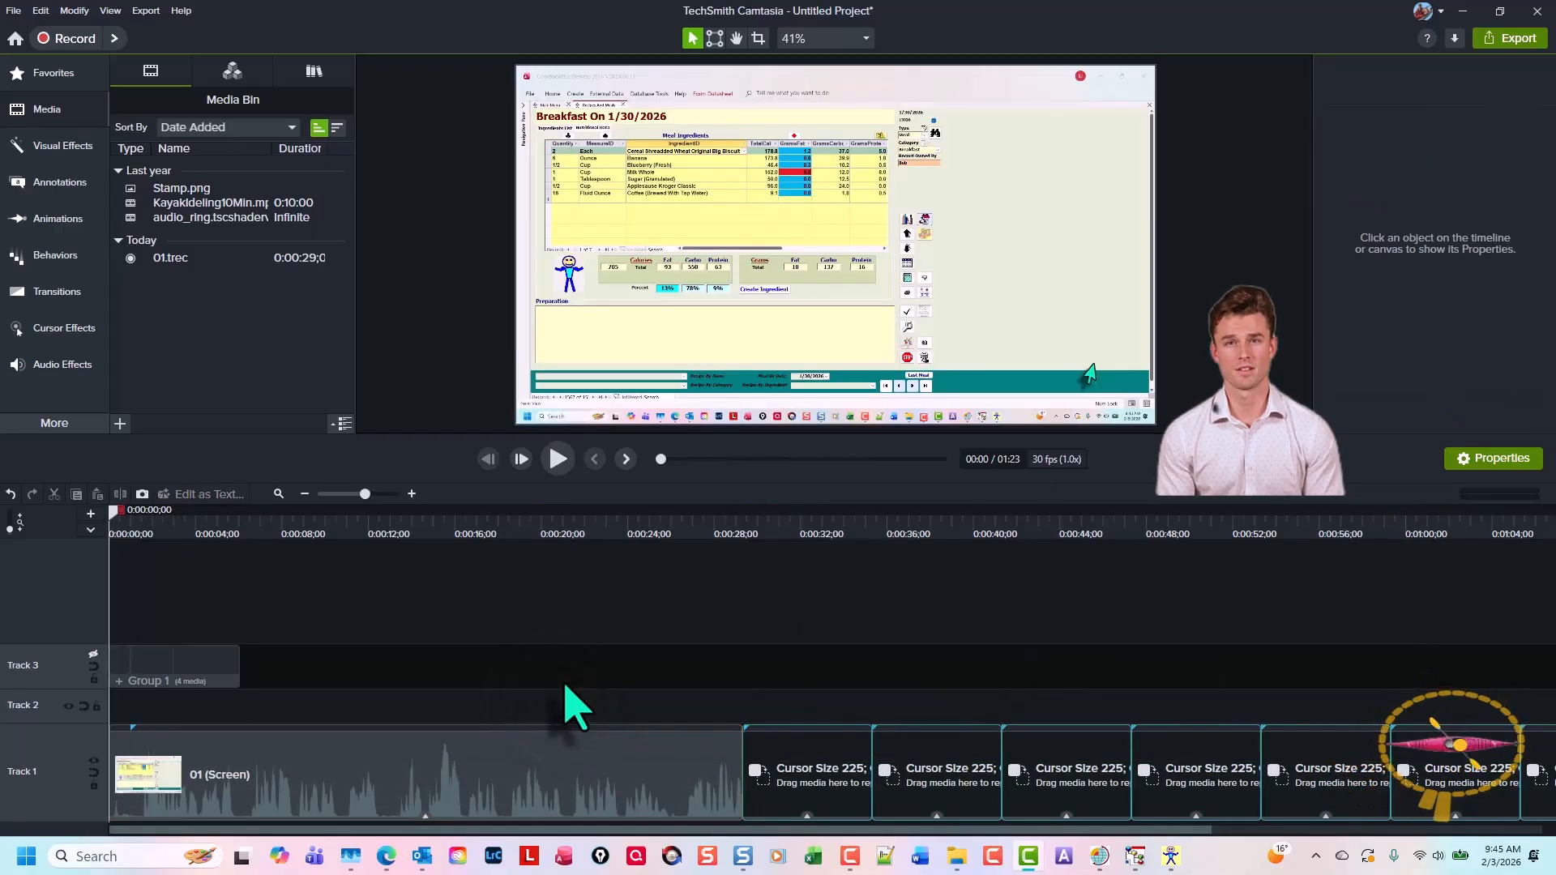
pyautogui.moveTo(109, 510); pyautogui.dragTo(76, 573)
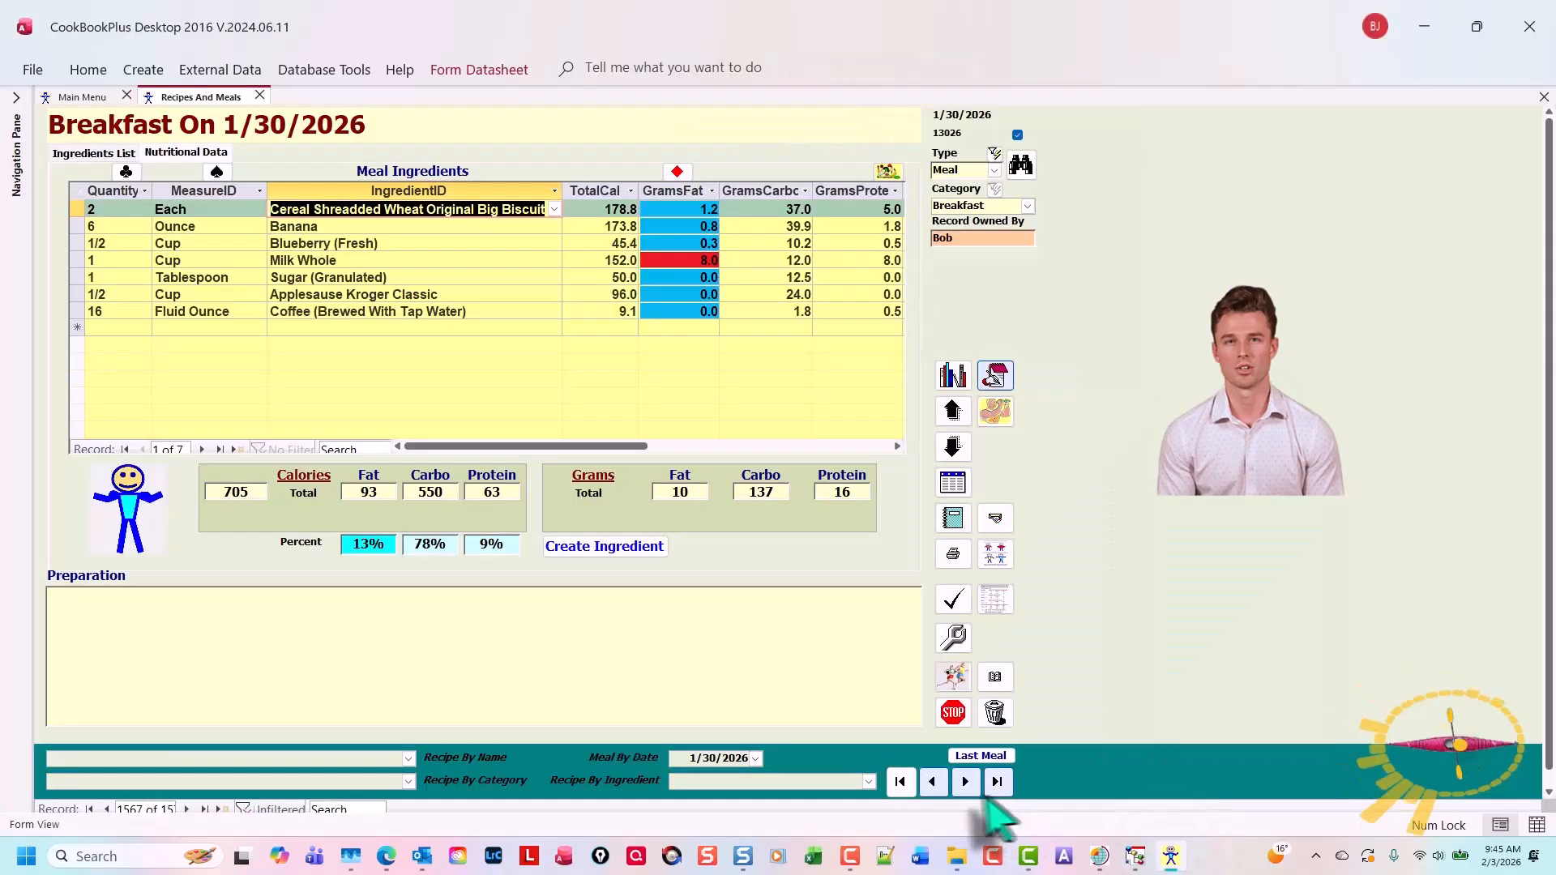
# Advance the recipe form to the next meal record and start a new screen recording with the Camtasia Recorder
pyautogui.click(966, 782)
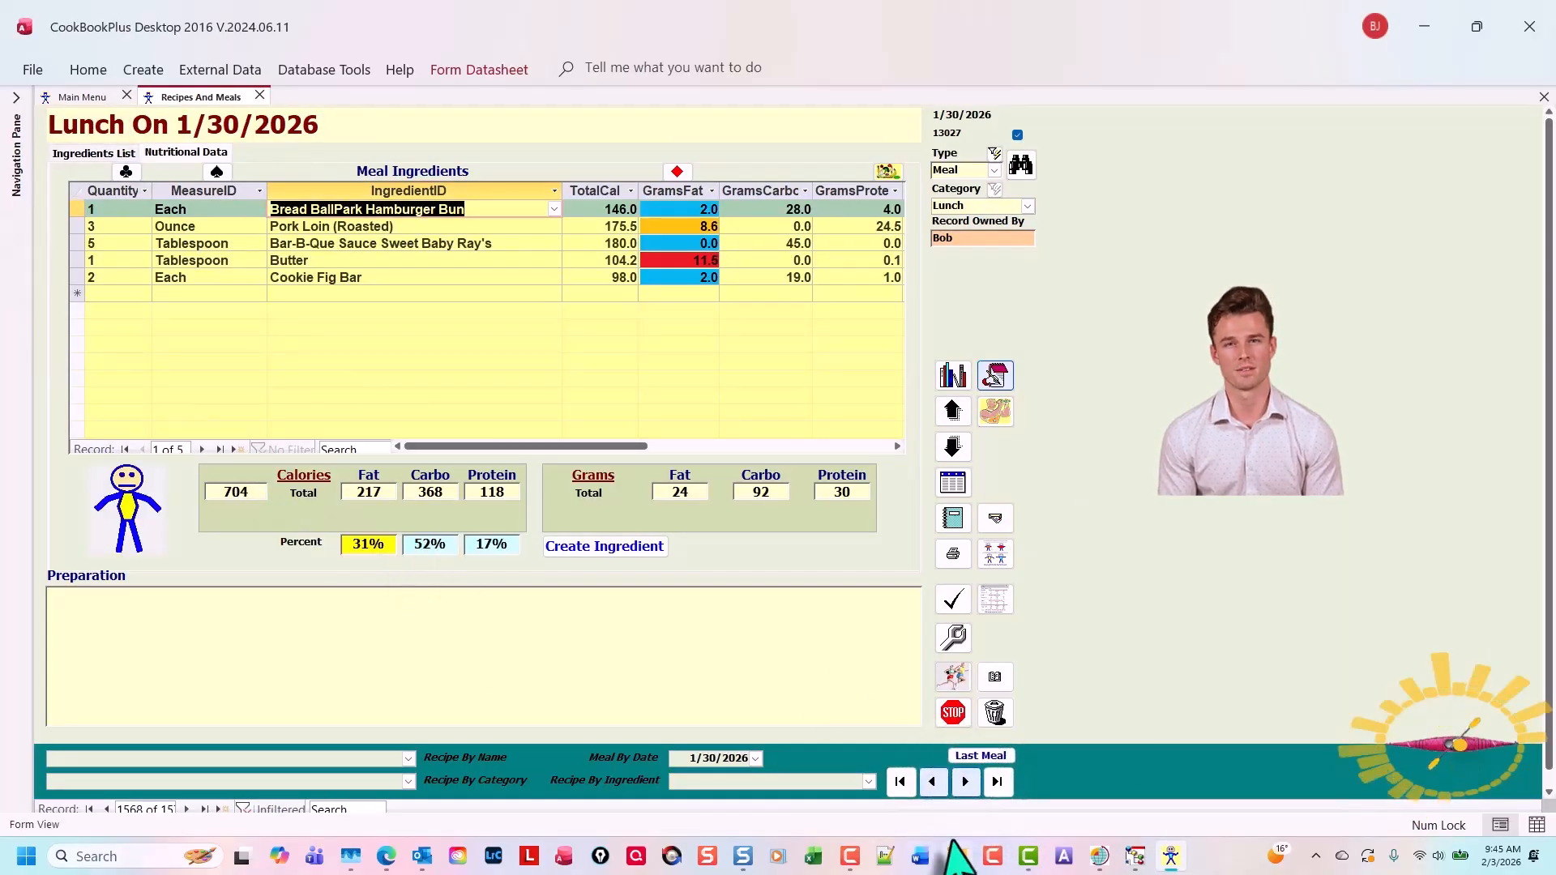
pyautogui.click(994, 858)
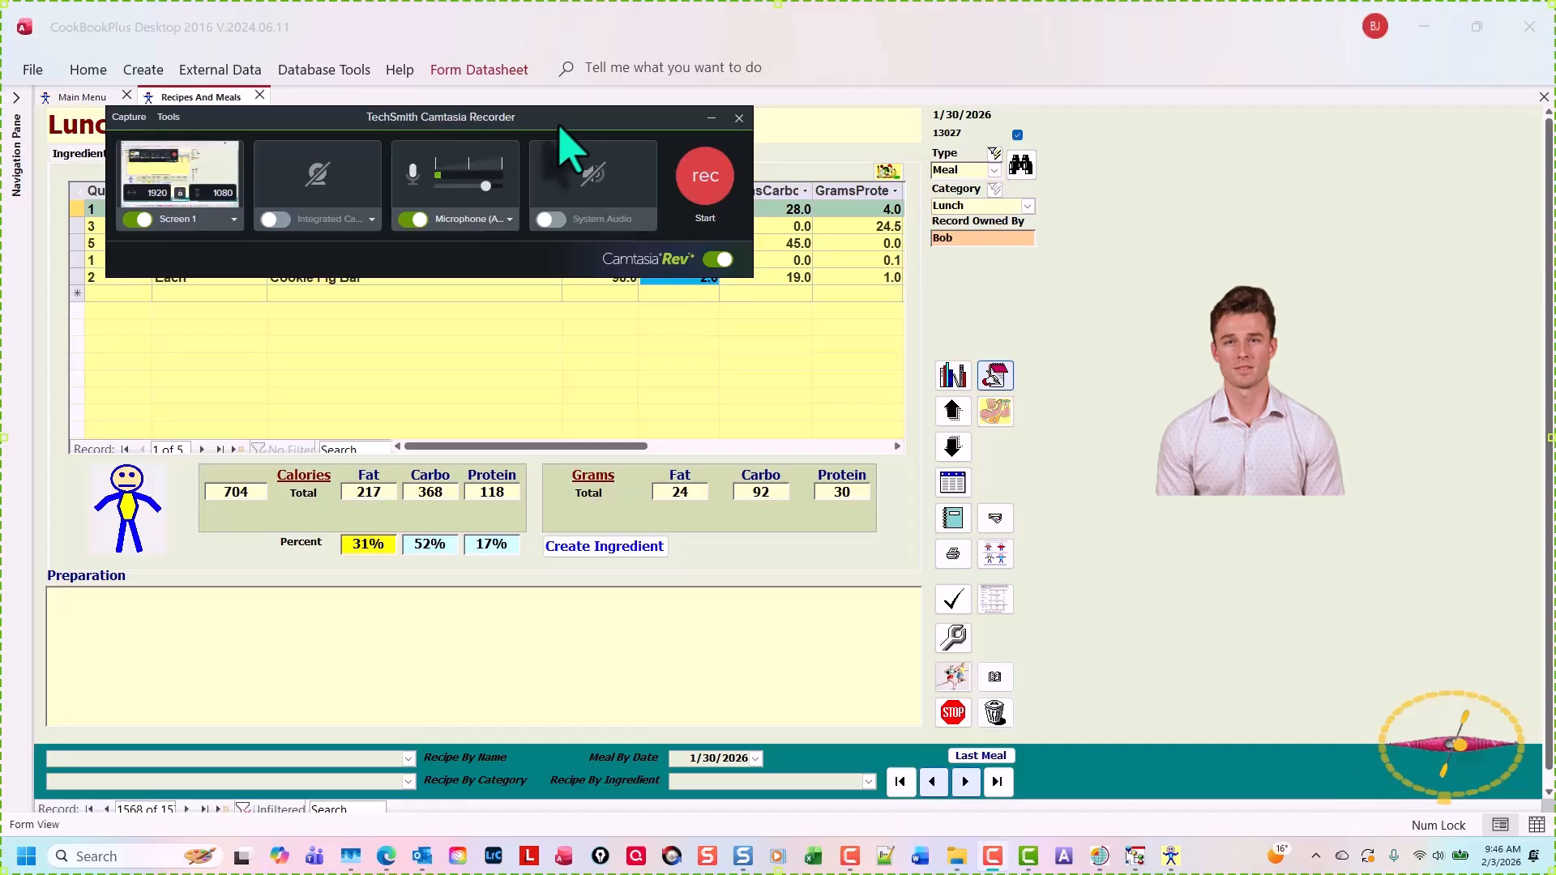
pyautogui.moveTo(559, 127); pyautogui.dragTo(1339, 228)
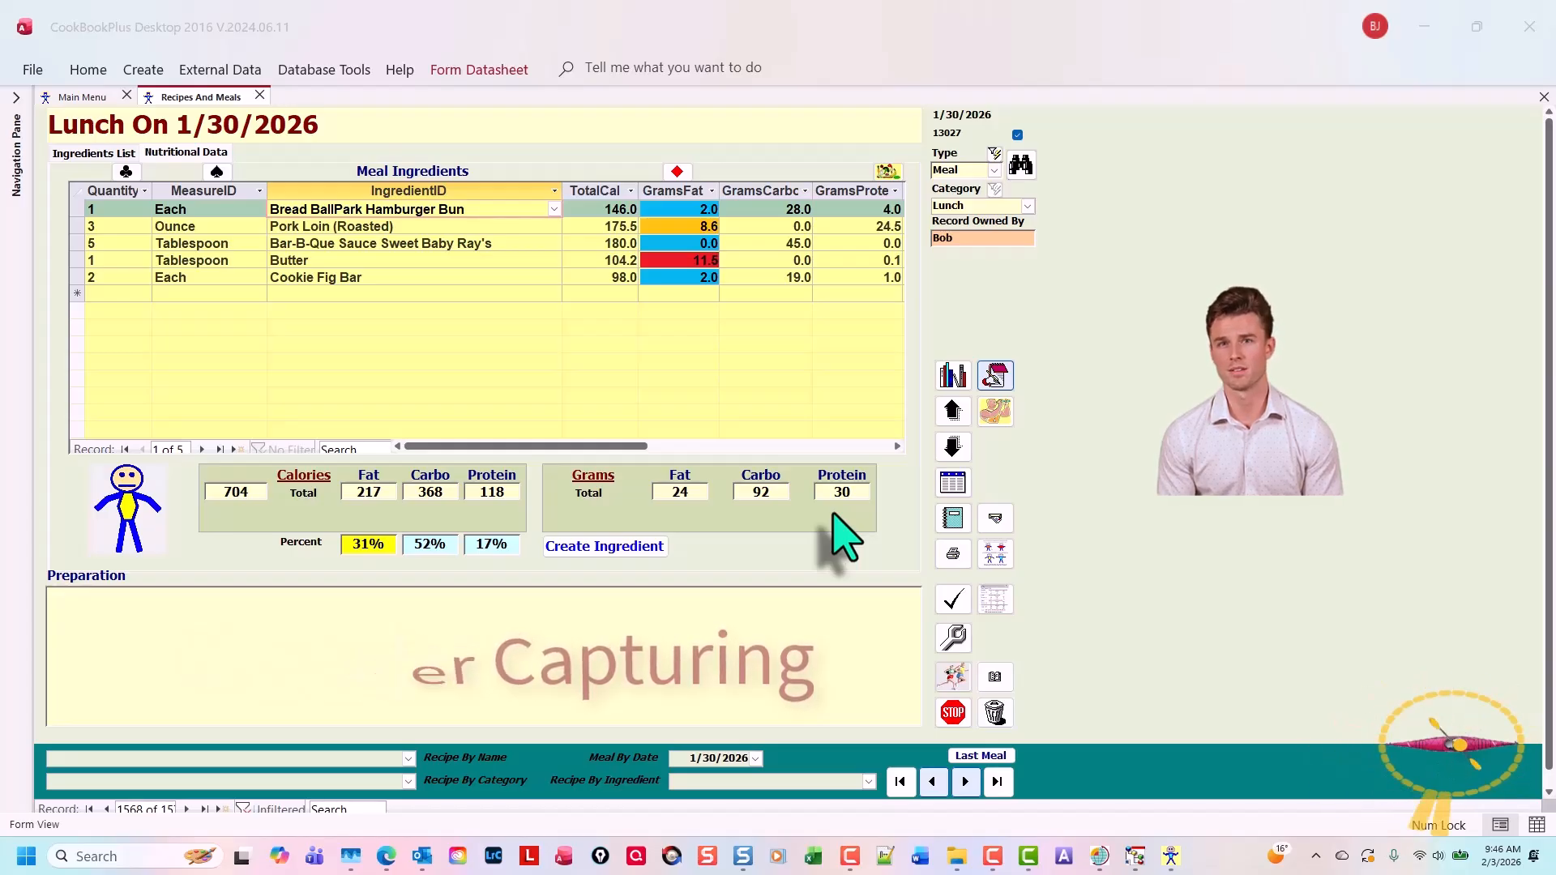
# Stop the recording, save it as 02, and open it in Camtasia for editing
pyautogui.press('F10')
pyautogui.write('02')
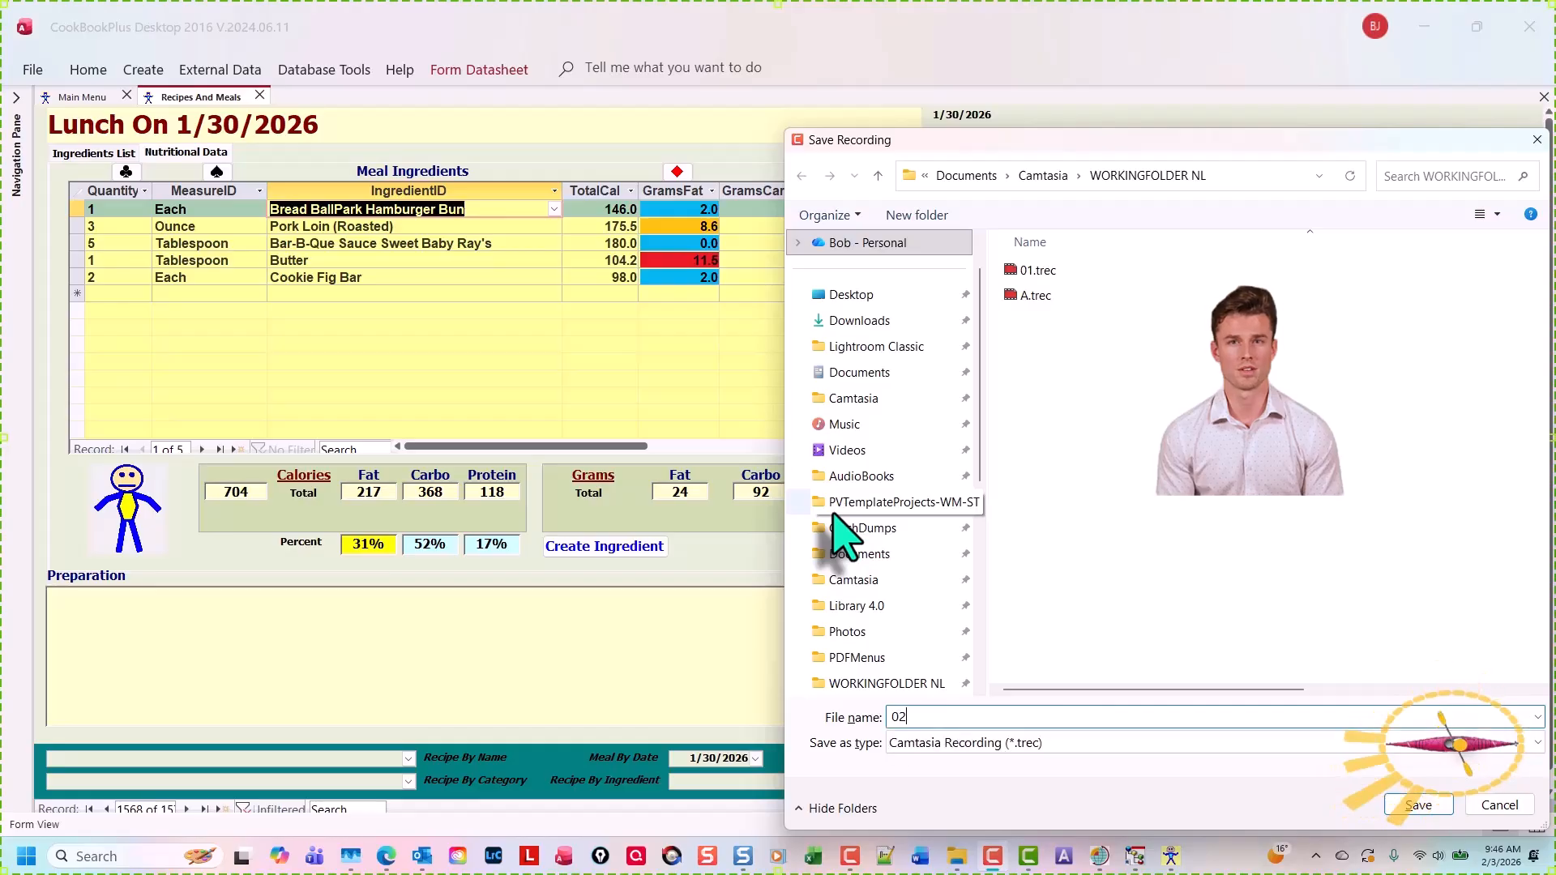
pyautogui.press('Return')
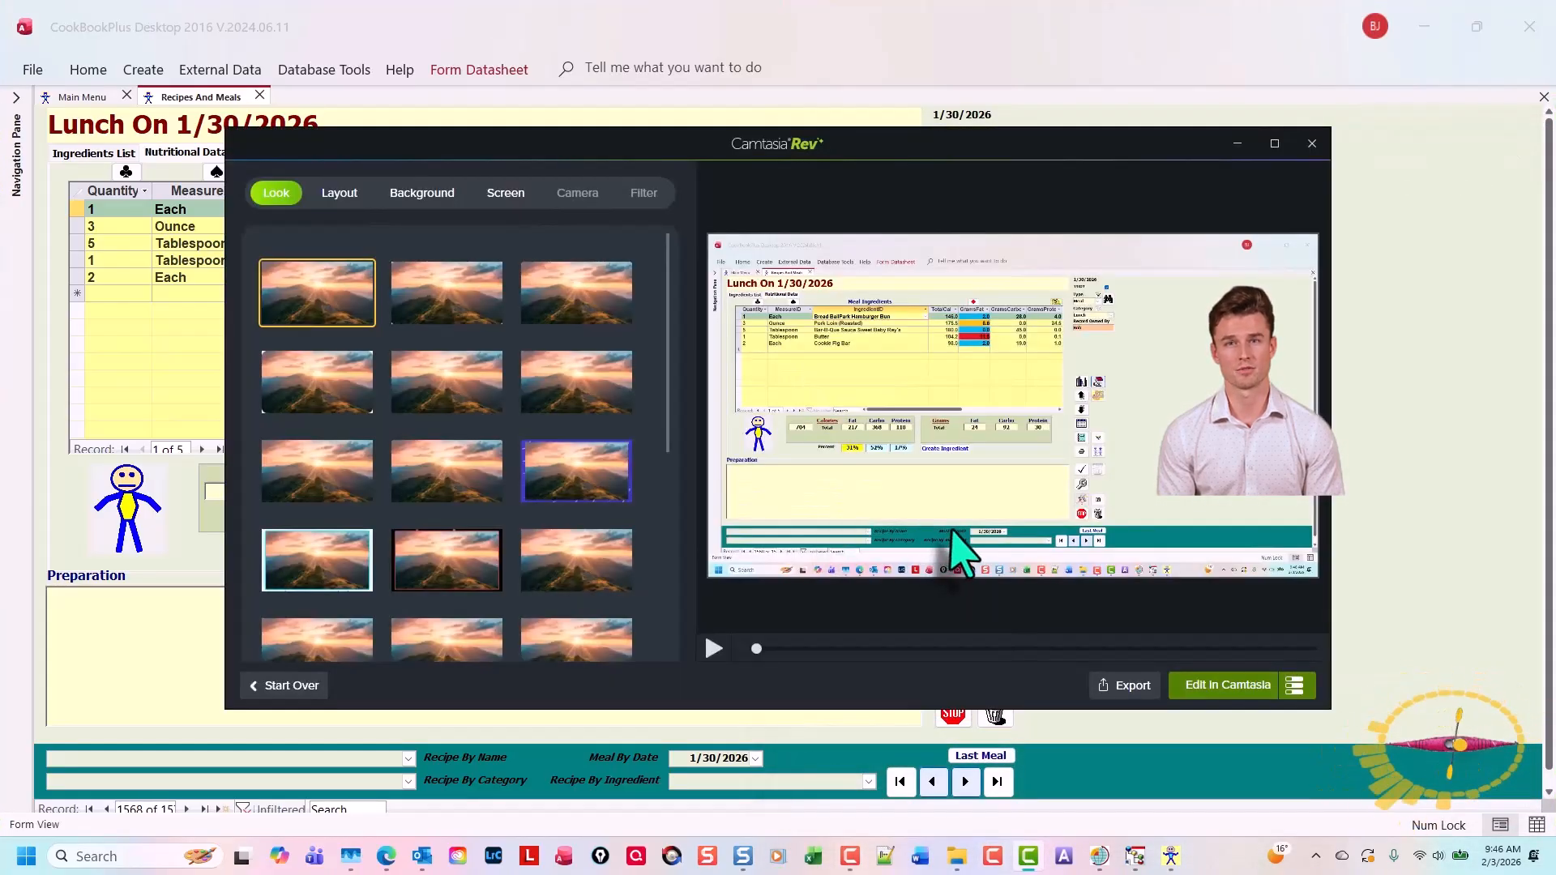
pyautogui.click(1259, 684)
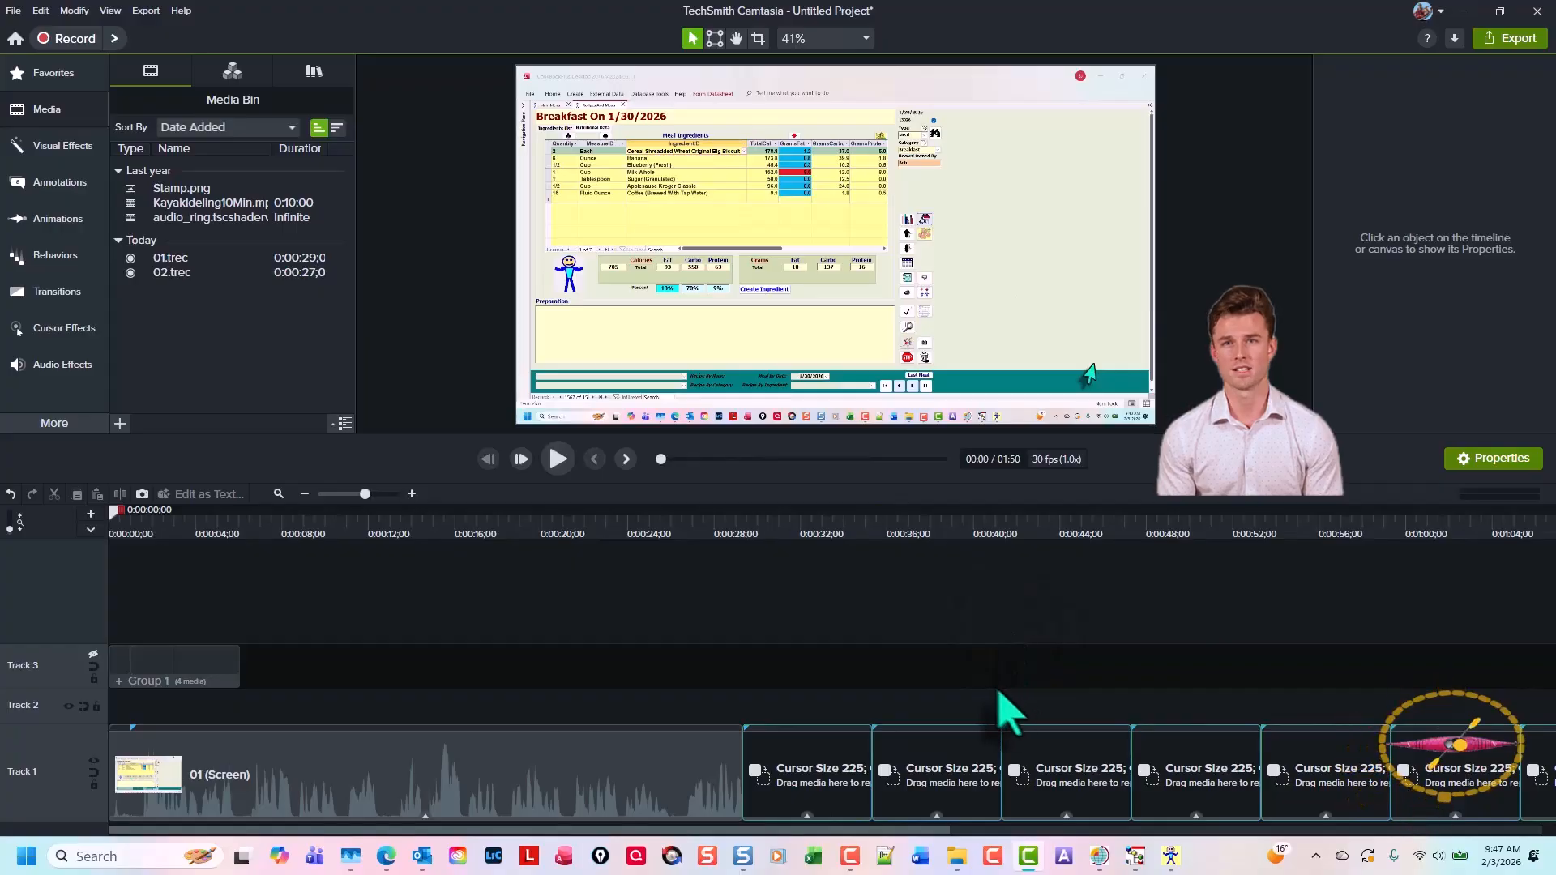
# Ripple-replace the next placeholder on Track 1 with the 02 recording, then switch back to the recipe form
pyautogui.hscroll(3, 999, 718)
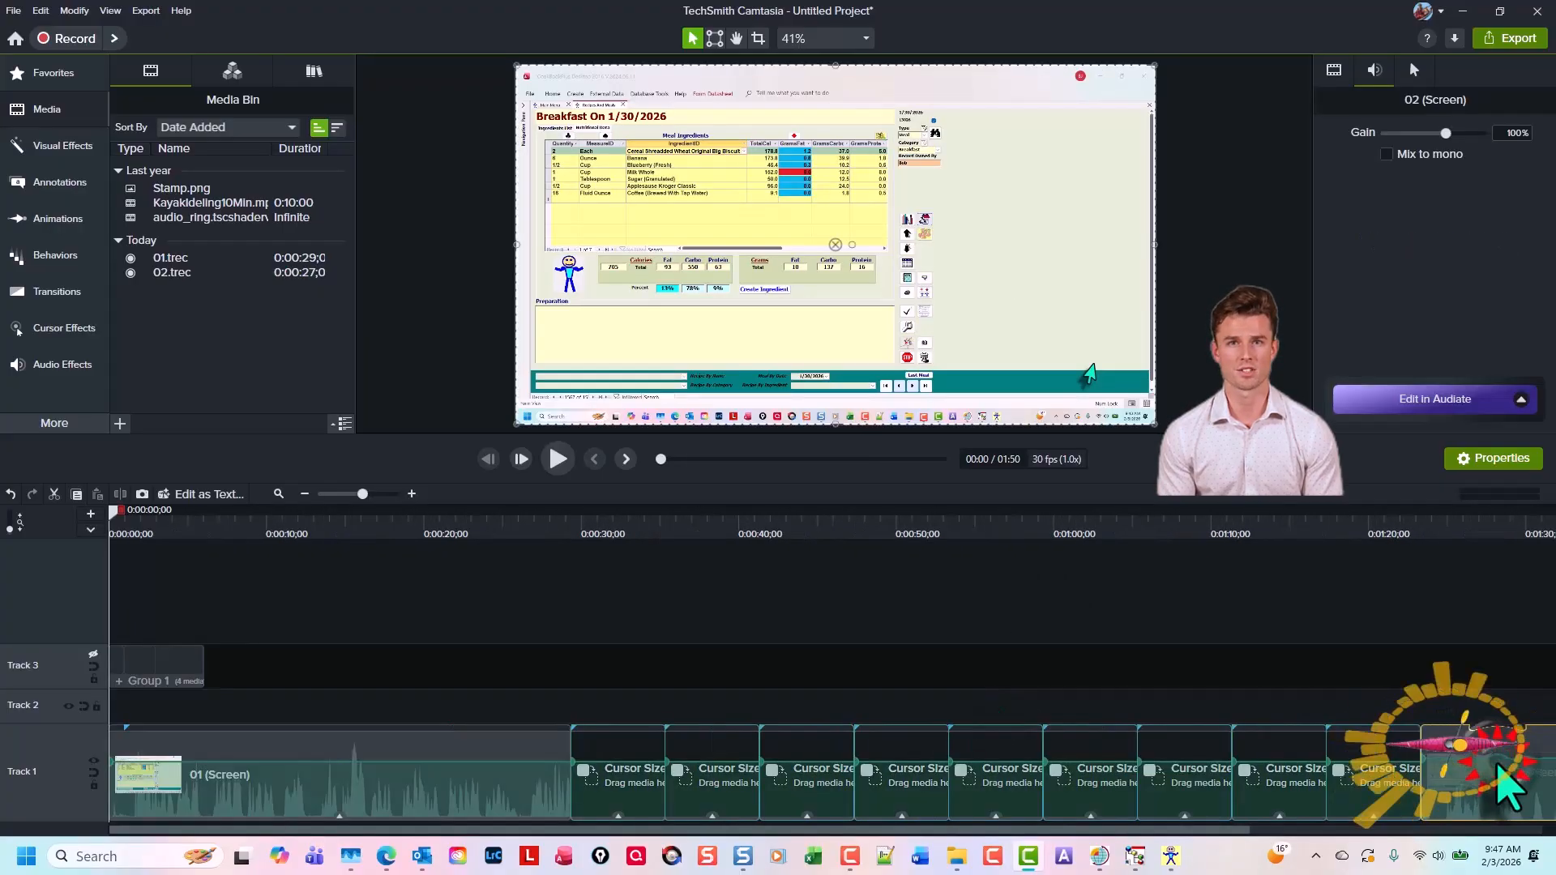
pyautogui.moveTo(1495, 769); pyautogui.dragTo(620, 770)
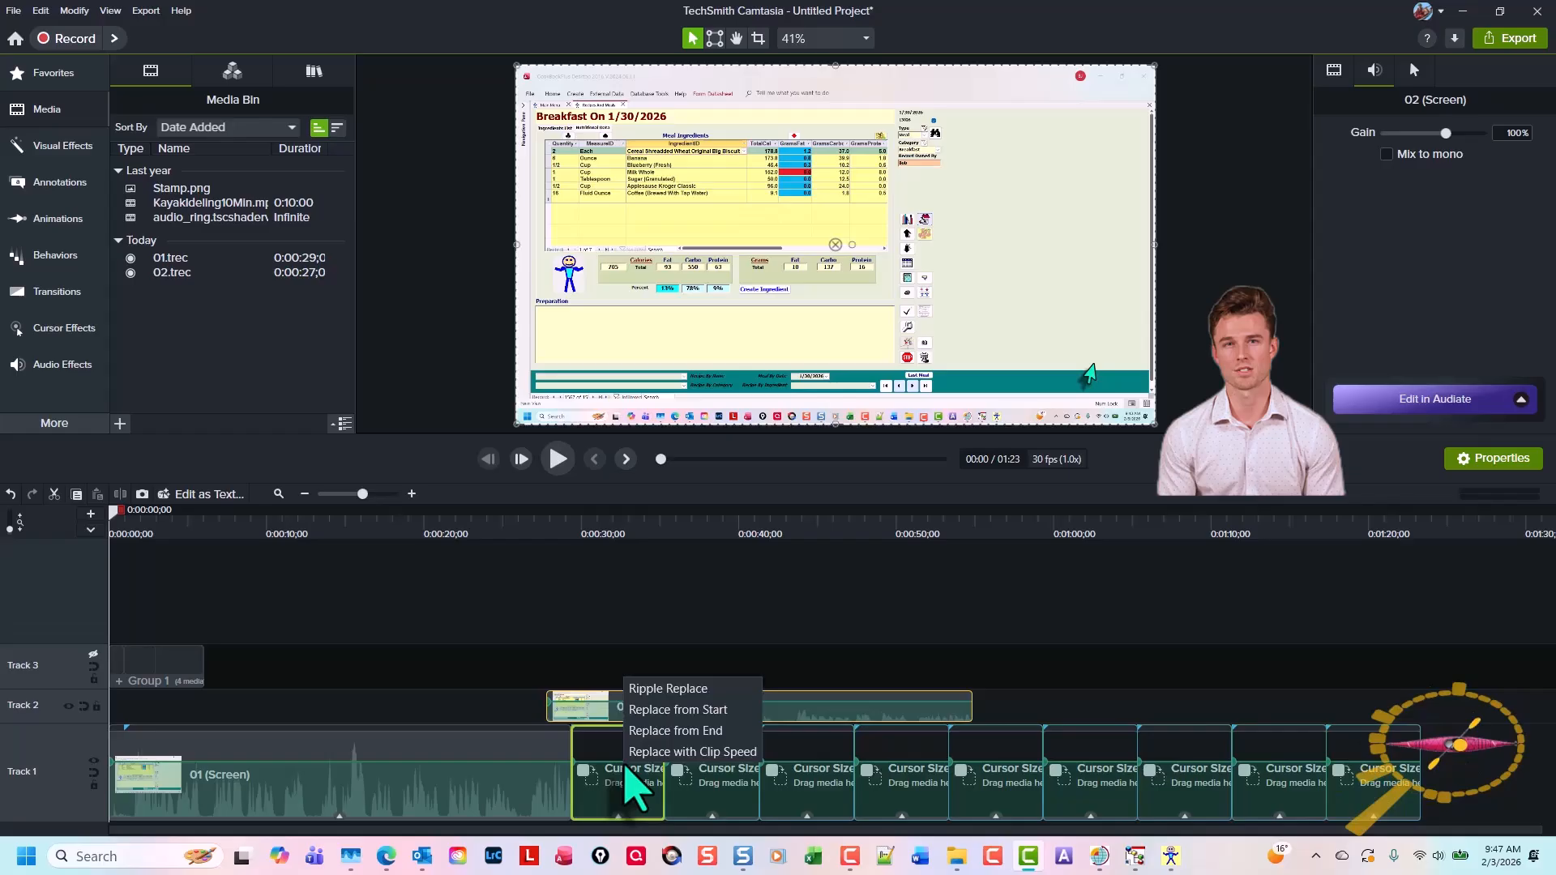
pyautogui.click(695, 690)
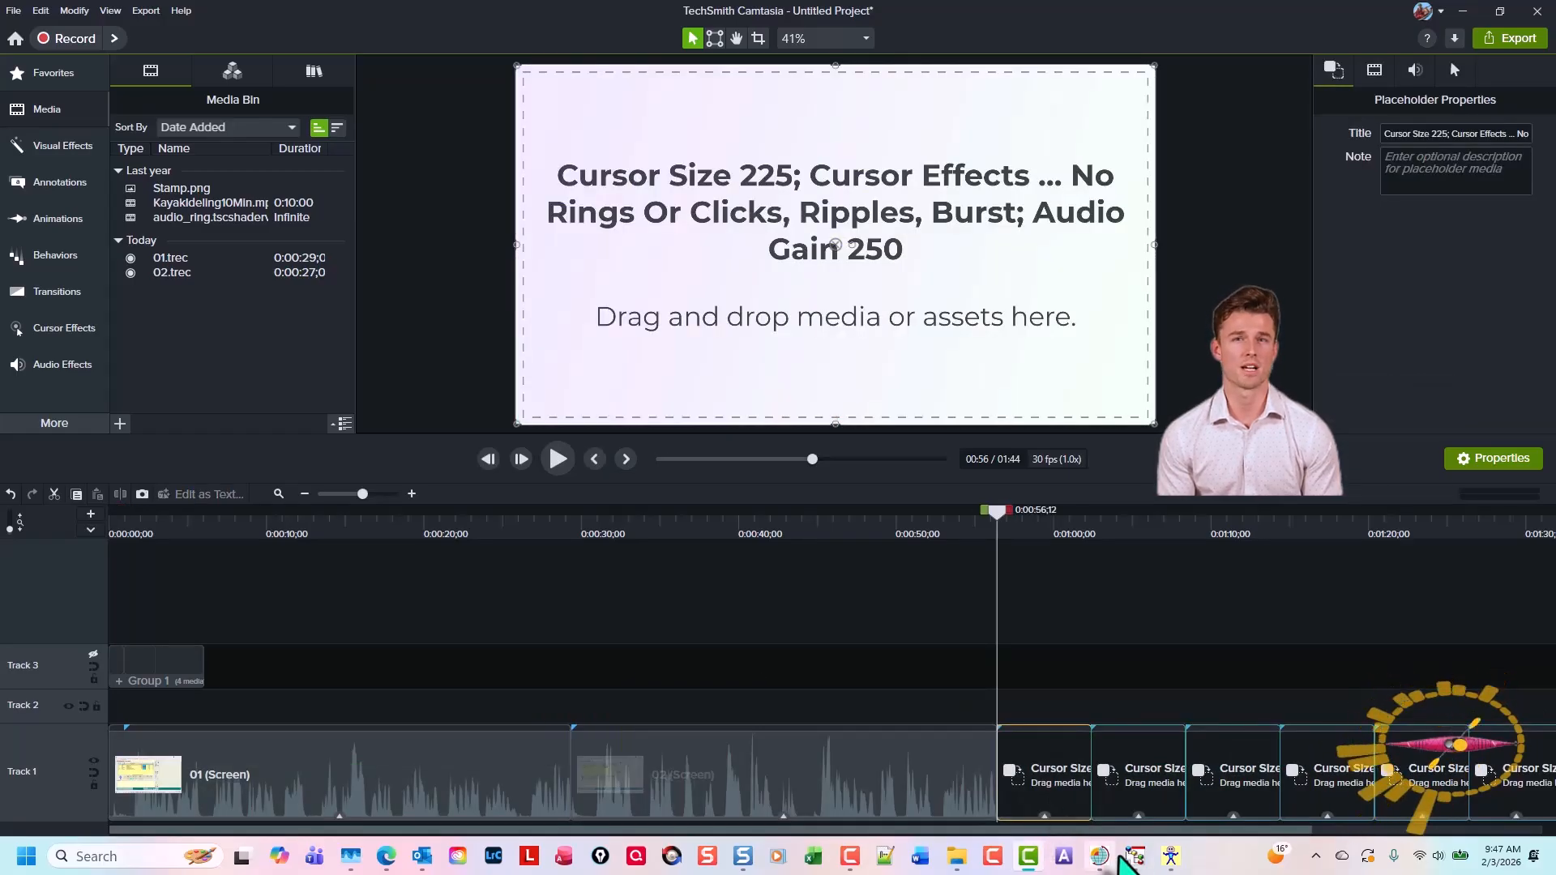
pyautogui.click(1171, 857)
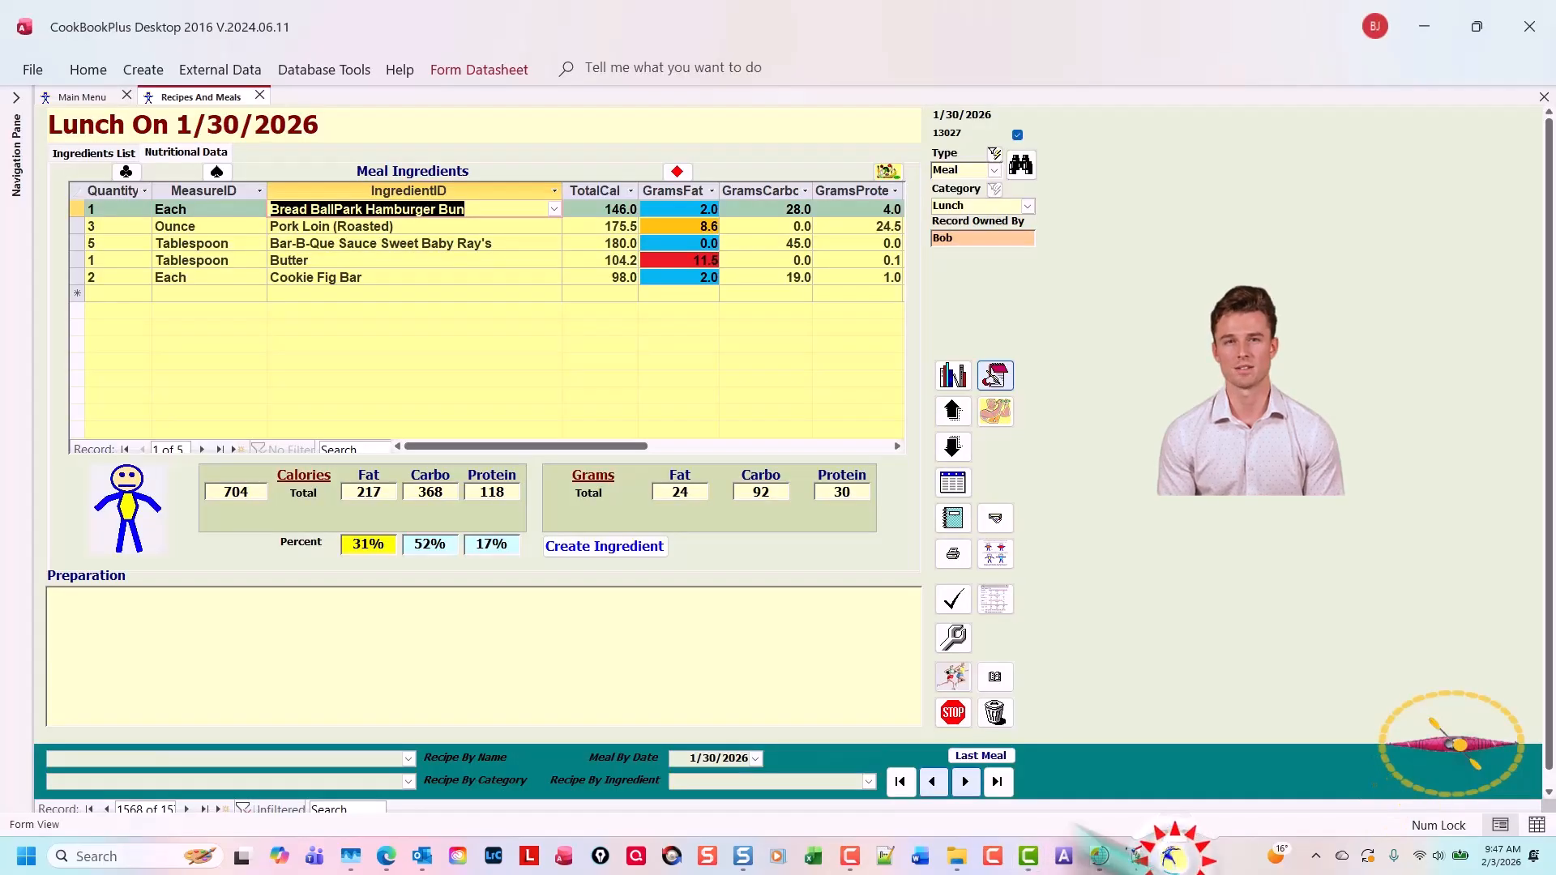
# Advance the recipe form to the Supper record and start a new screen recording with the Camtasia Recorder
pyautogui.click(964, 782)
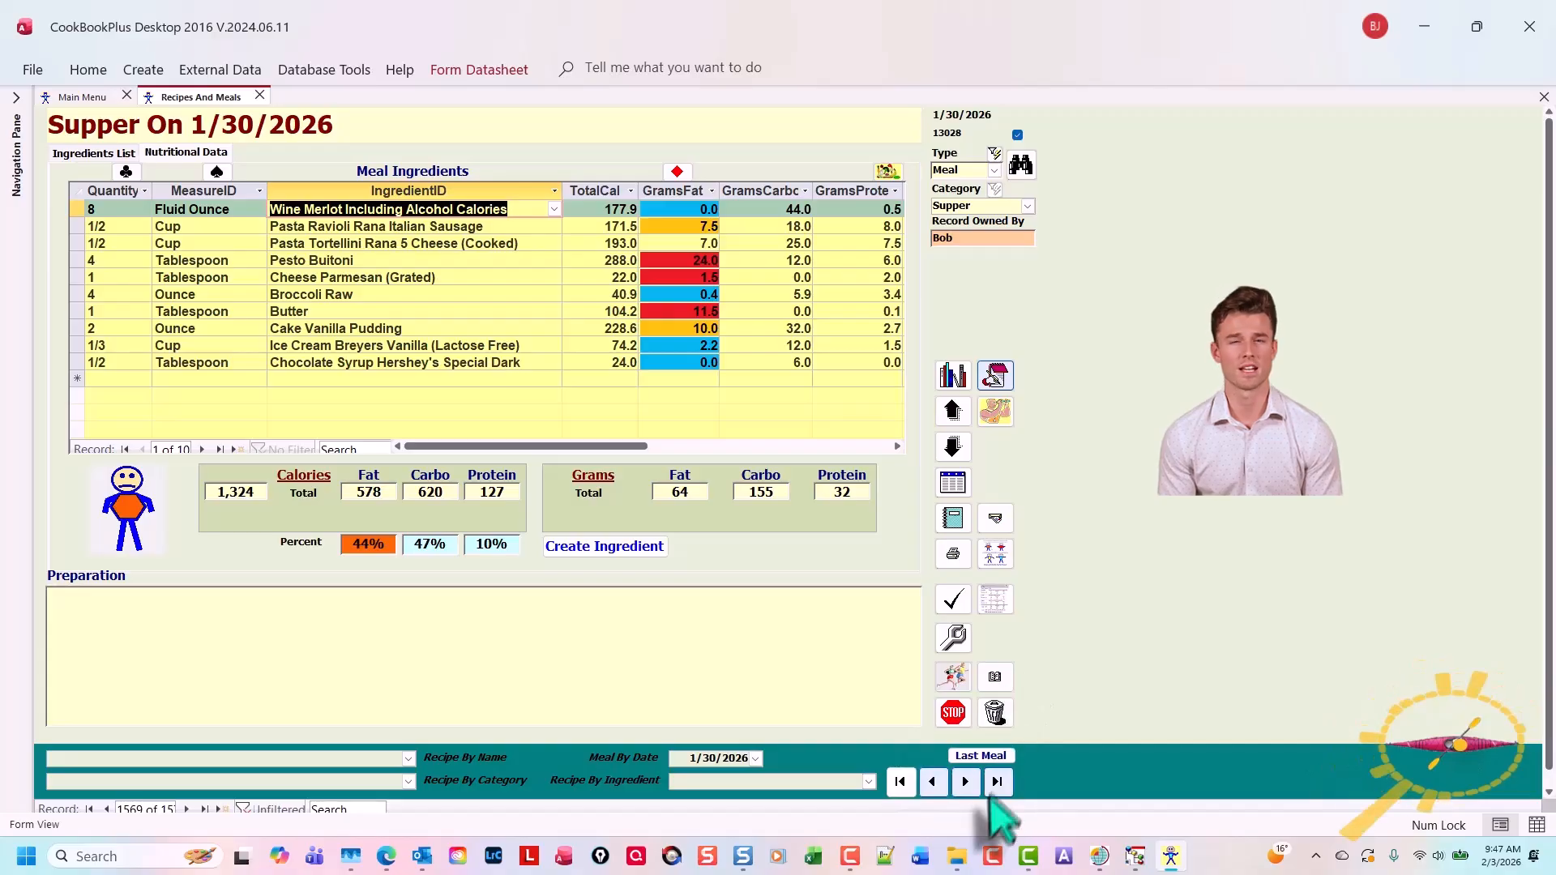
pyautogui.click(990, 855)
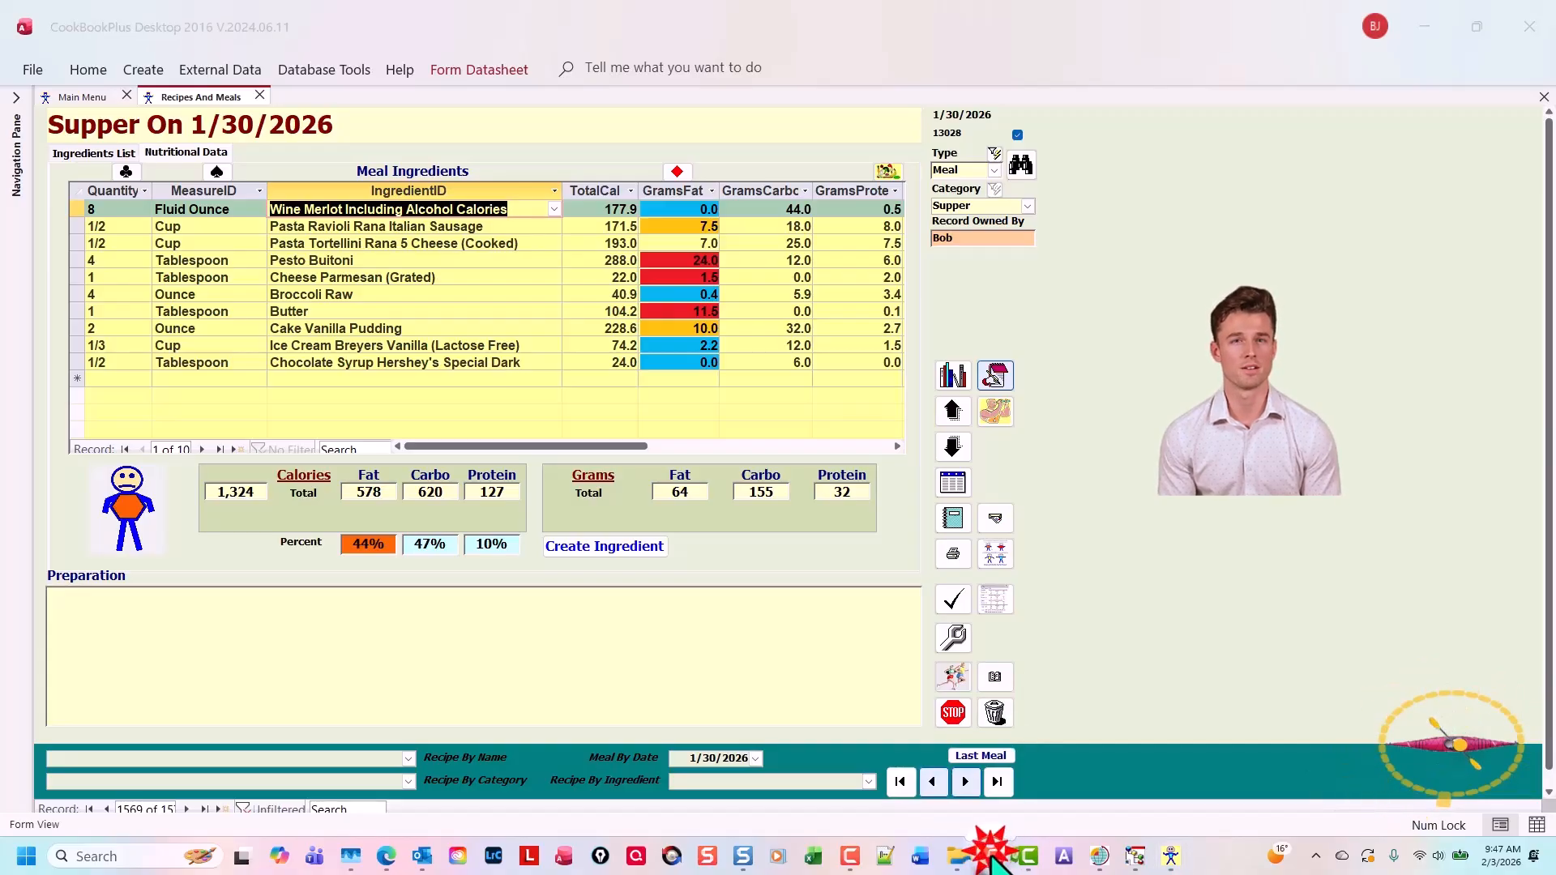
pyautogui.moveTo(680, 149); pyautogui.dragTo(1405, 271)
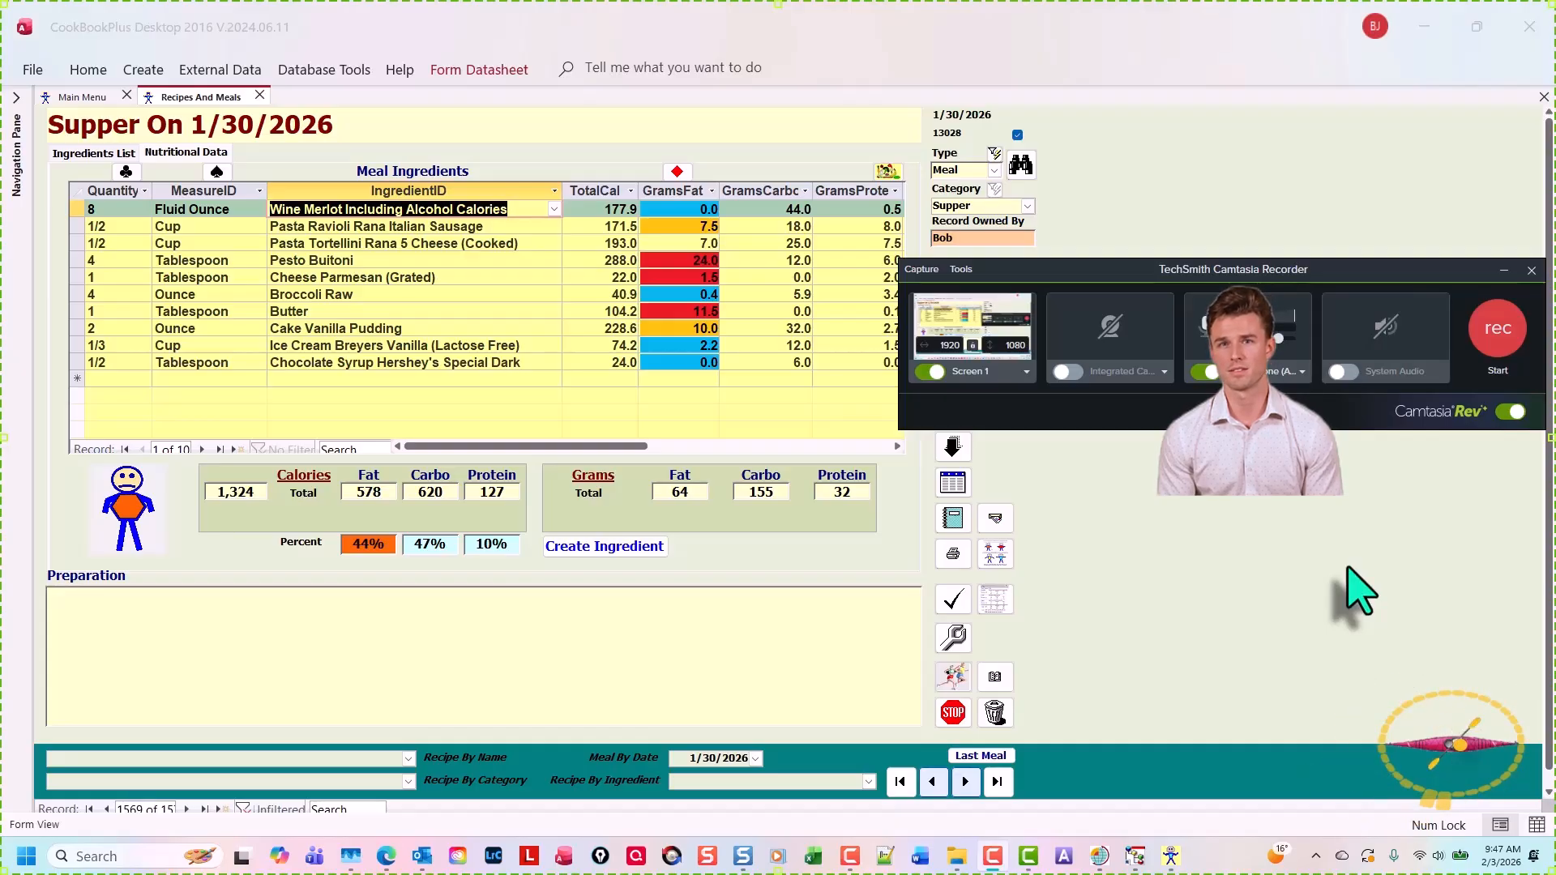
pyautogui.press('F9')
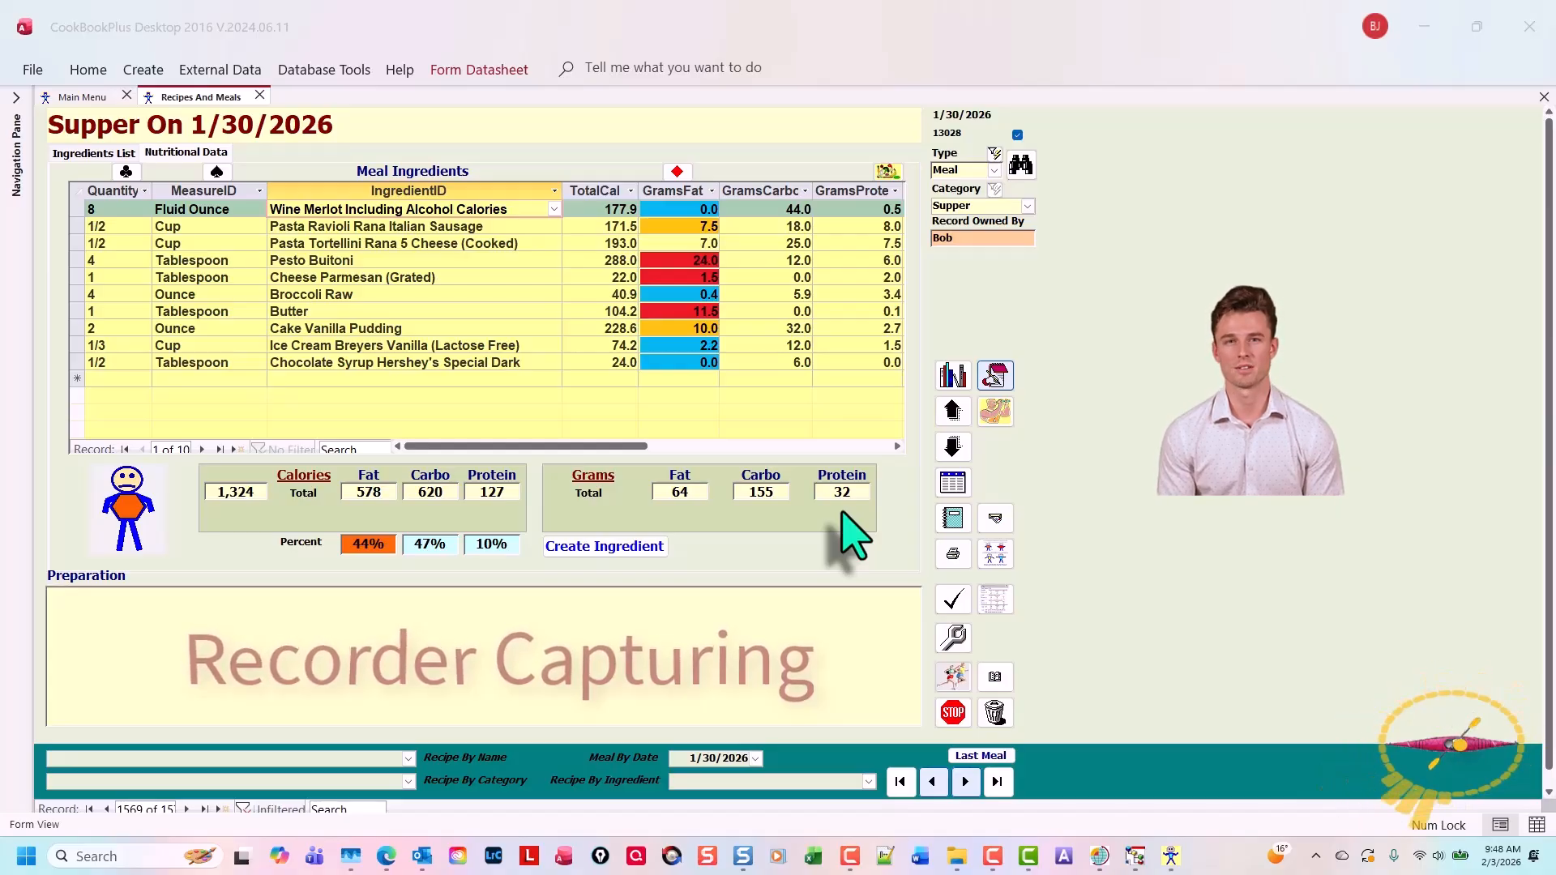
# Stop the recording, save it as 03, and open it in Camtasia for editing
pyautogui.press('F10')
pyautogui.write('03')
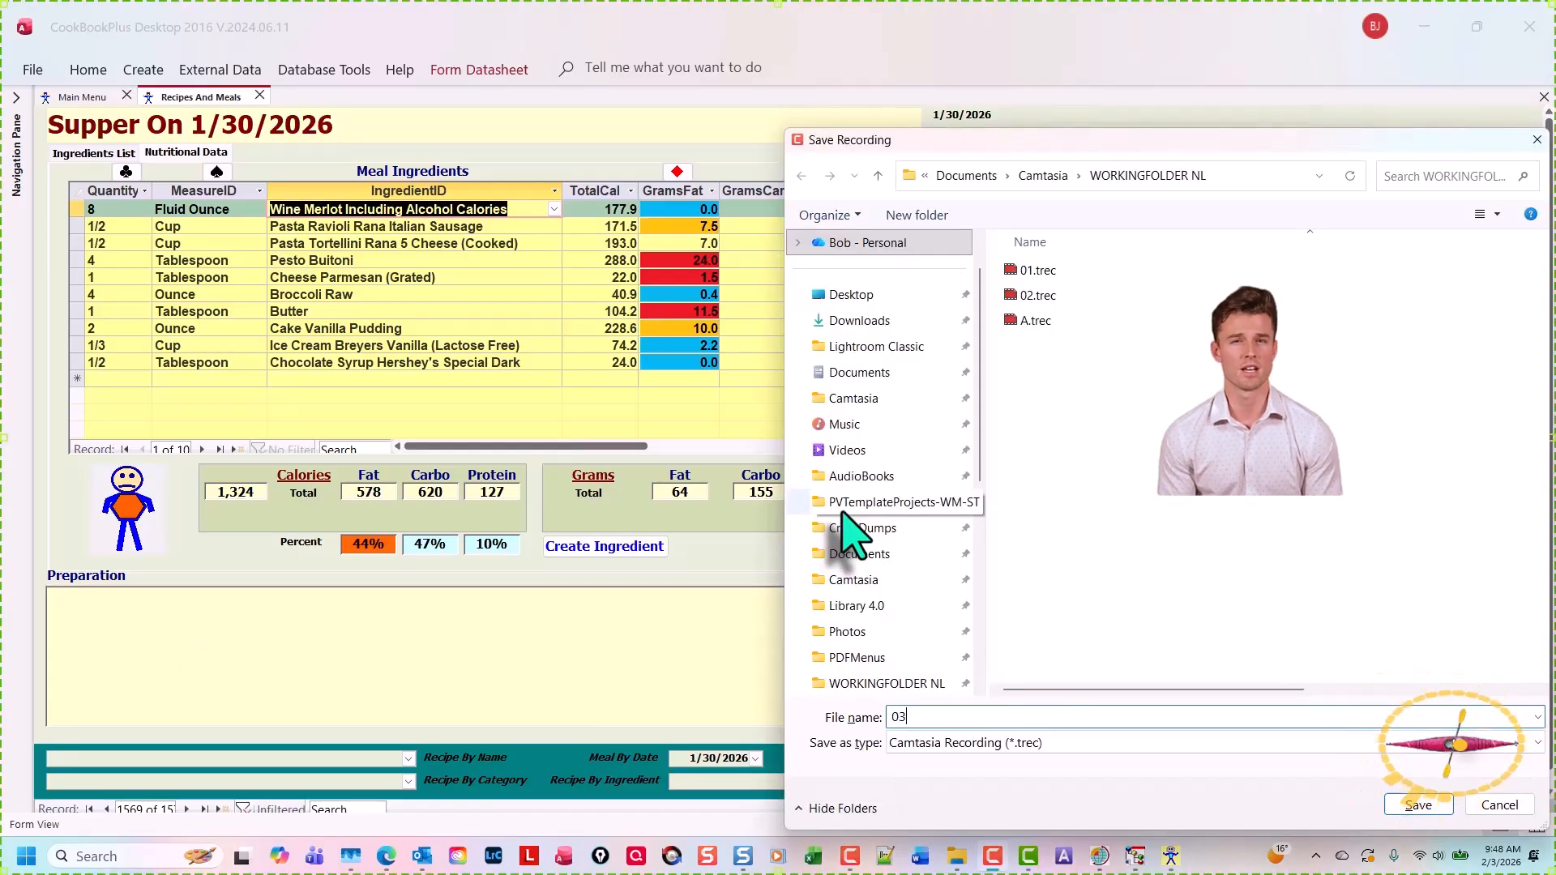
pyautogui.press('Return')
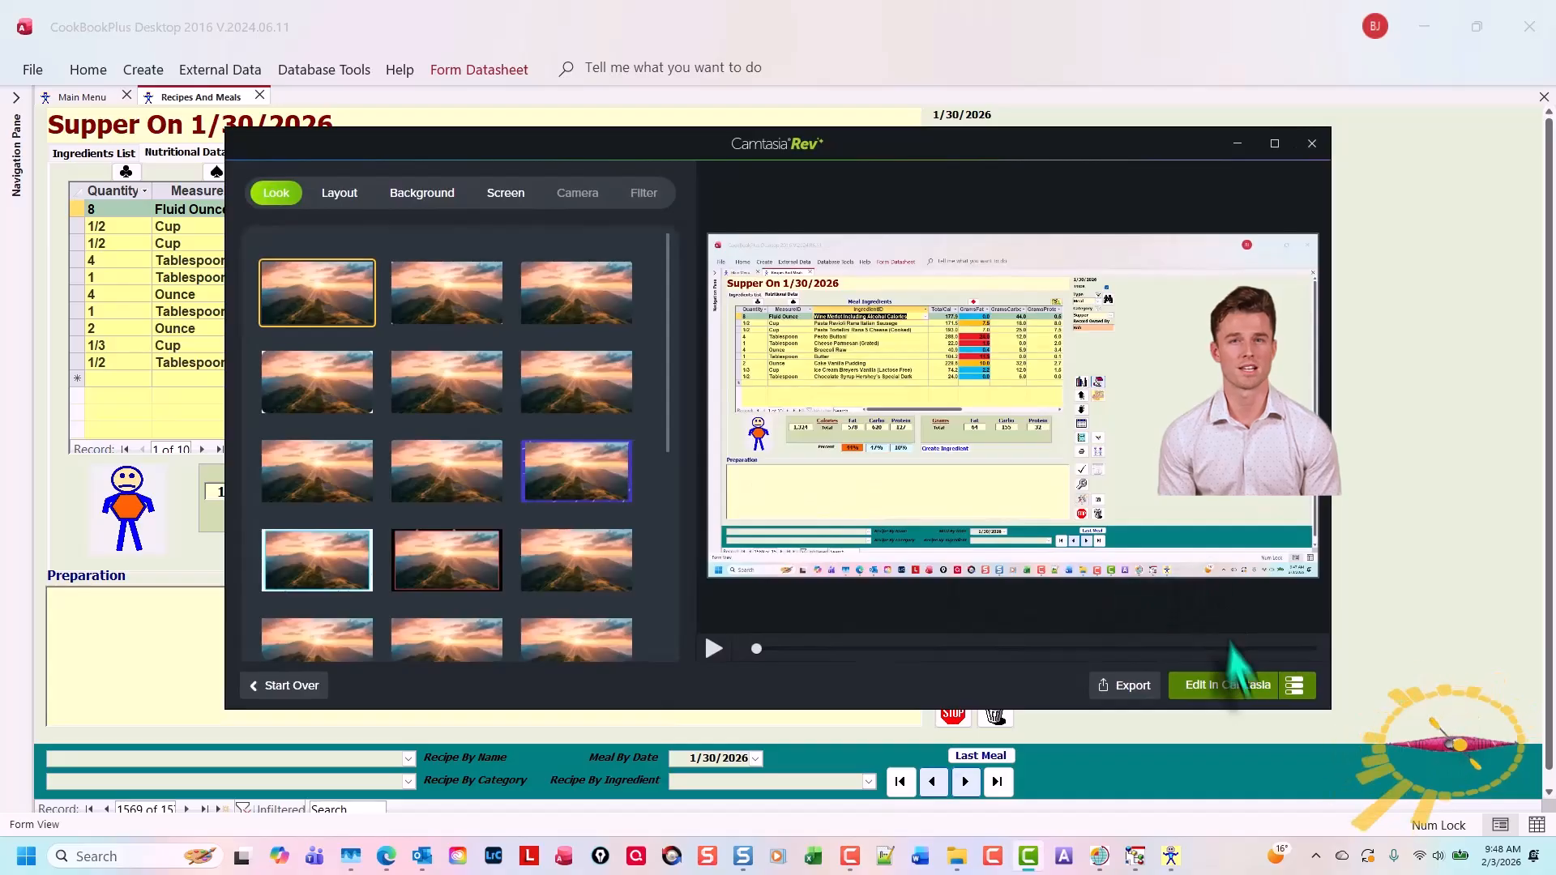
pyautogui.click(1246, 691)
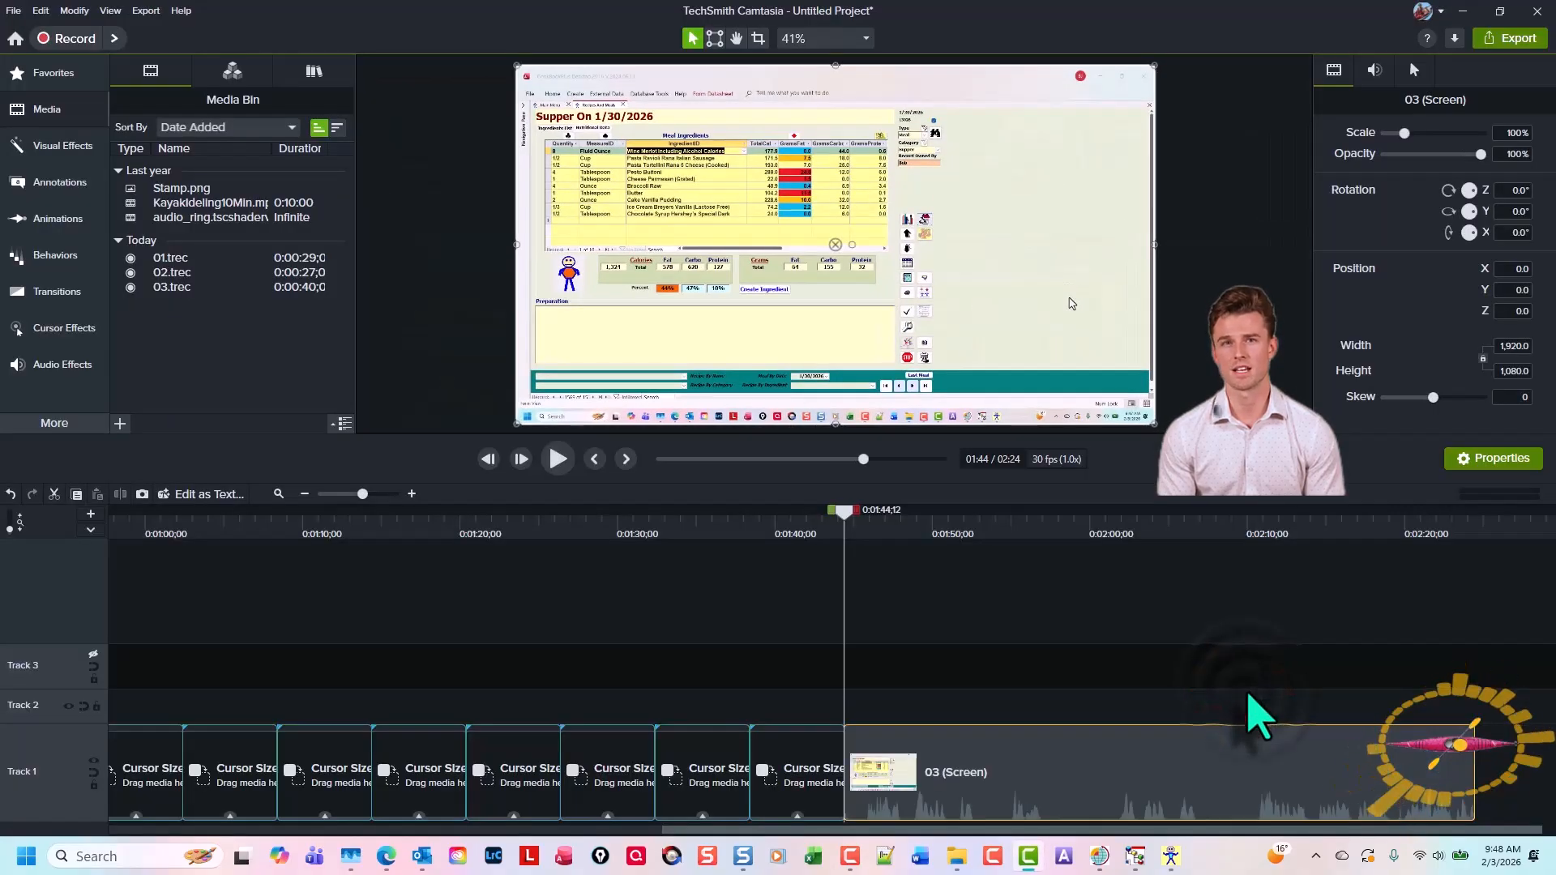
# Ripple-replace the next placeholder on Track 1 with the 03 recording, then switch back to the recipe form
pyautogui.hscroll(-3, 1137, 695)
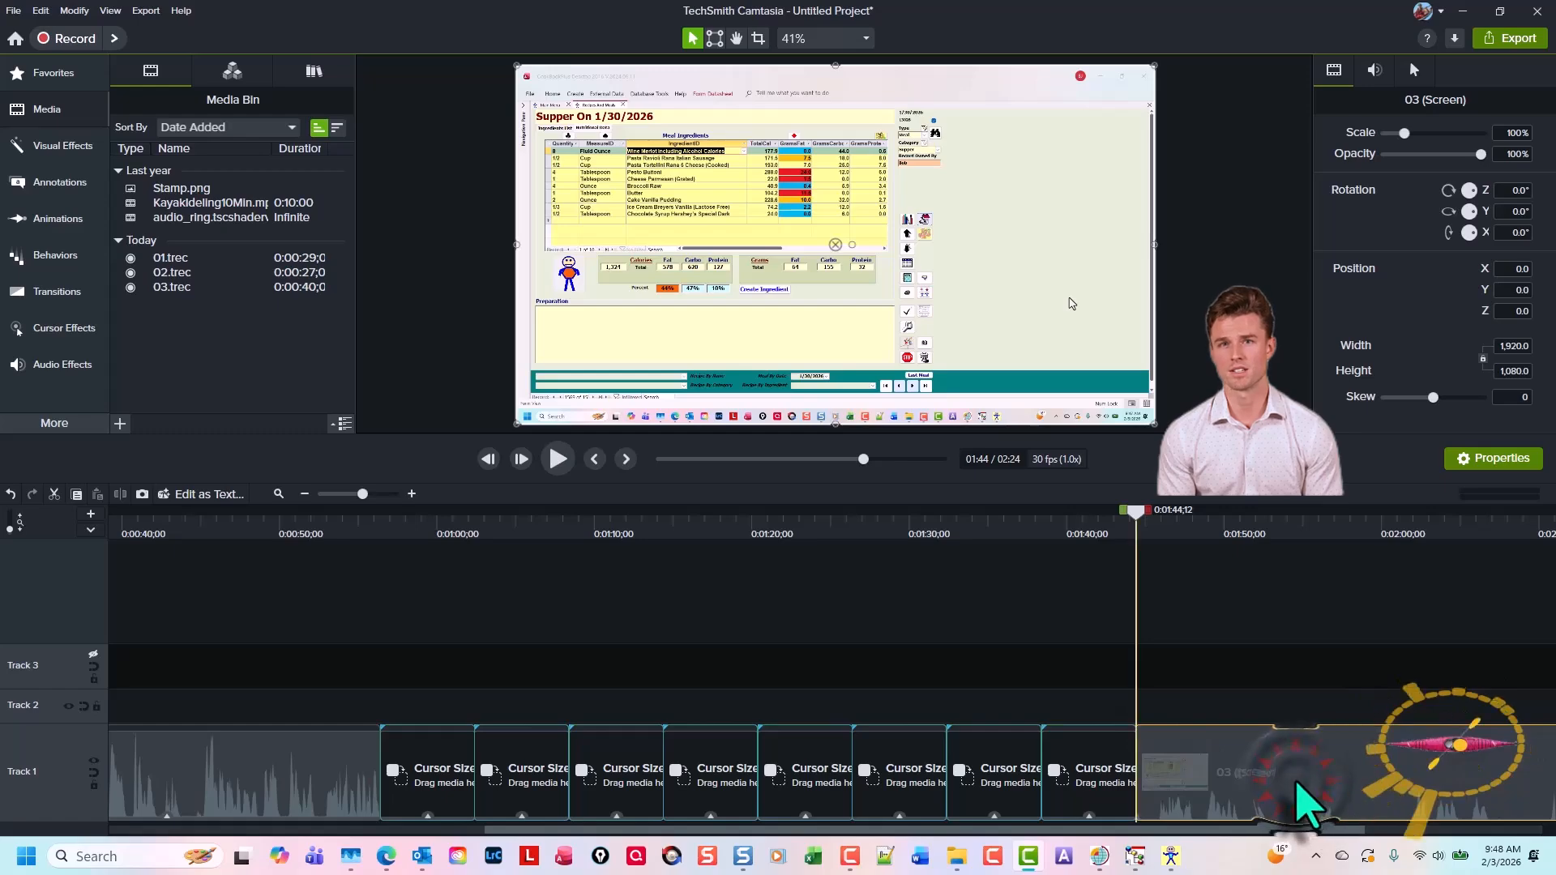
pyautogui.moveTo(1299, 727); pyautogui.dragTo(447, 747)
pyautogui.click(489, 670)
pyautogui.click(1033, 764)
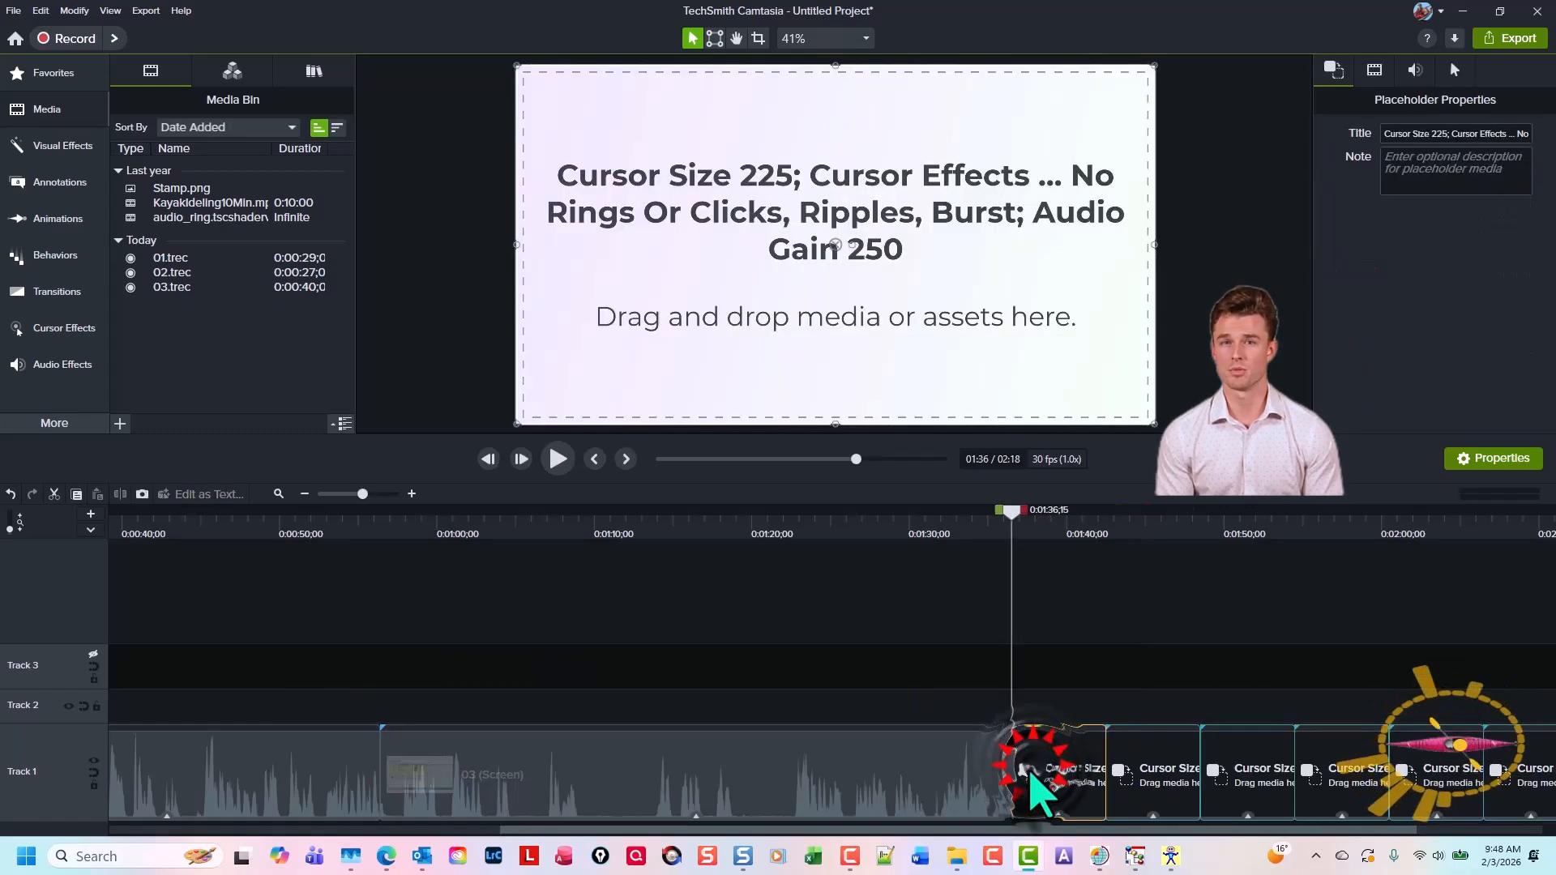
pyautogui.hscroll(2, 1024, 793)
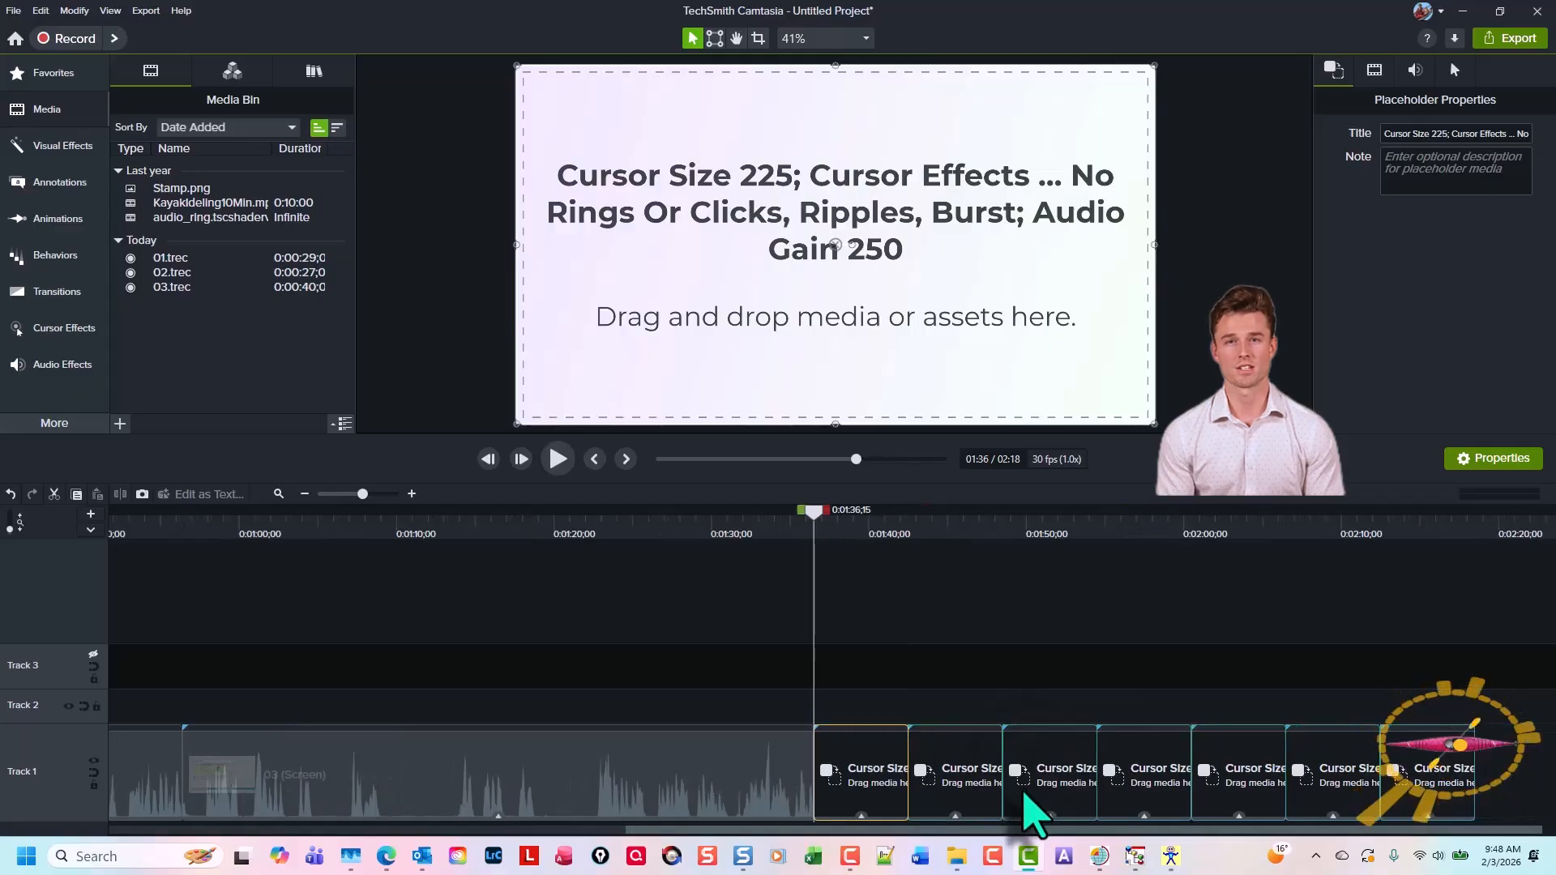
pyautogui.click(1170, 856)
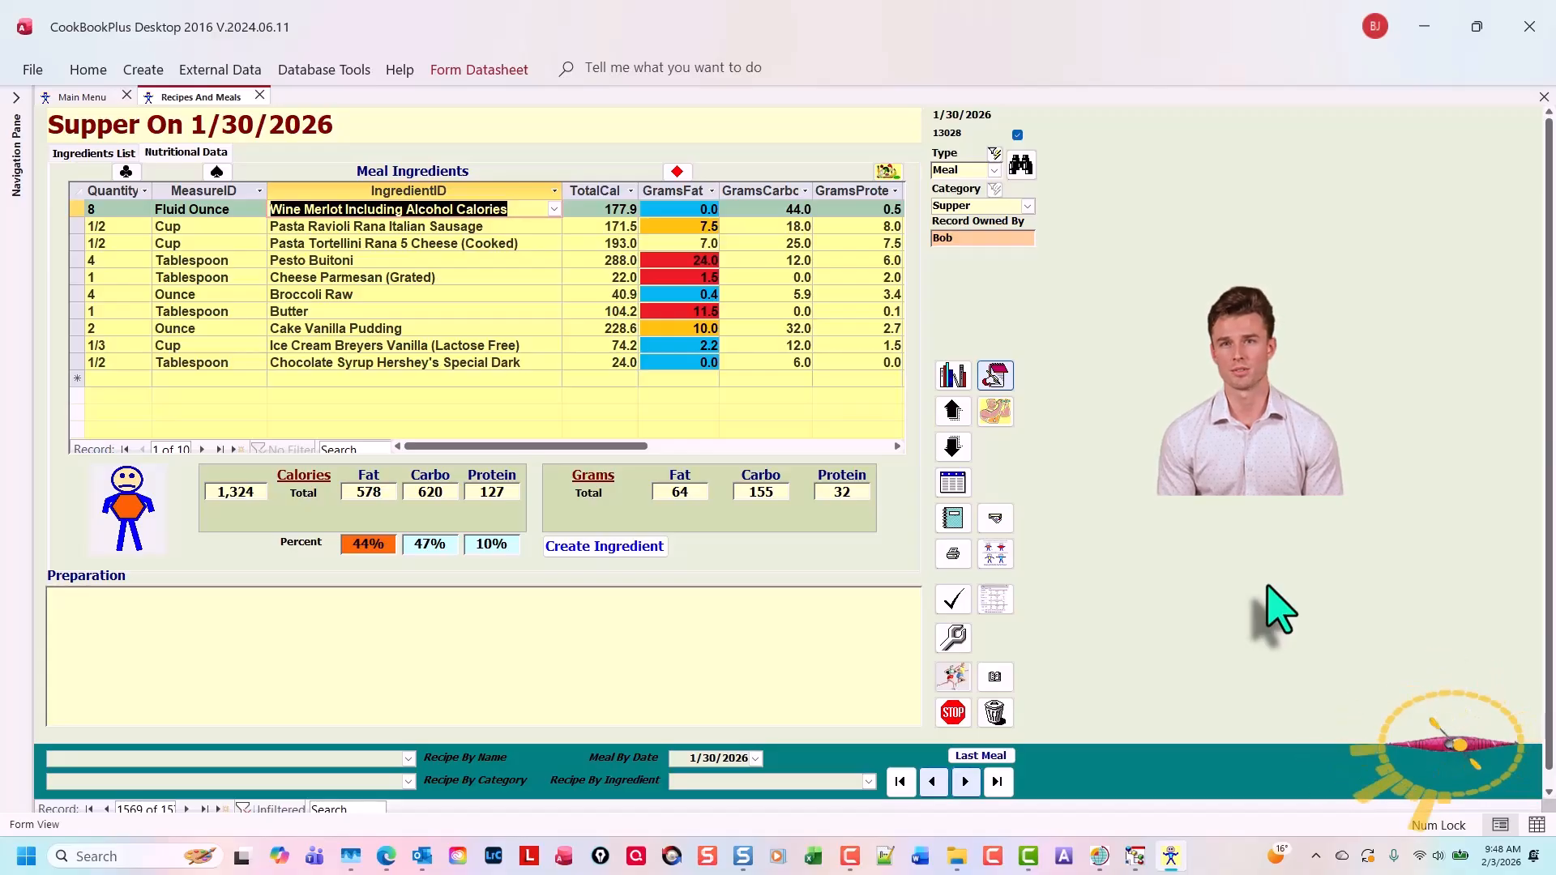
# Start a new recording, open the daily calories summary for 1/30/2026, select the Supper row, and close the summary
pyautogui.click(993, 857)
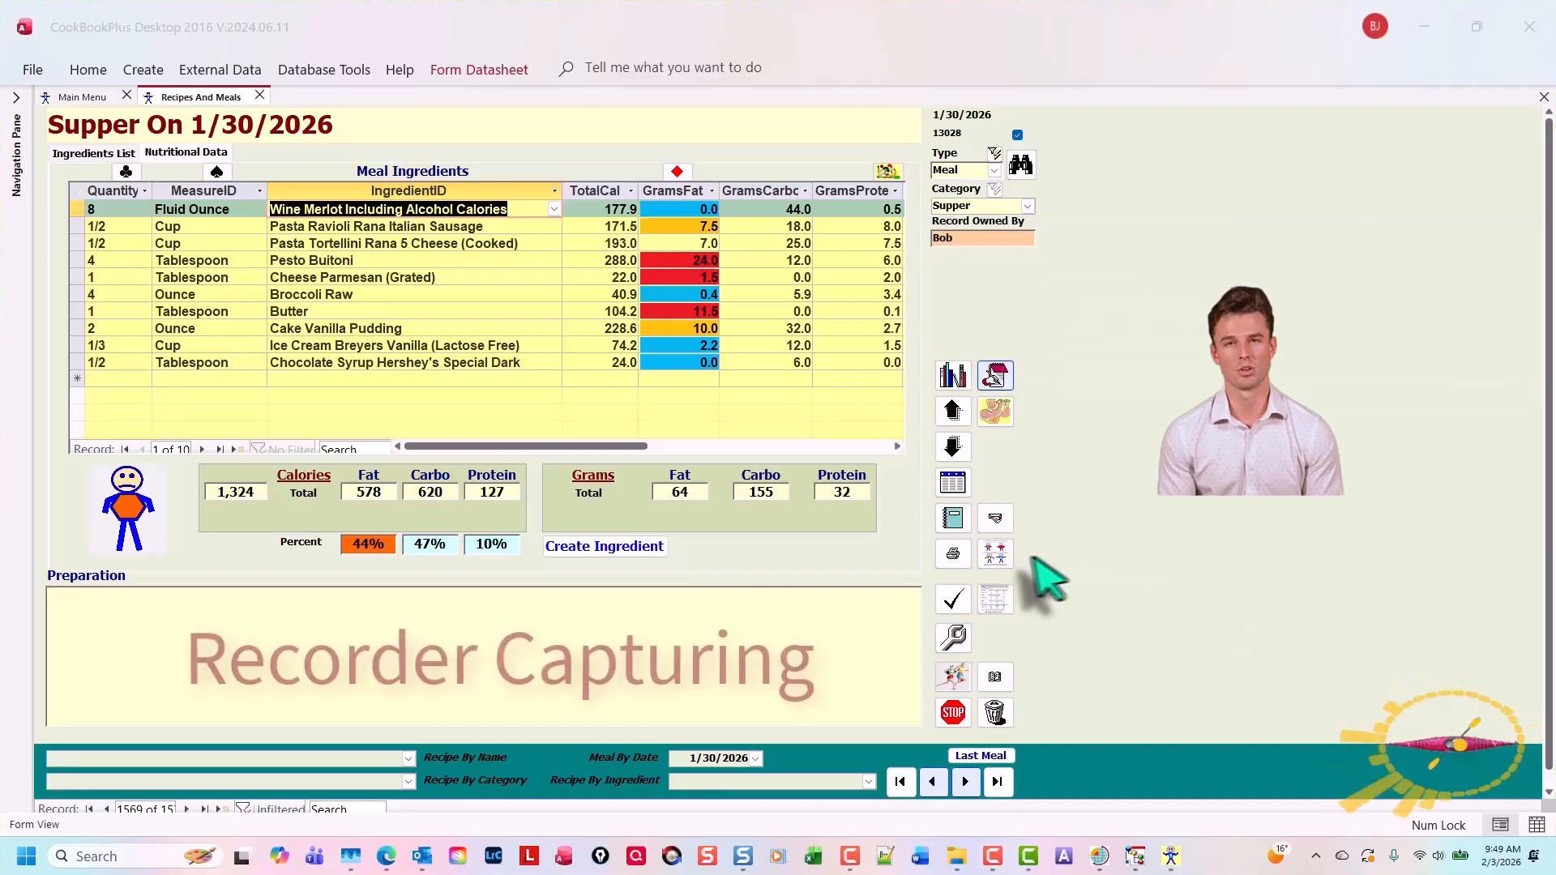
pyautogui.click(995, 557)
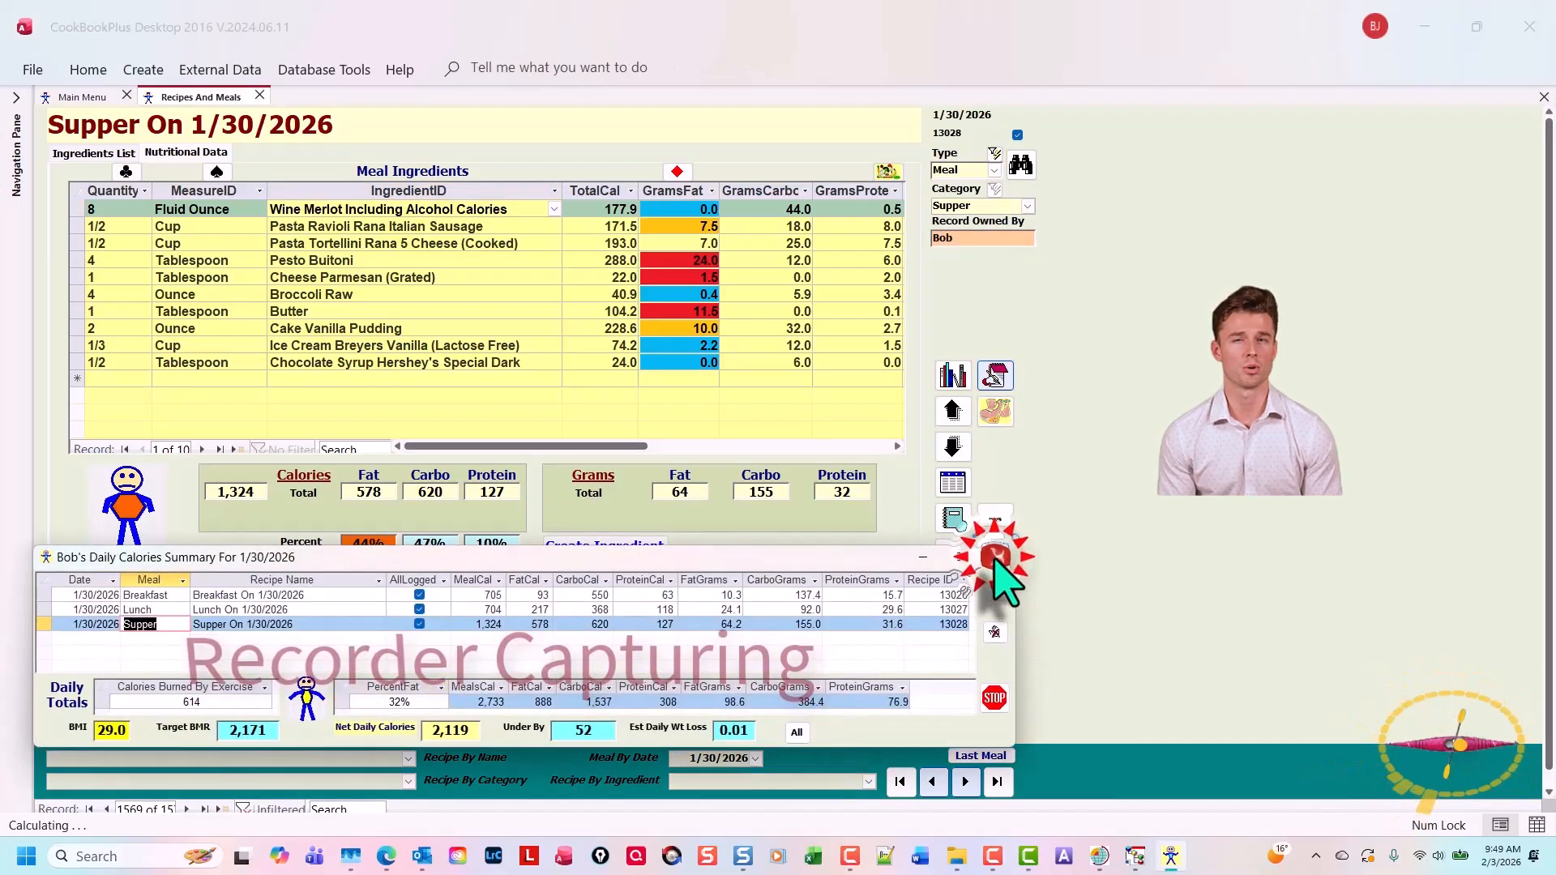
pyautogui.click(195, 598)
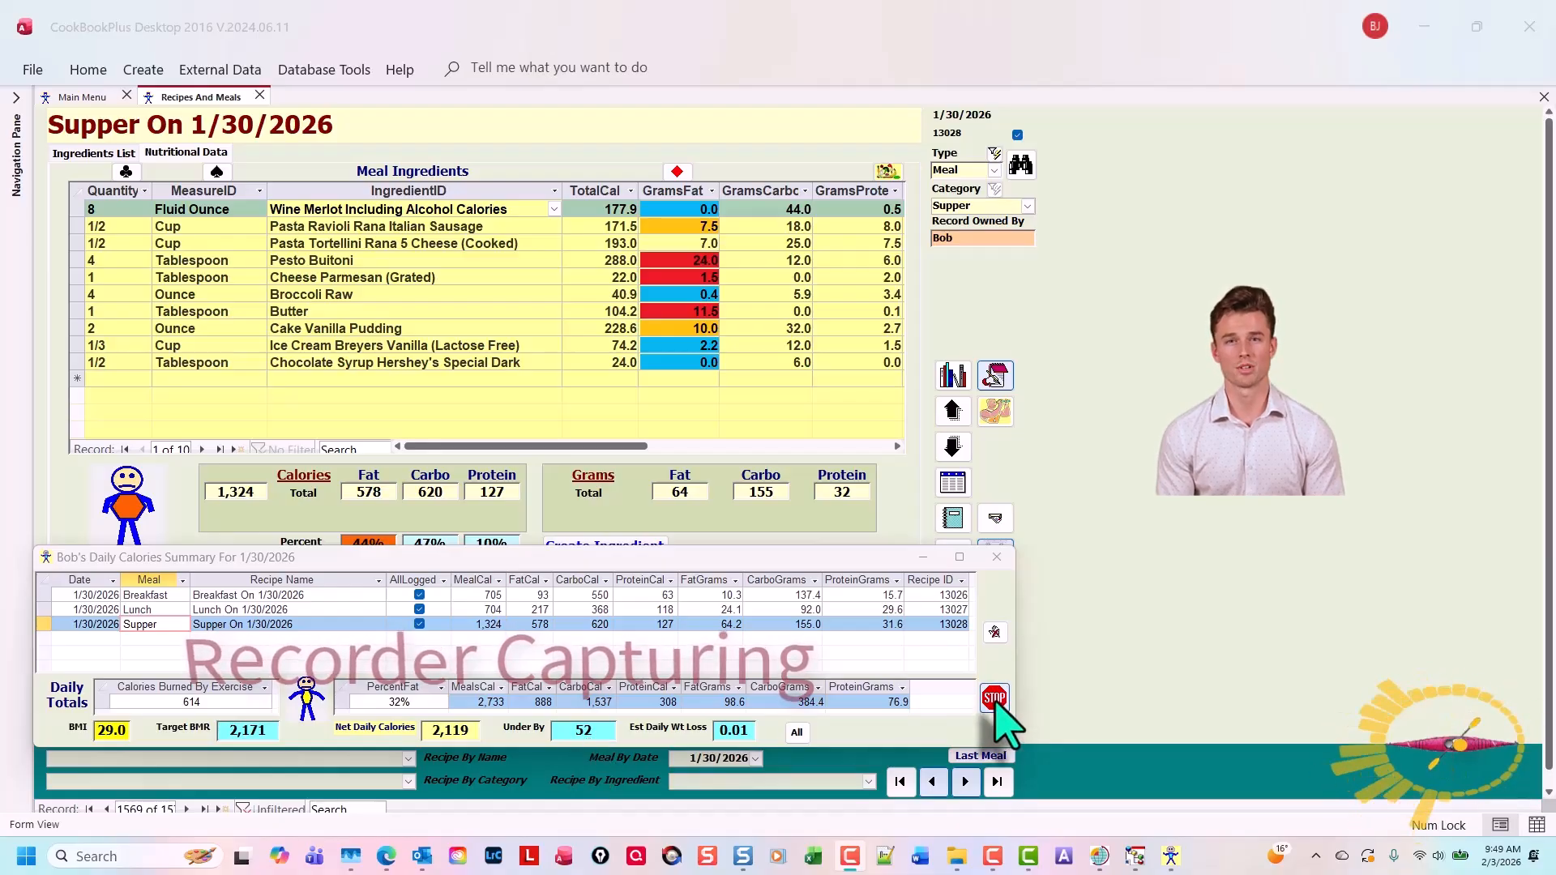
pyautogui.click(996, 699)
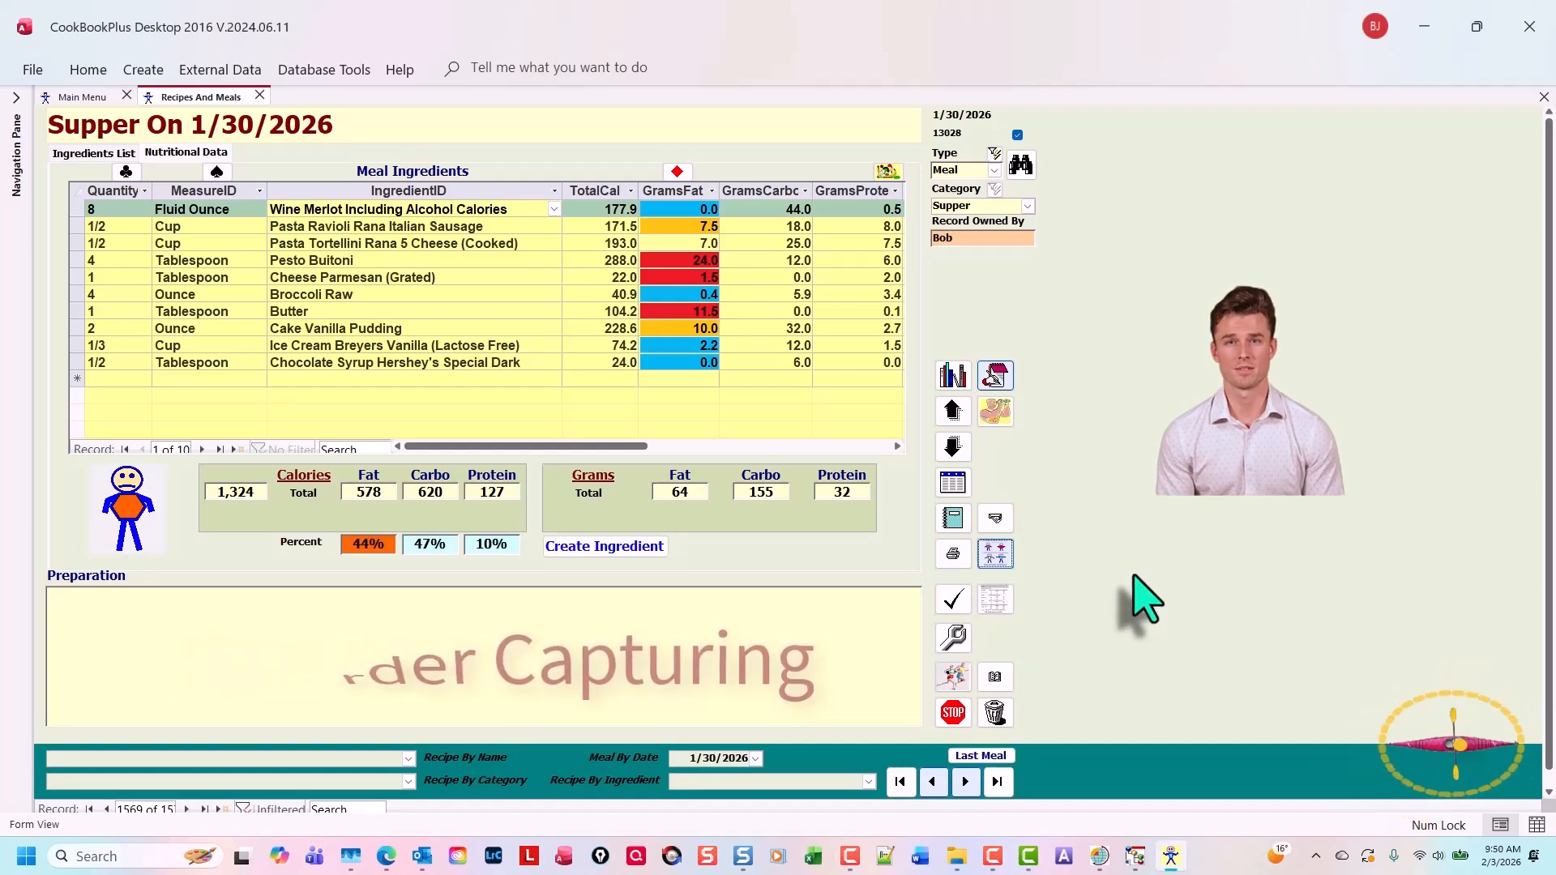
# Stop the recording, save it as 04, and open it in Camtasia for editing
pyautogui.press('F10')
pyautogui.write('04')
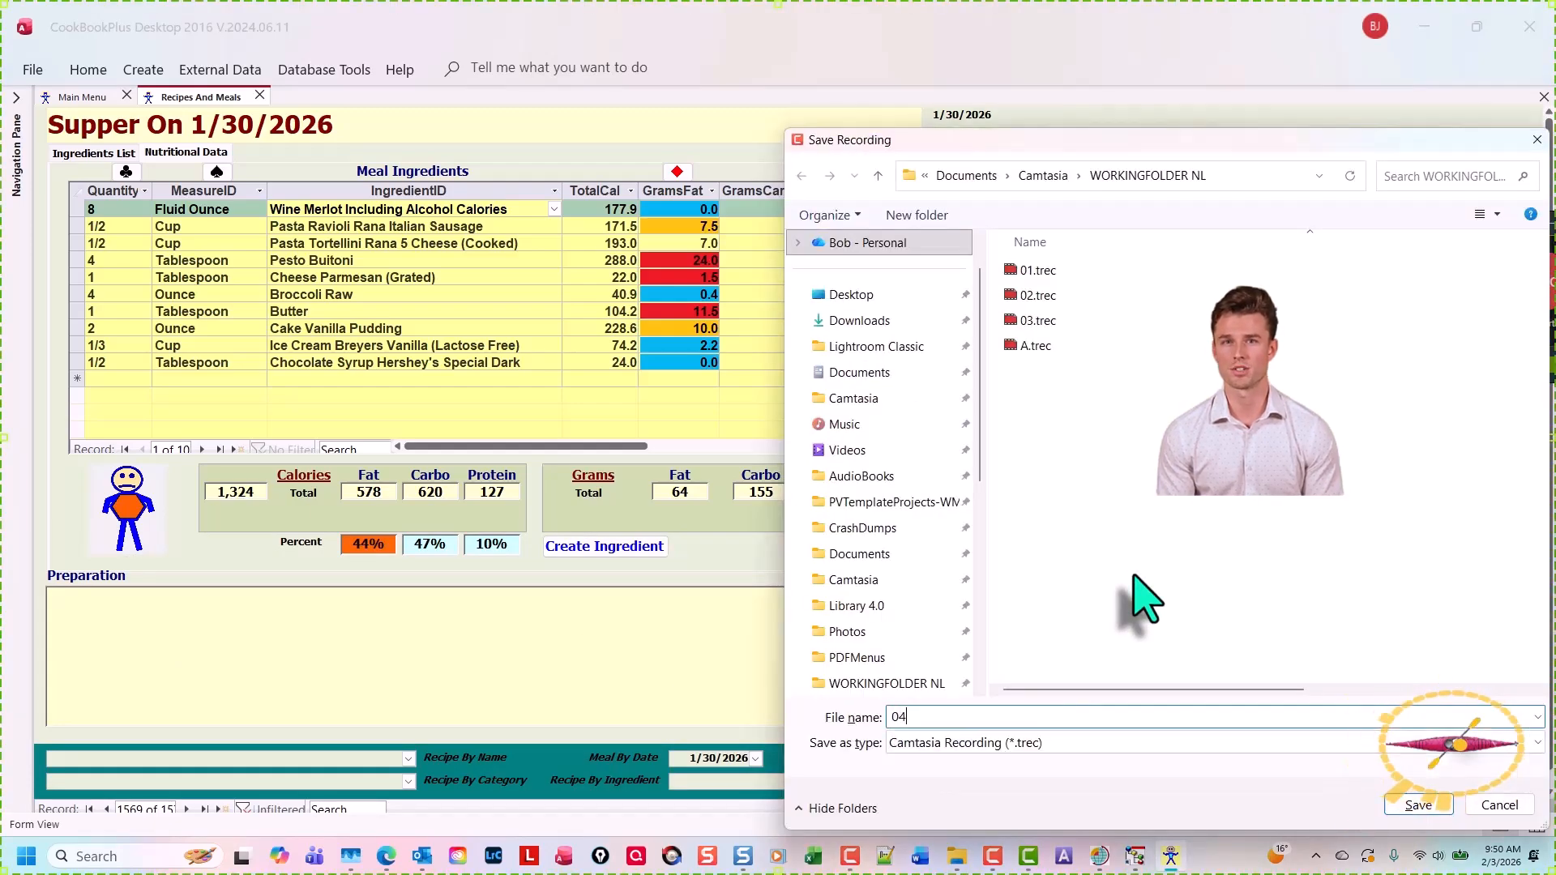
pyautogui.press('Return')
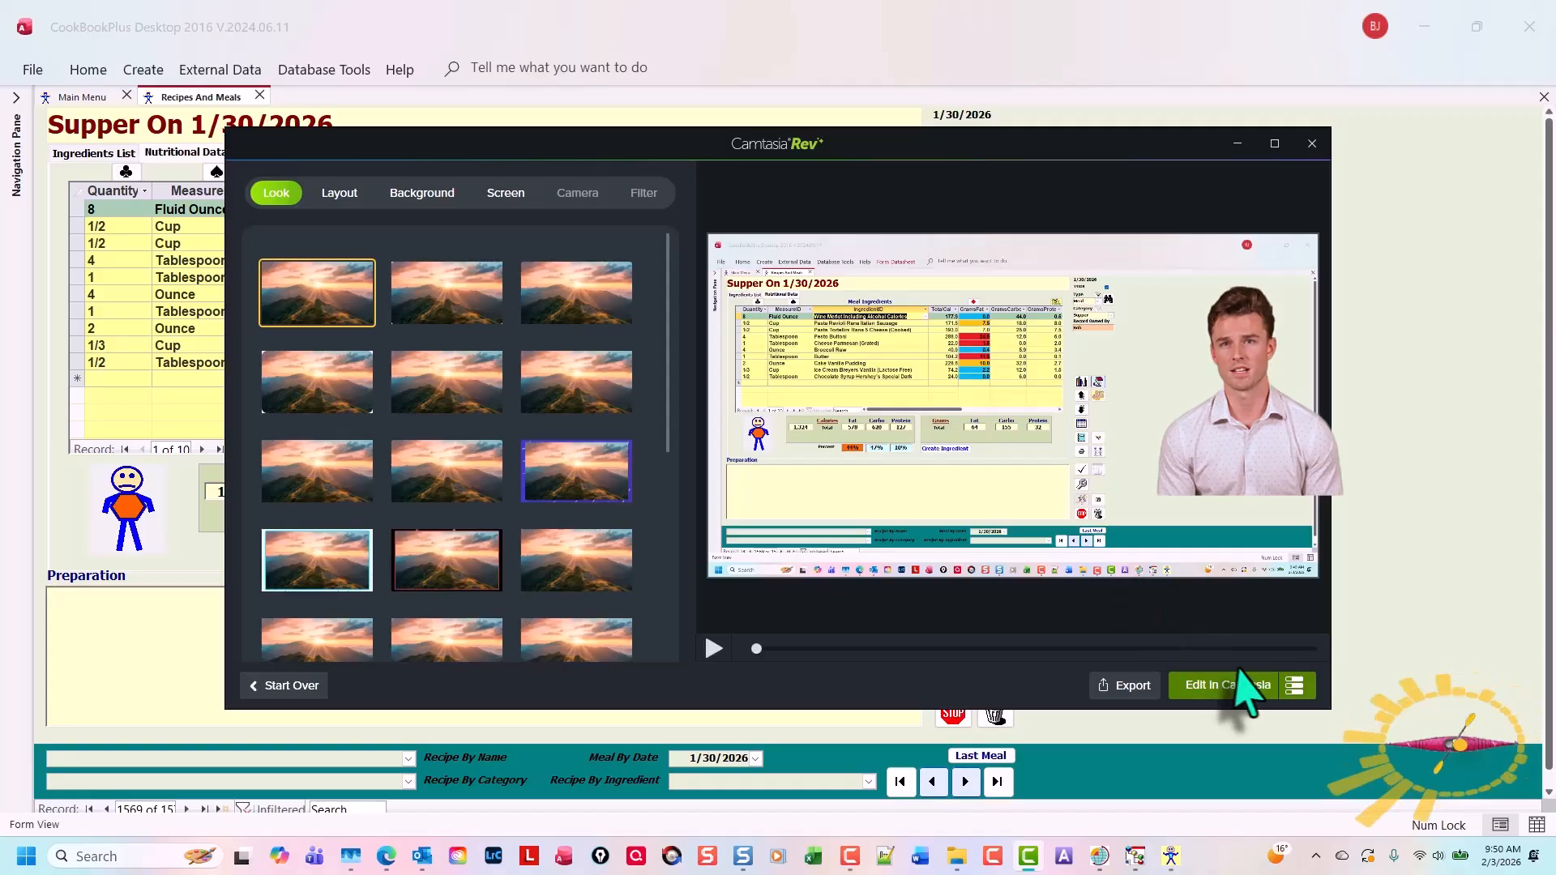
pyautogui.click(1238, 693)
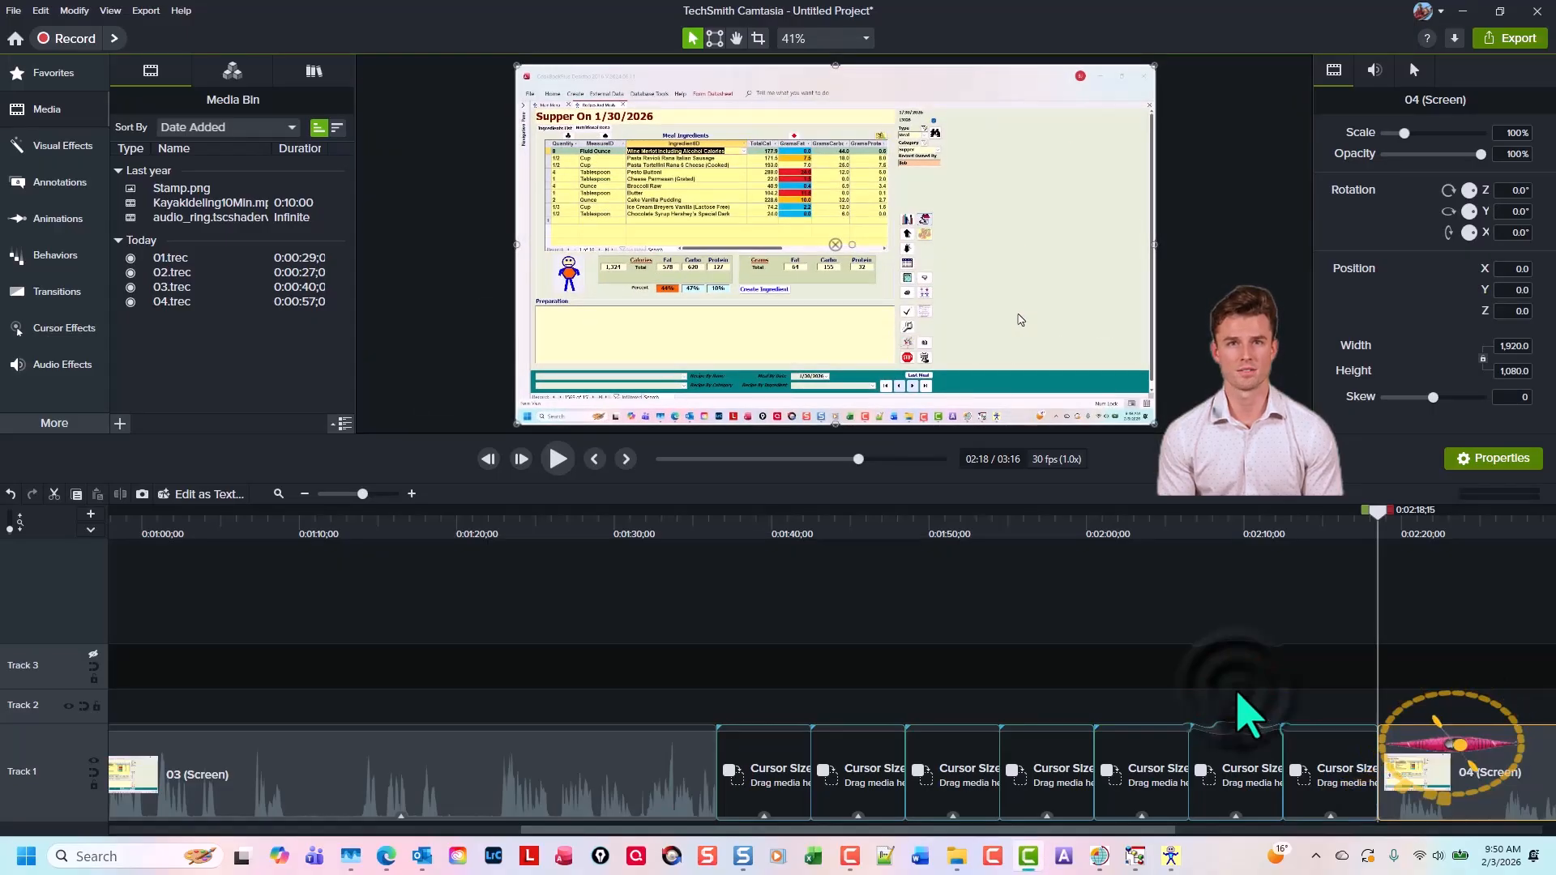
# Ripple-replace the next placeholder on Track 1 with the 04 recording, then switch back to the recipe form
pyautogui.moveTo(1398, 737); pyautogui.dragTo(776, 754)
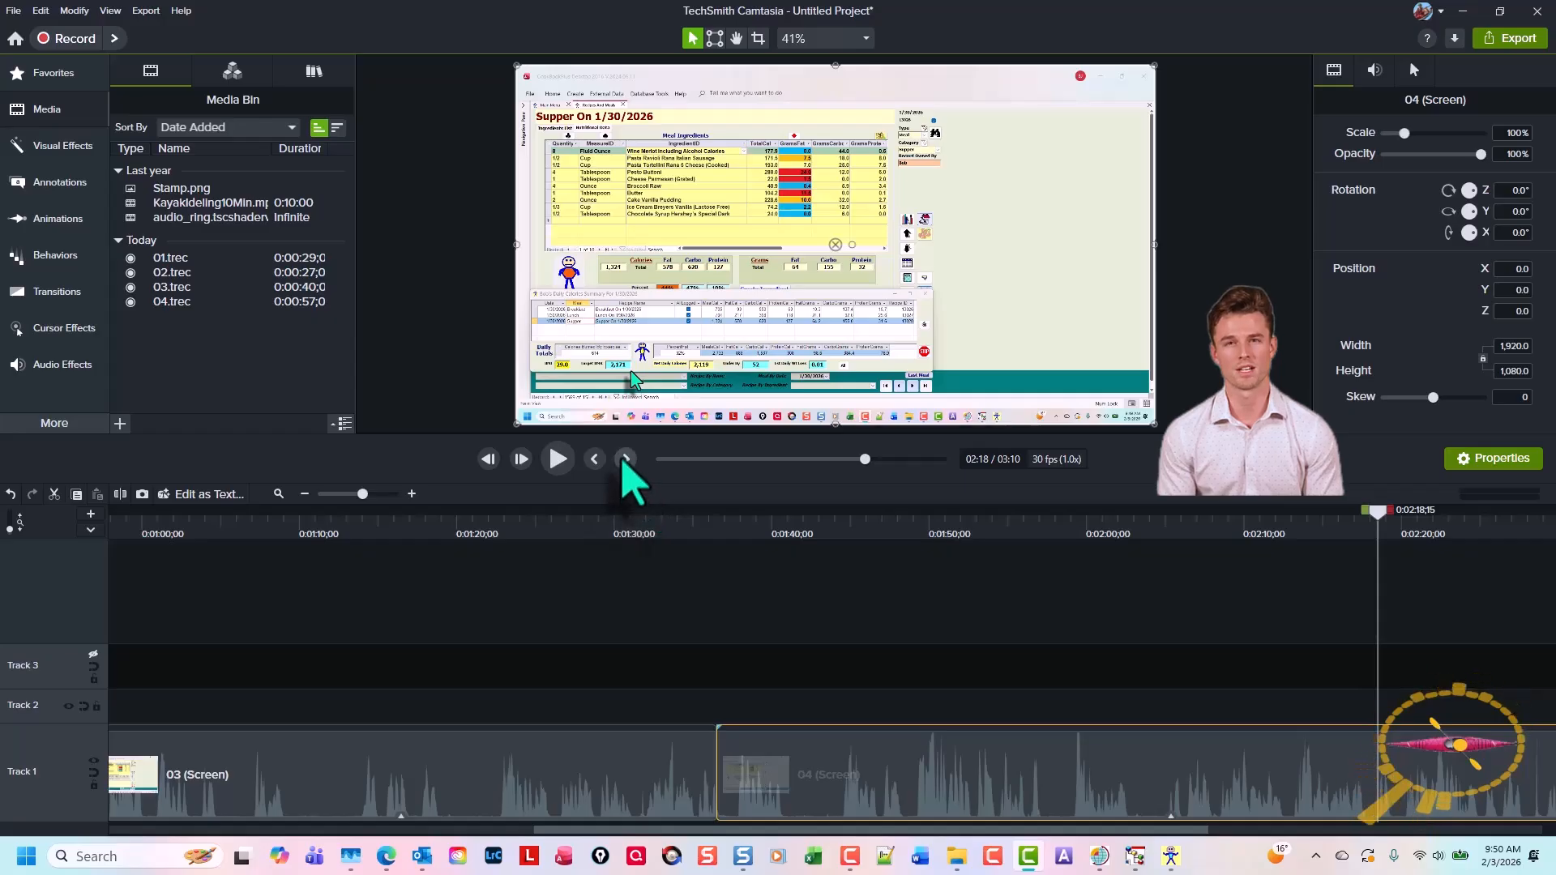
pyautogui.click(624, 459)
pyautogui.click(962, 774)
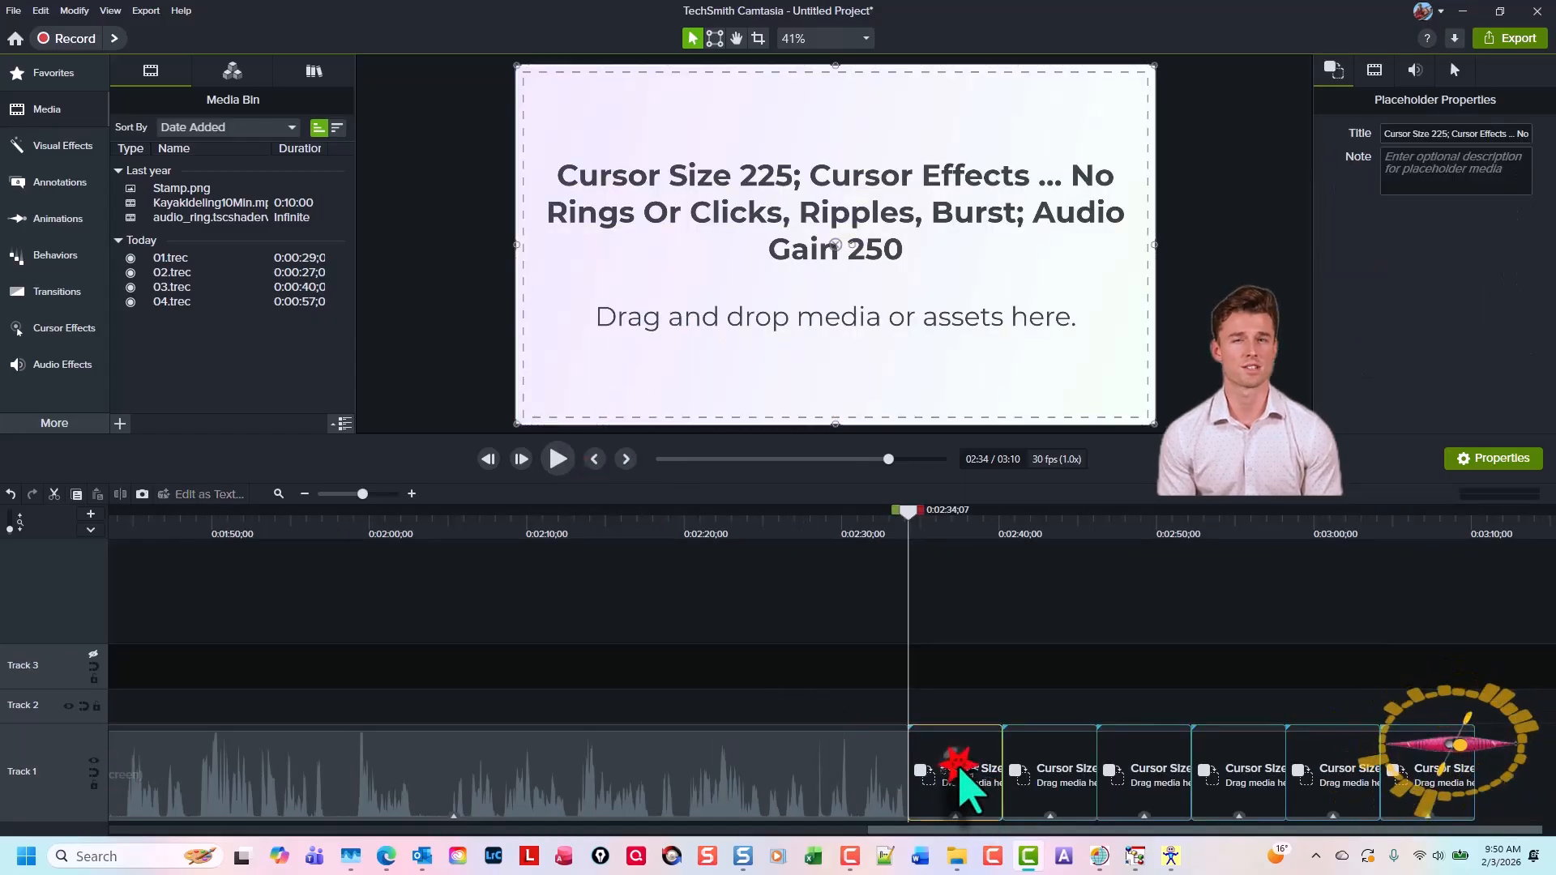
pyautogui.click(1171, 856)
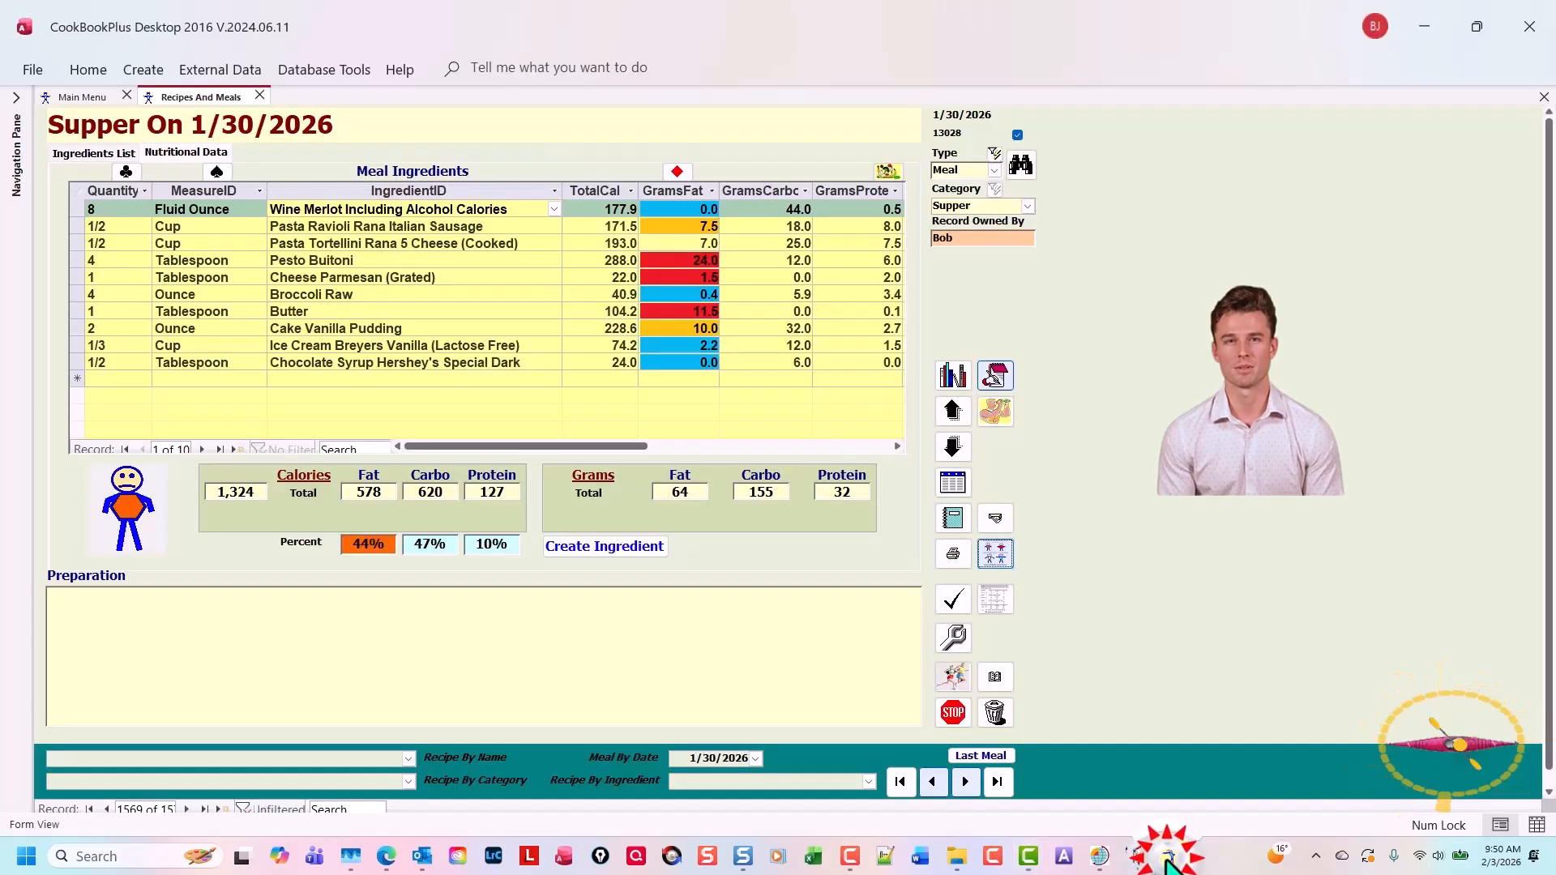
# Start a new recording, open the nutrition history averages window, and close it again
pyautogui.click(993, 858)
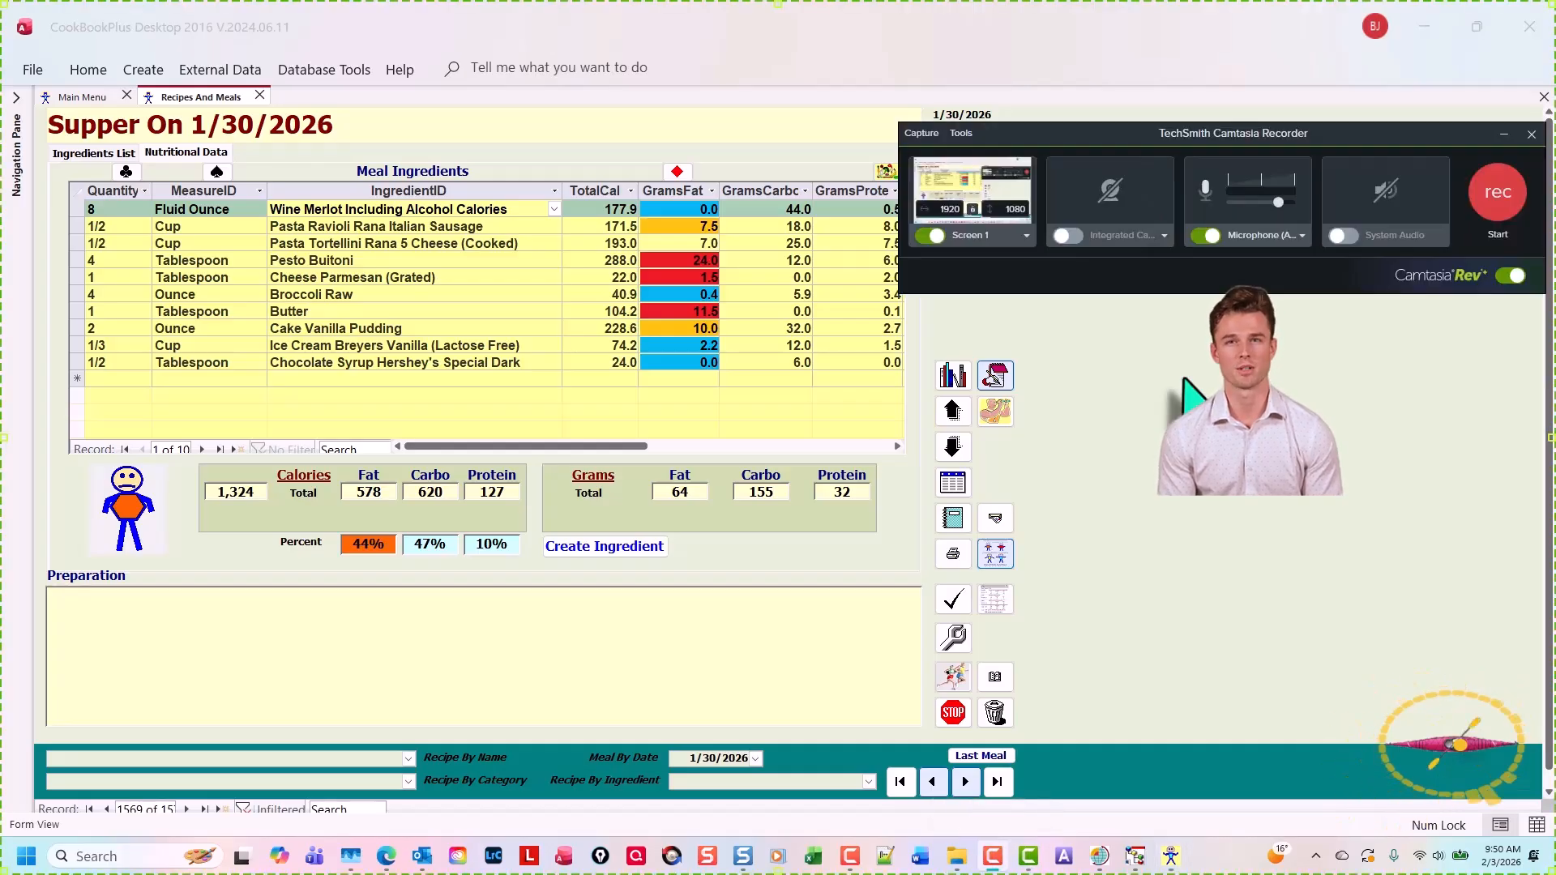
pyautogui.press('F9')
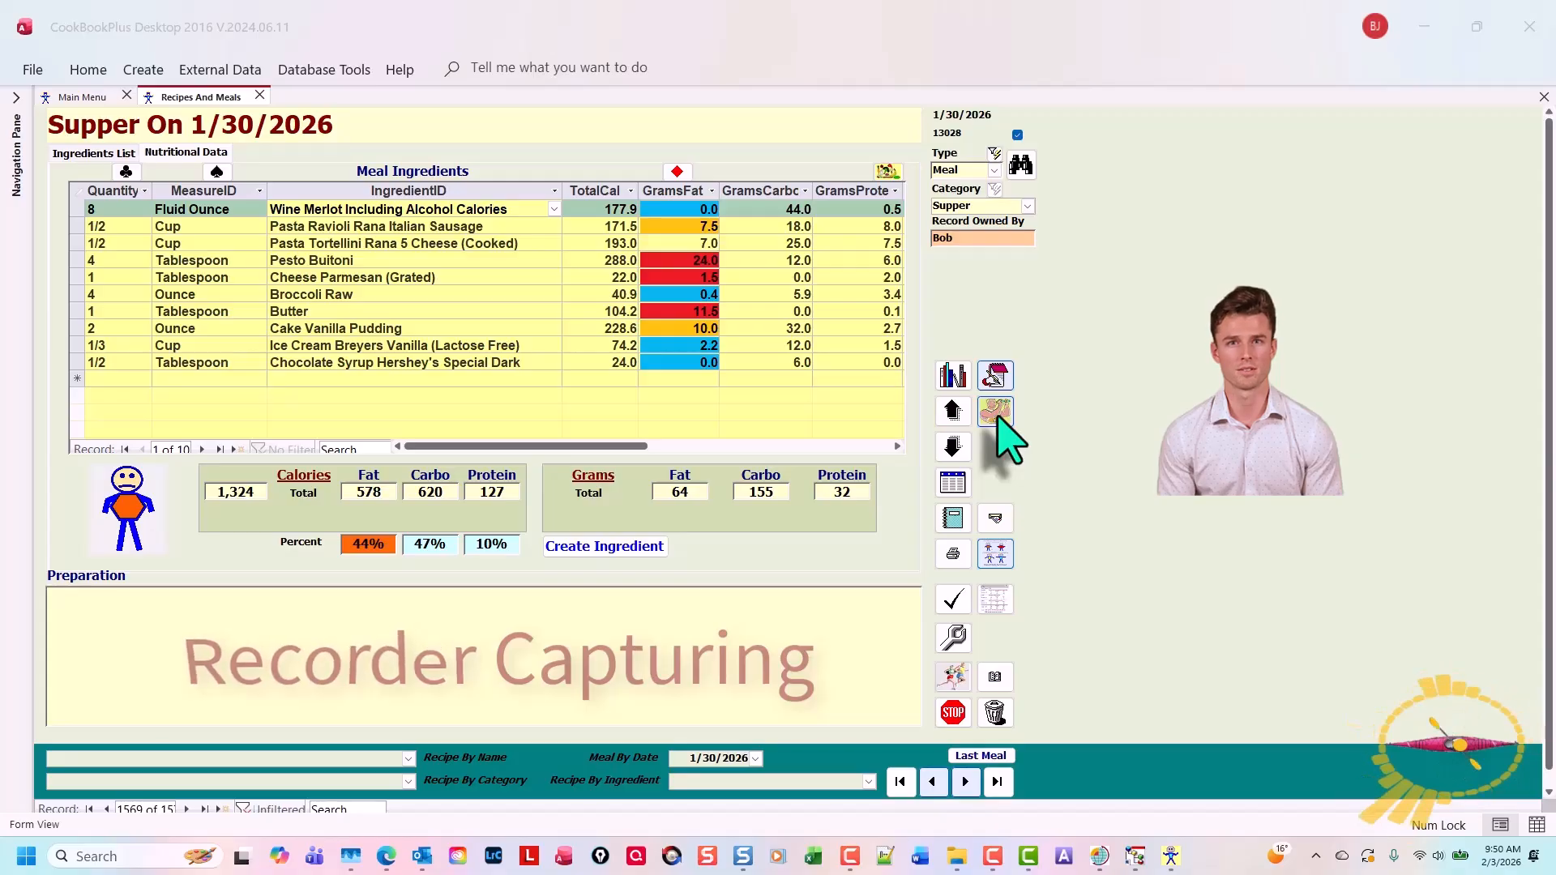
pyautogui.click(997, 412)
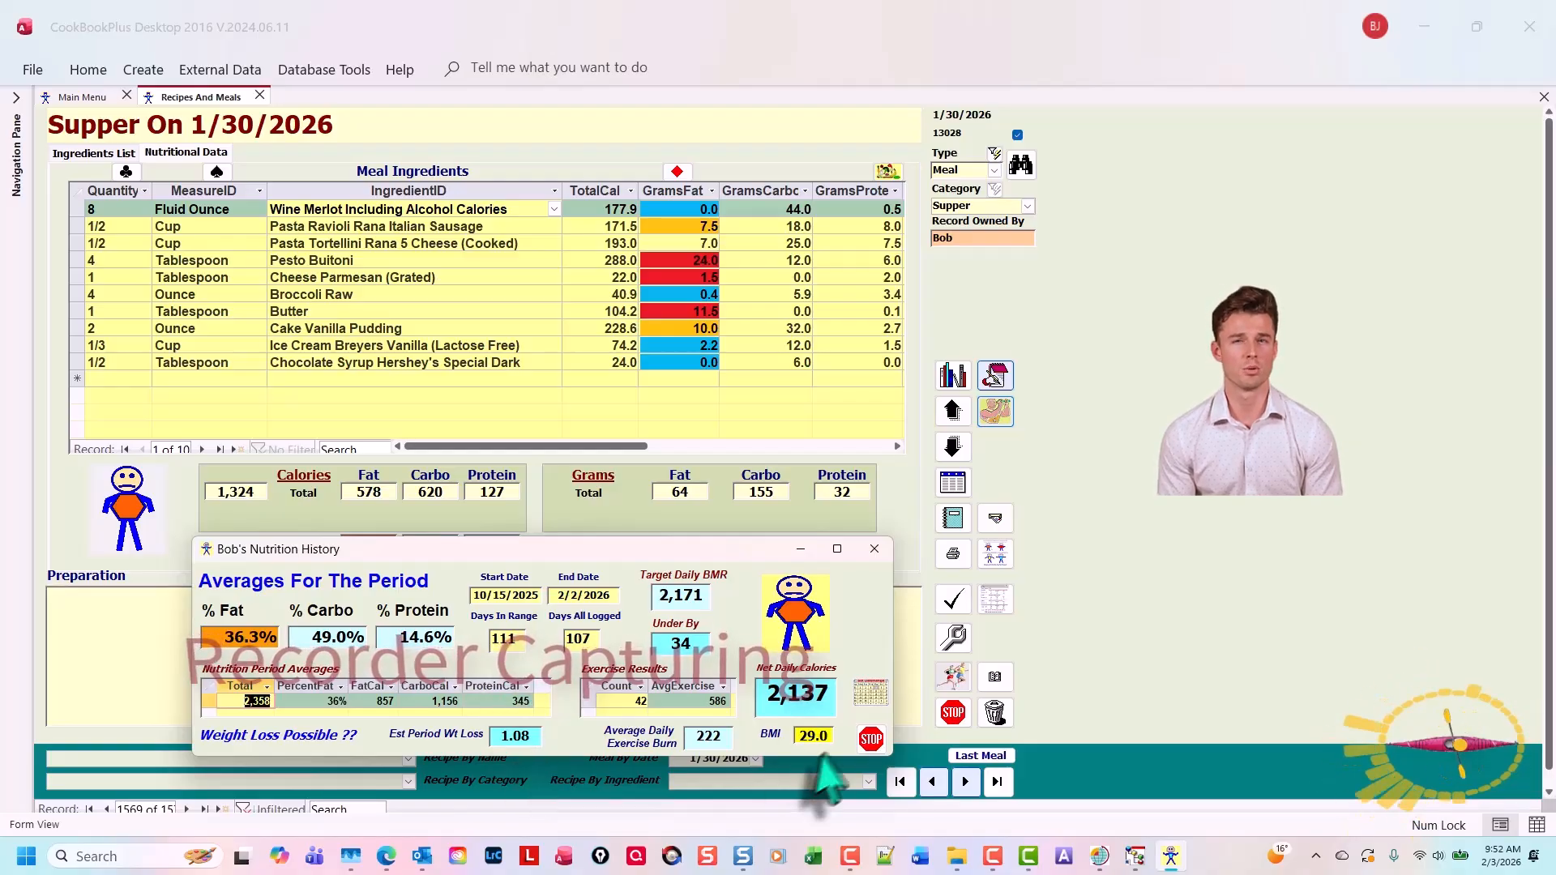
pyautogui.click(871, 738)
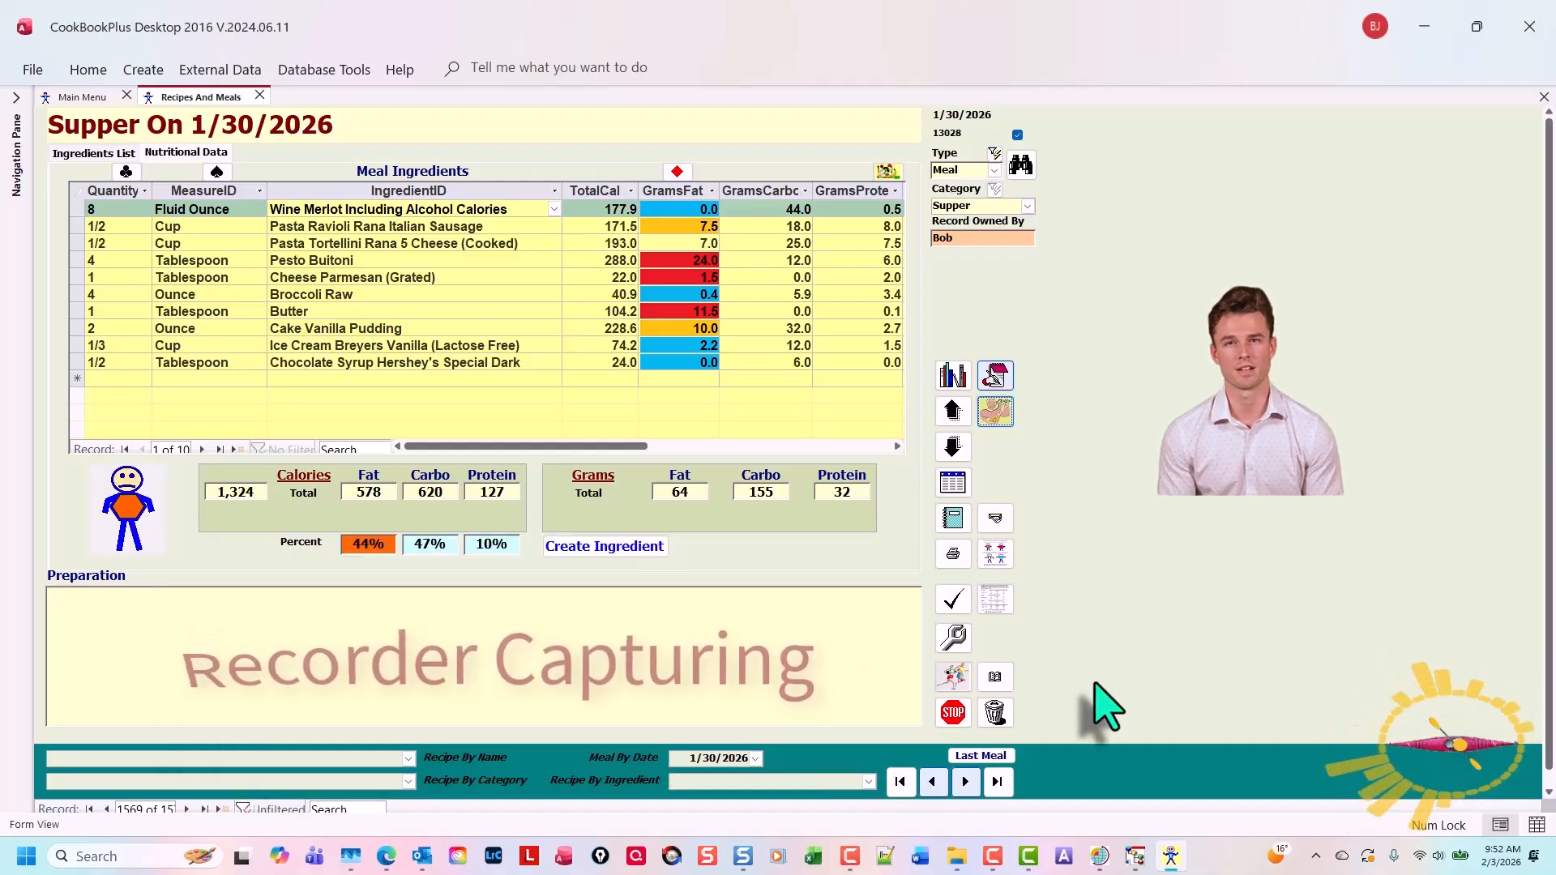
# Stop the recording, save it as 05, and open it in Camtasia for editing
pyautogui.press('F10')
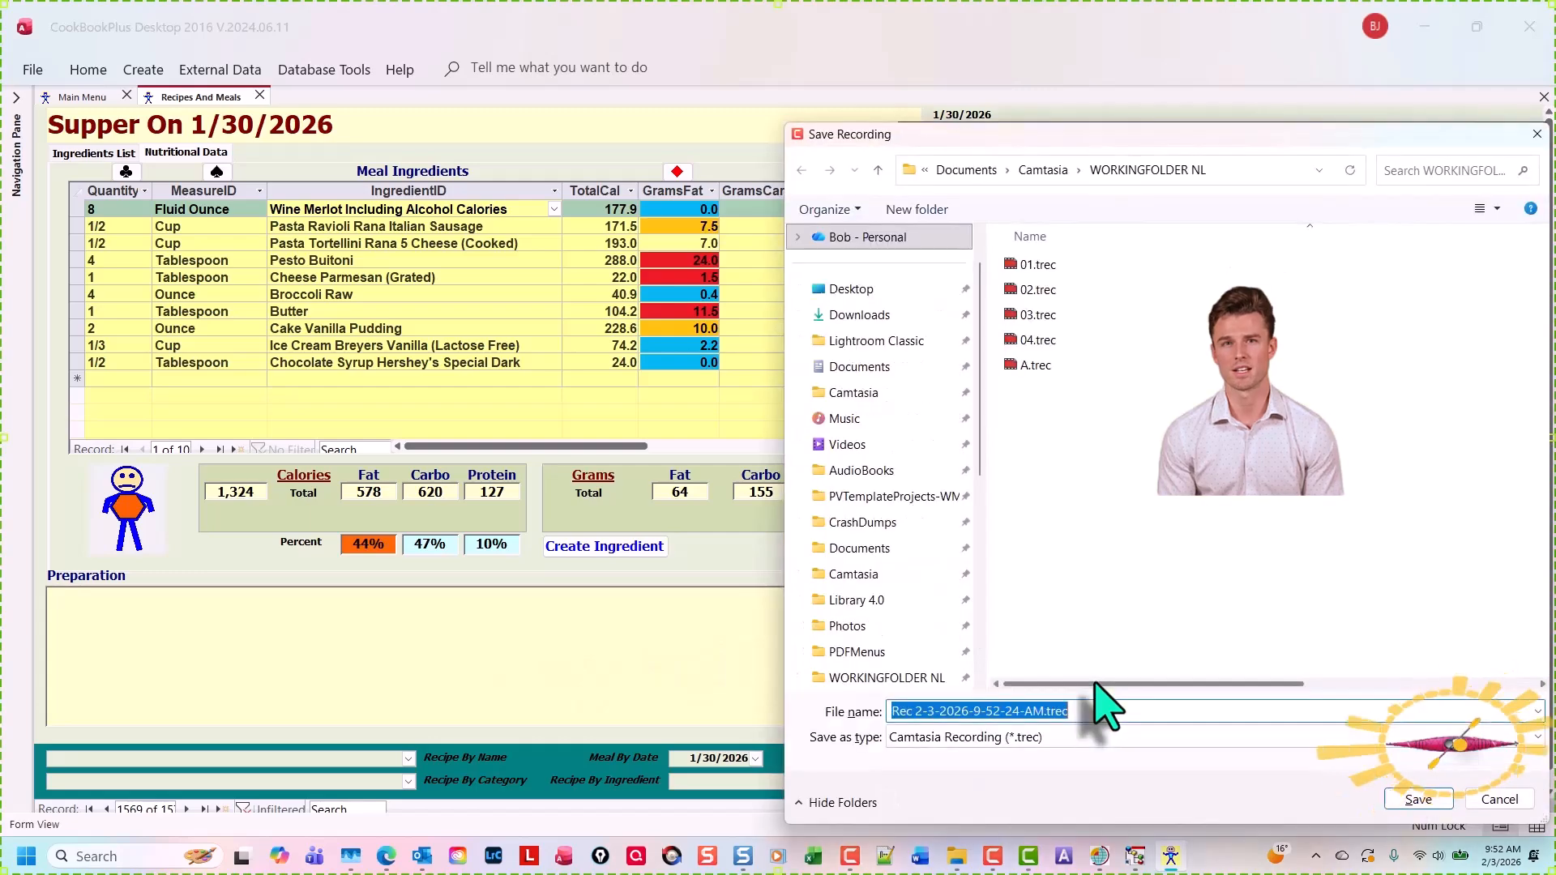
pyautogui.write('05')
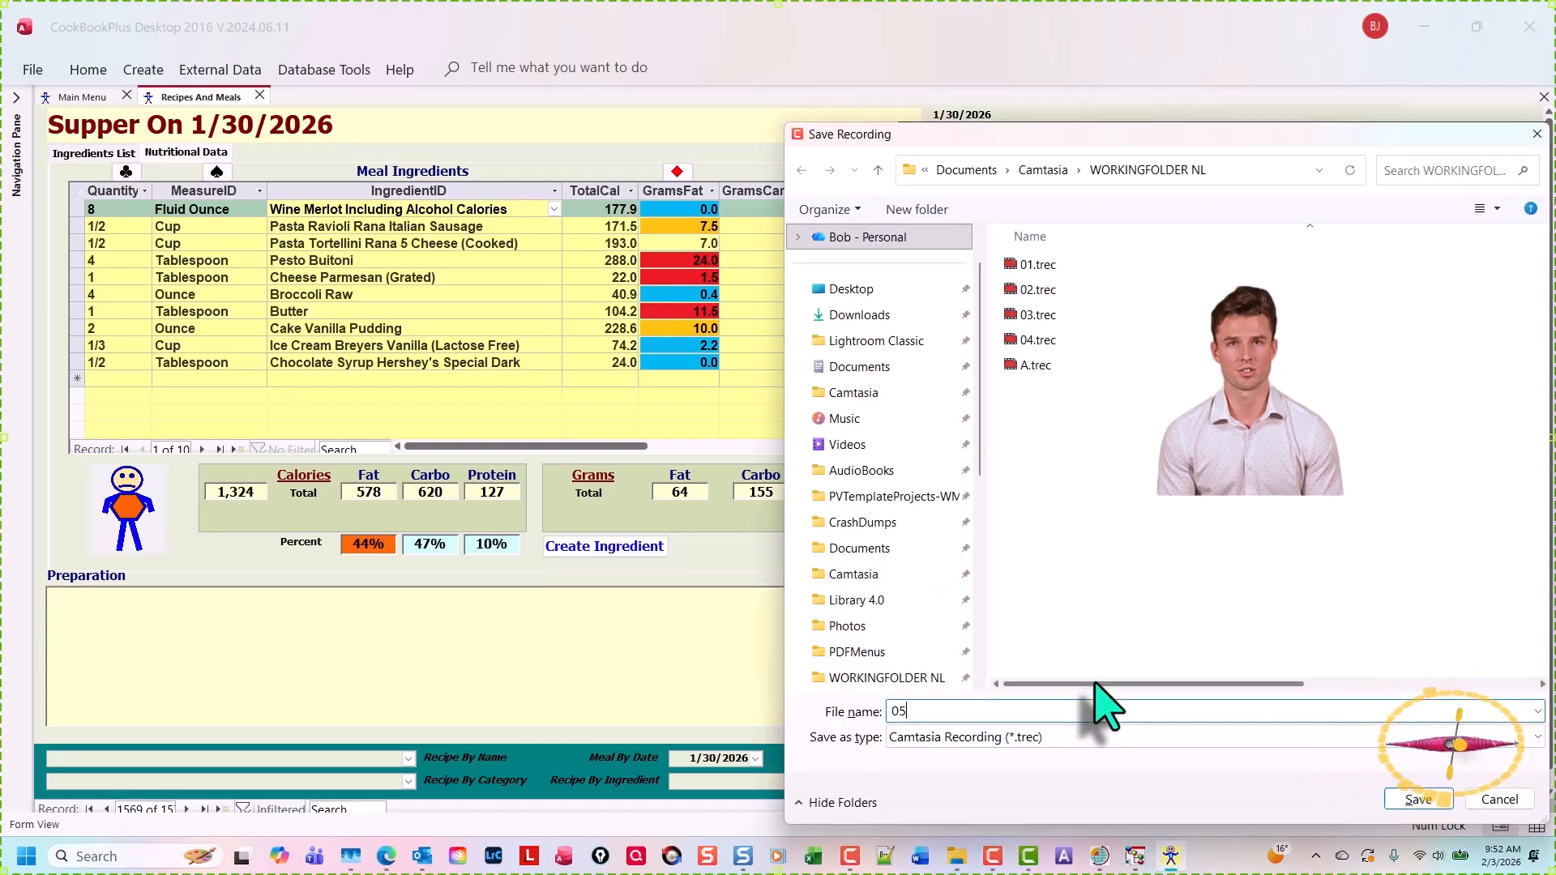
pyautogui.press('Return')
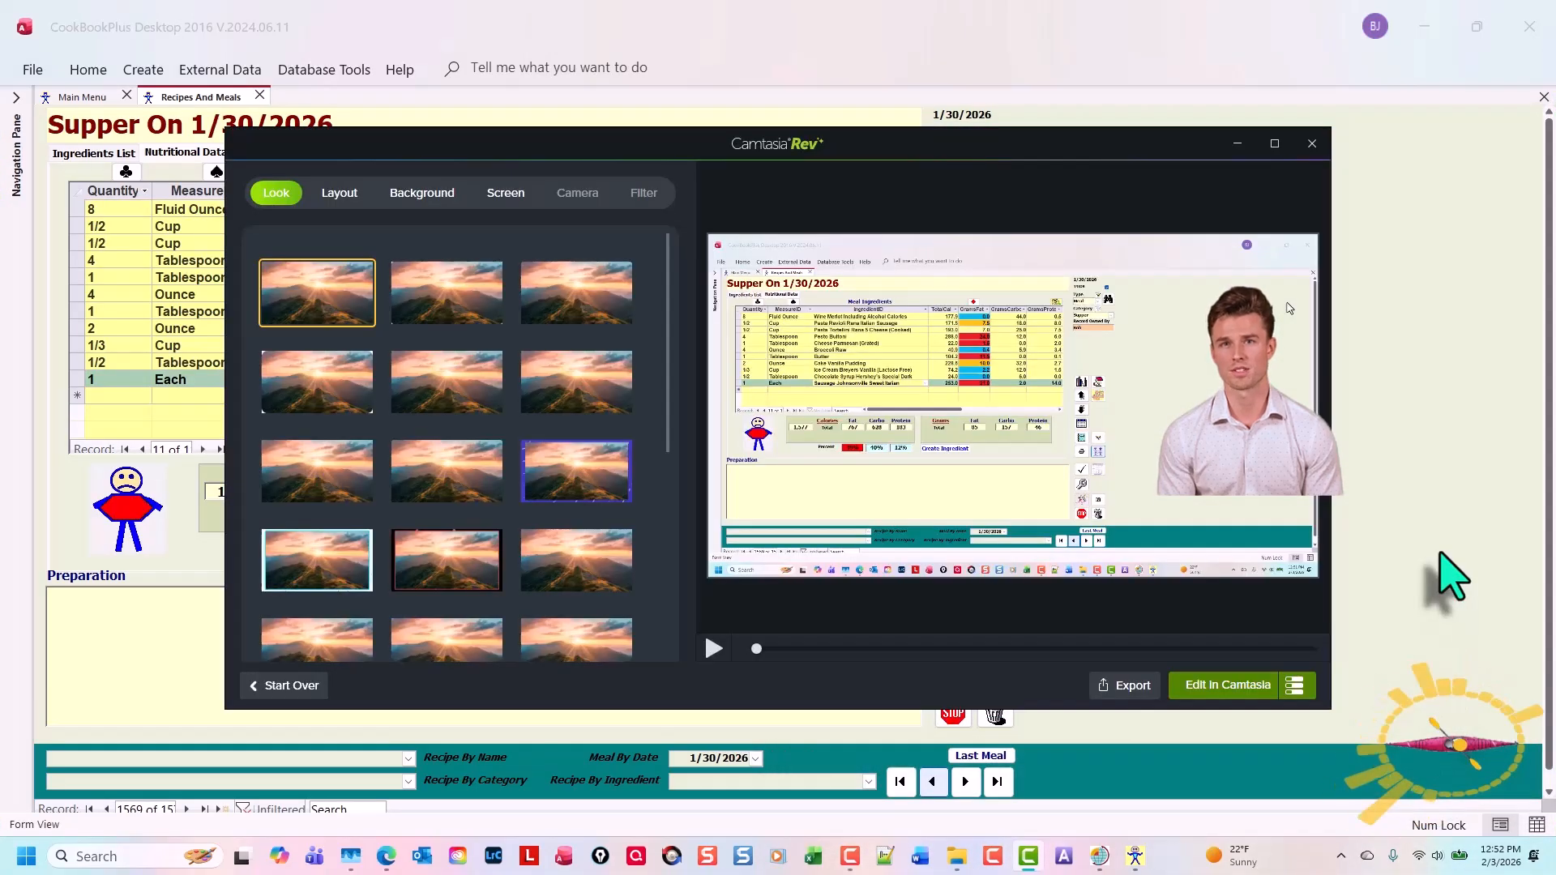
pyautogui.click(1252, 686)
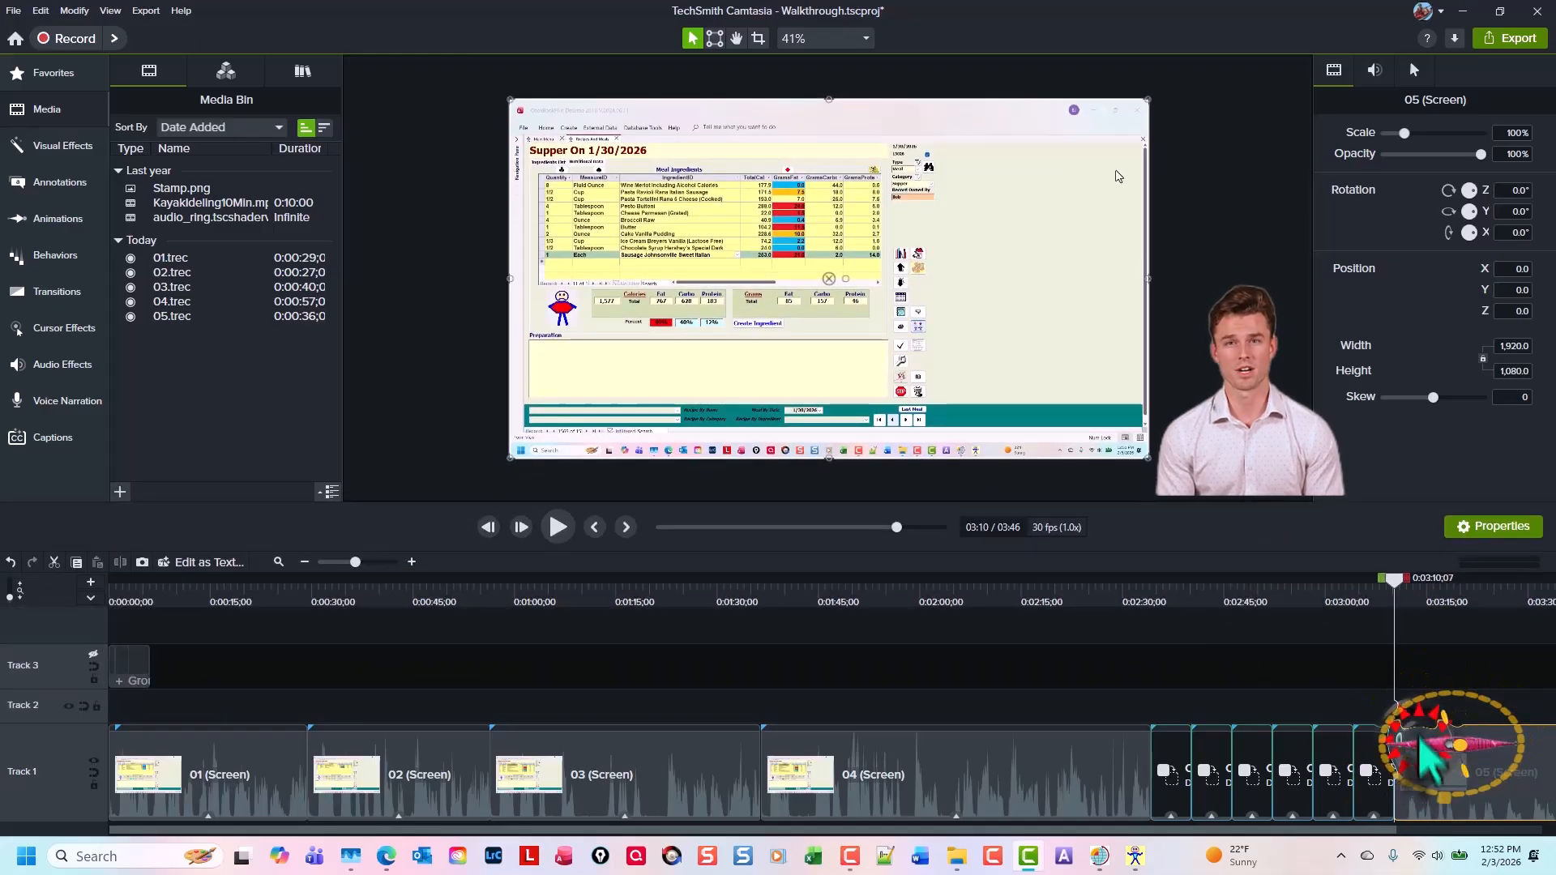
# Ripple-replace the next placeholder with the 05 recording and delete all remaining placeholders on Track 1
pyautogui.moveTo(1420, 736); pyautogui.dragTo(1171, 754)
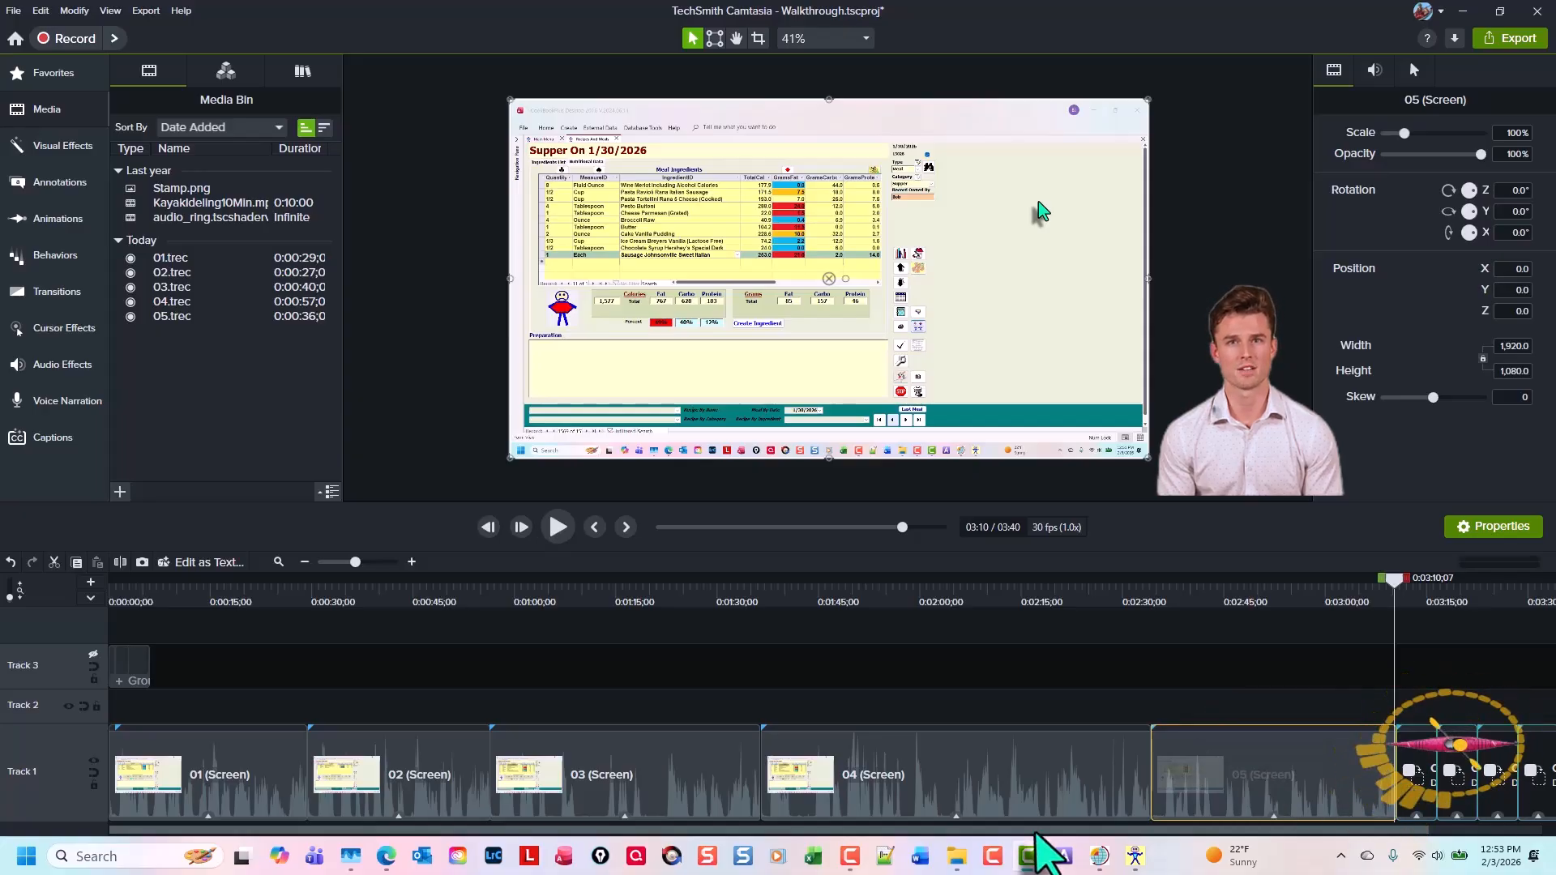
pyautogui.moveTo(1033, 830); pyautogui.dragTo(1265, 830)
pyautogui.rightClick(1266, 829)
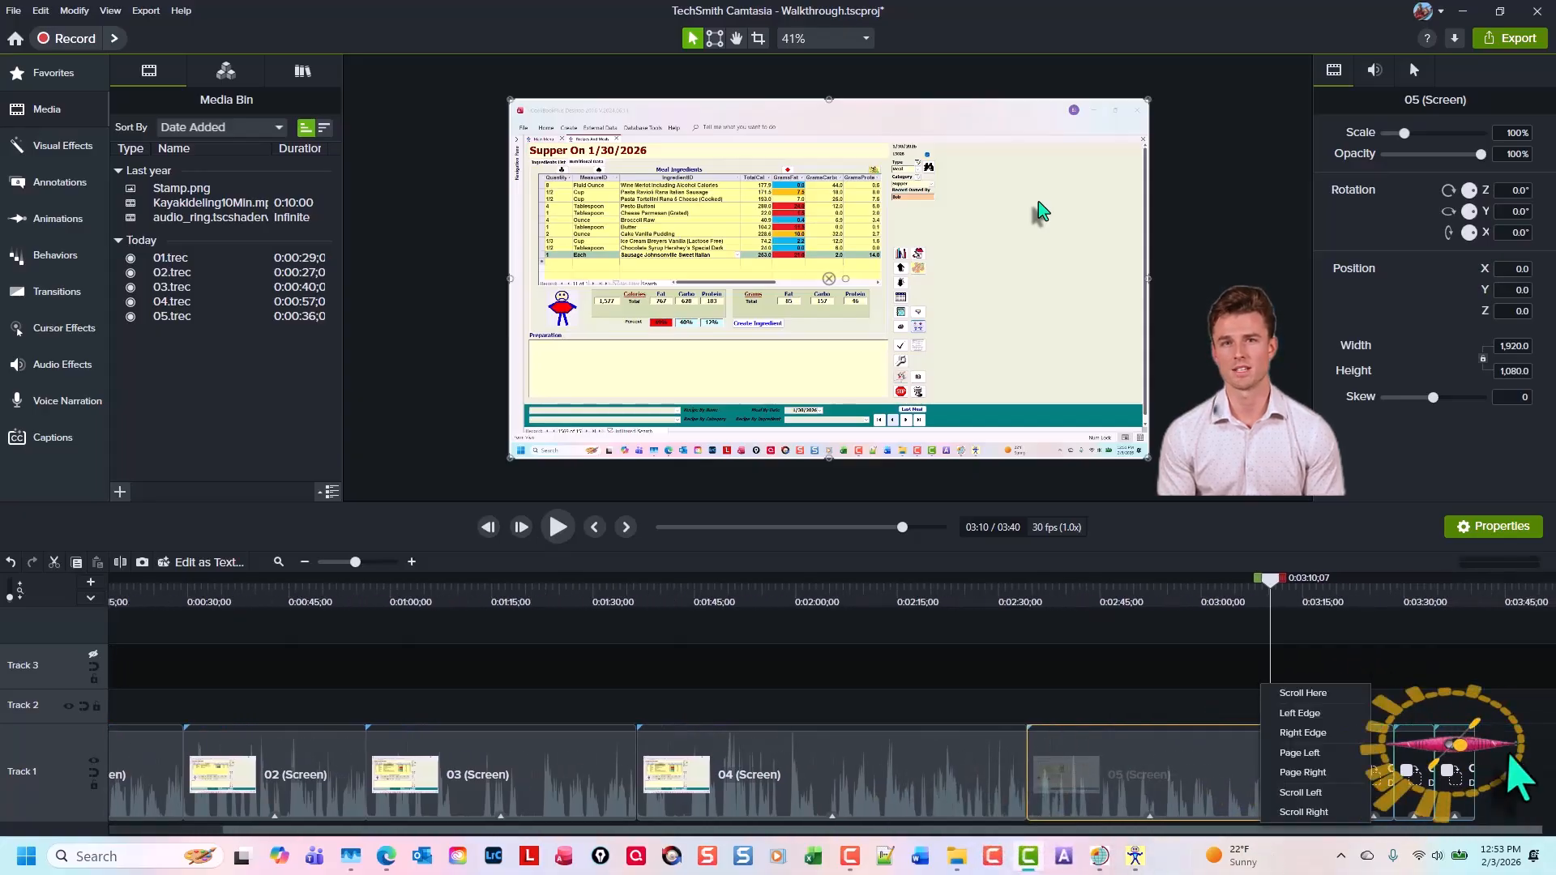
pyautogui.click(1505, 752)
pyautogui.moveTo(1504, 752); pyautogui.dragTo(1291, 756)
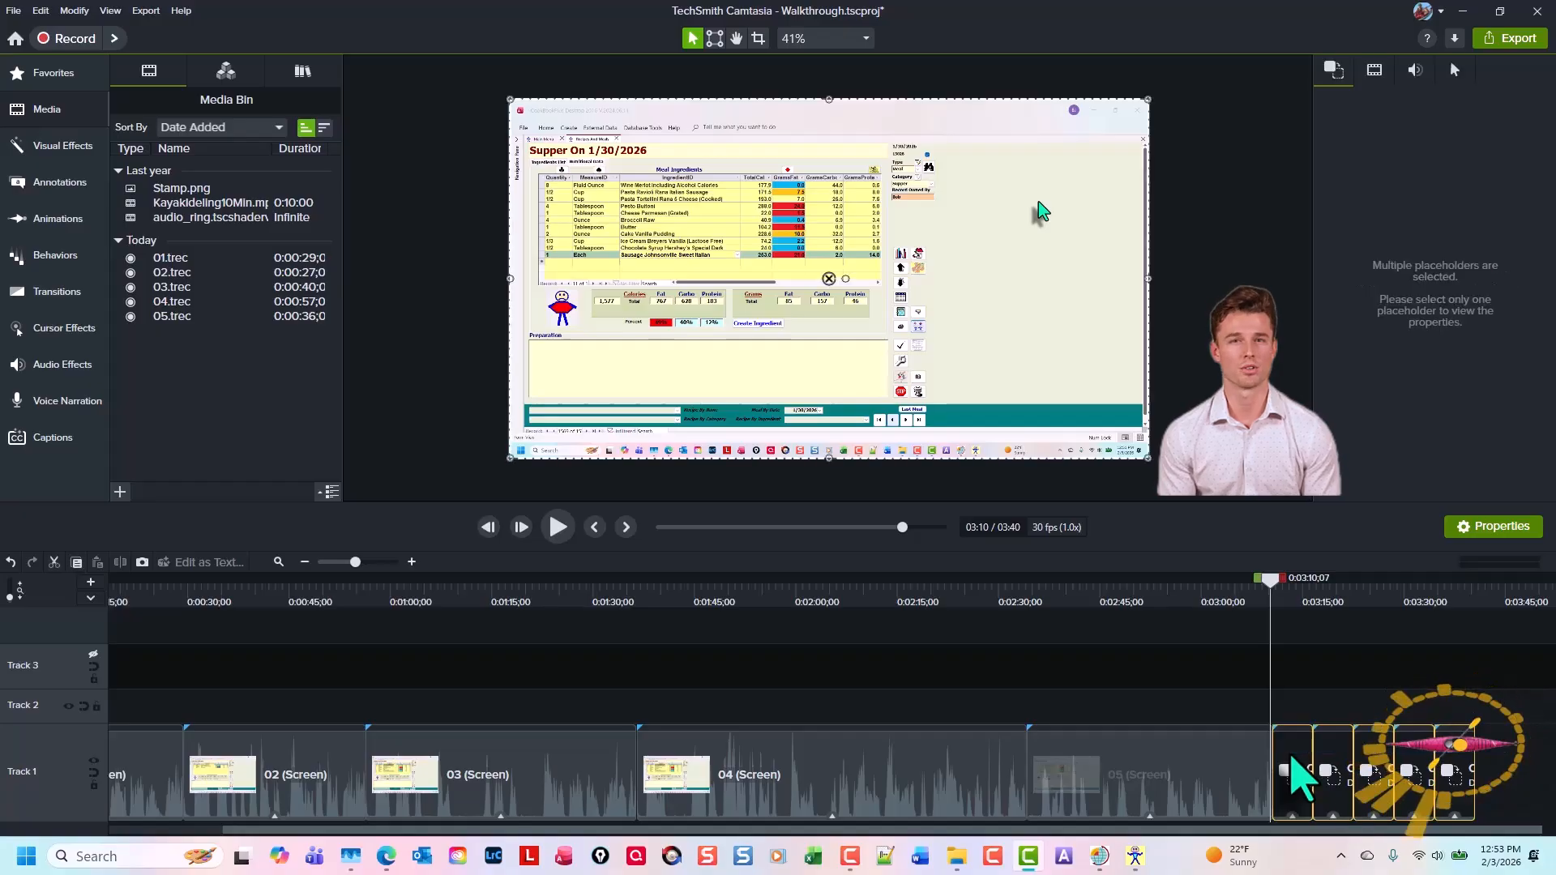
pyautogui.press('Delete')
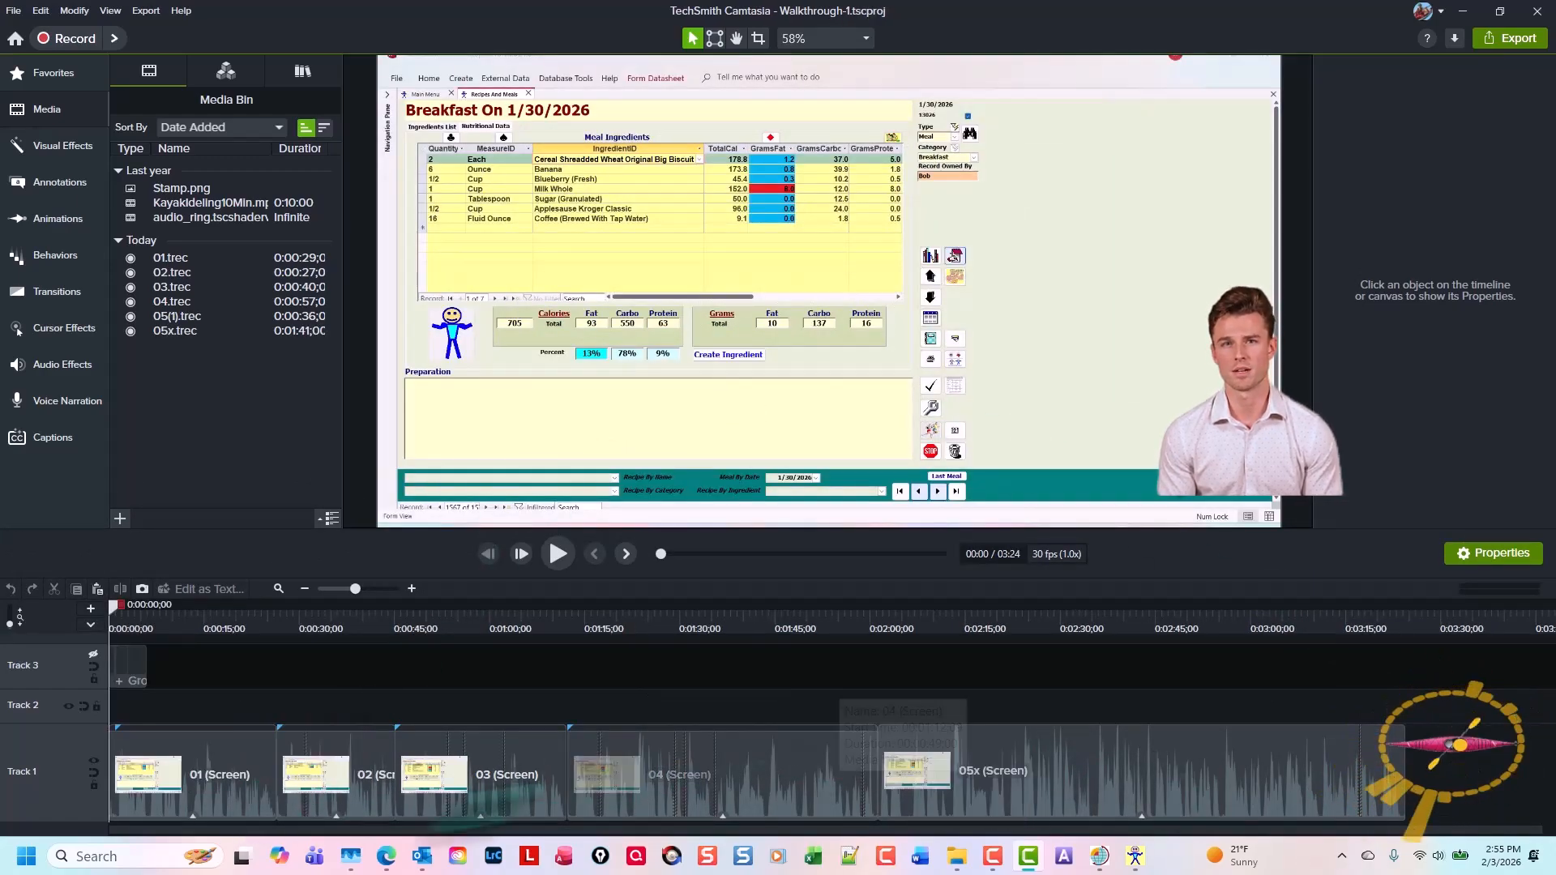
# Select the 01 clip and open its audio in Audiate for transcript-based editing
pyautogui.click(172, 770)
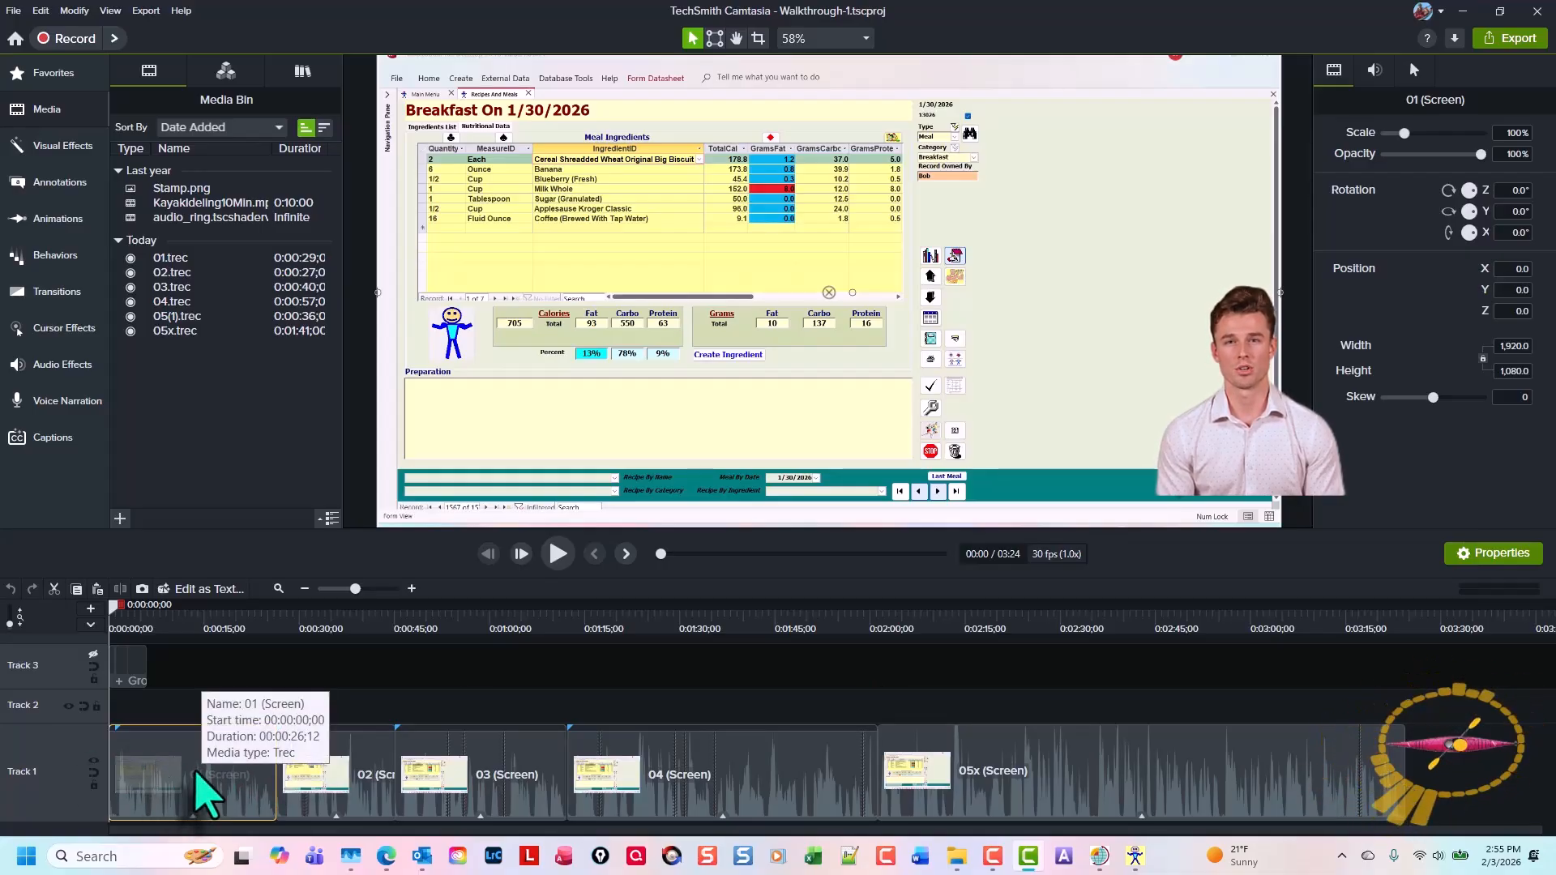
pyautogui.click(1373, 70)
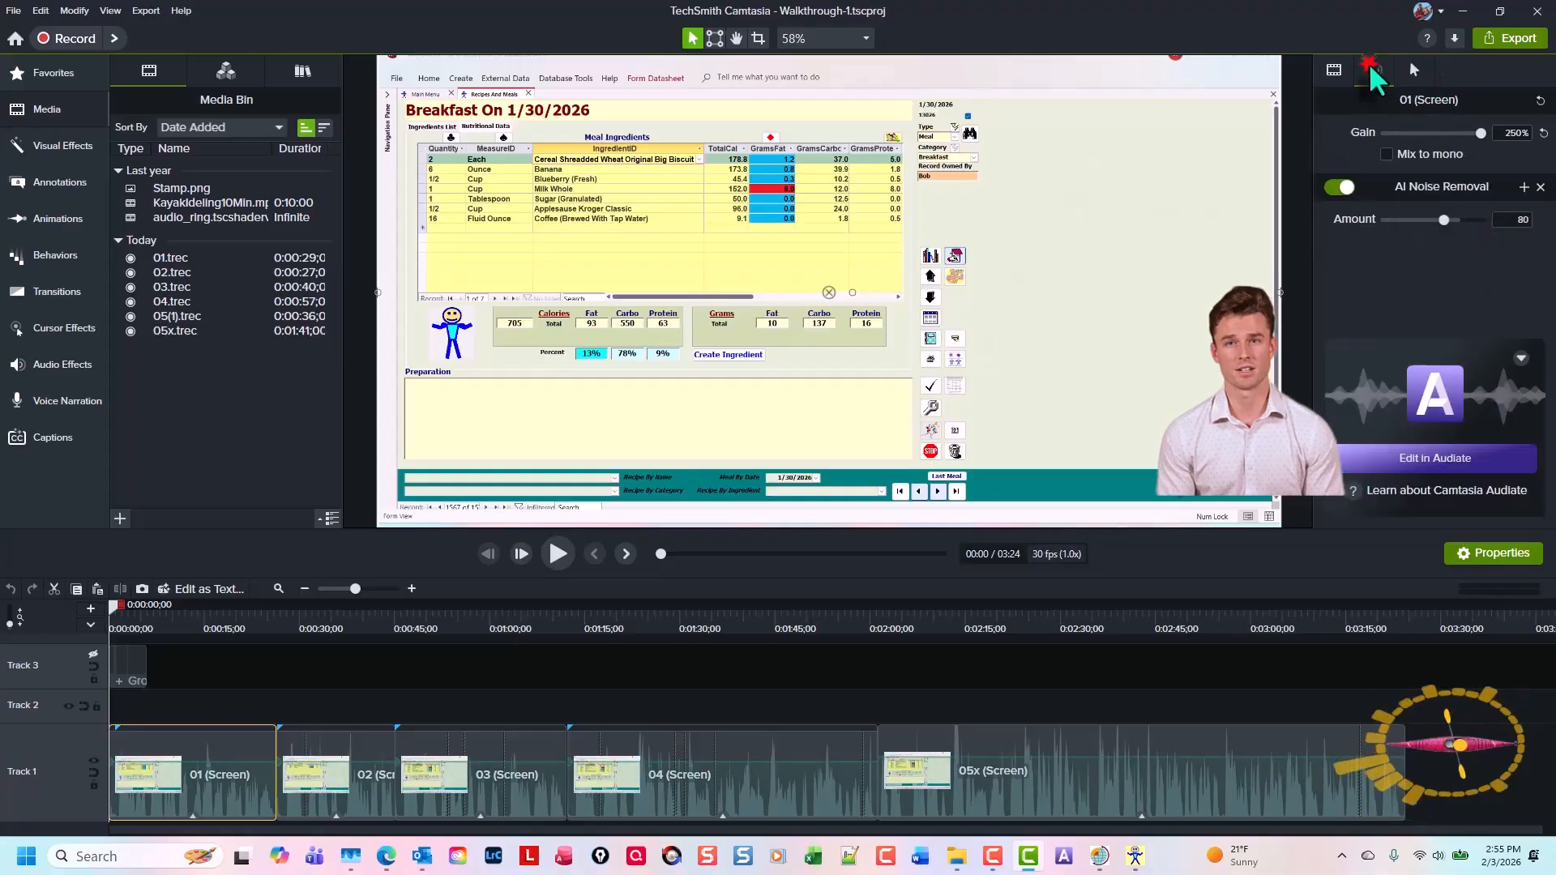
pyautogui.click(188, 285)
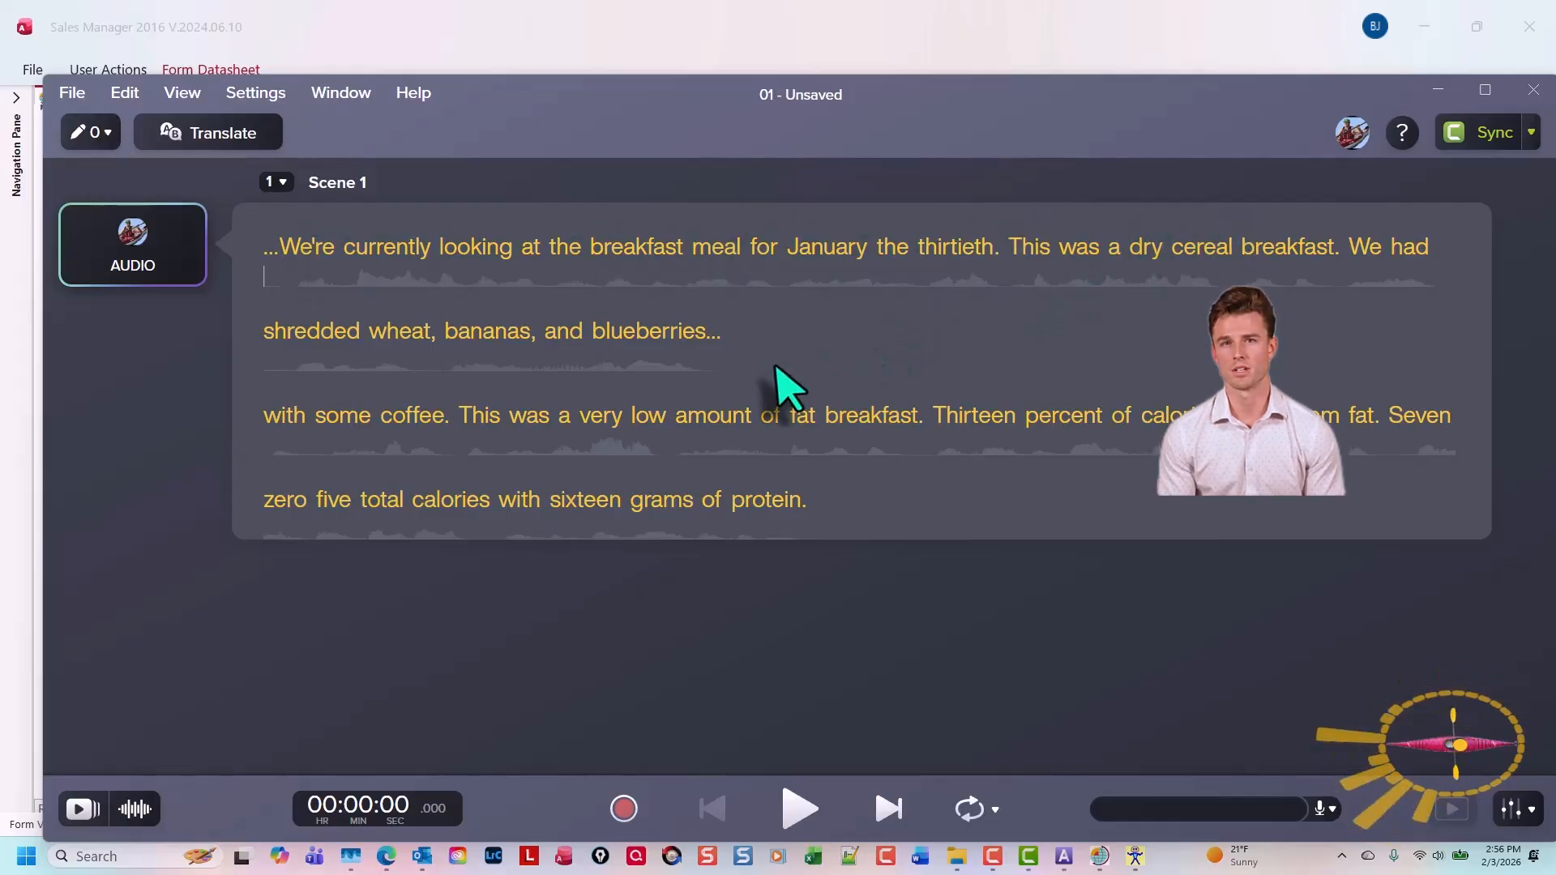
# Delete the pause marker after "blueberries" in the transcript
pyautogui.click(709, 333)
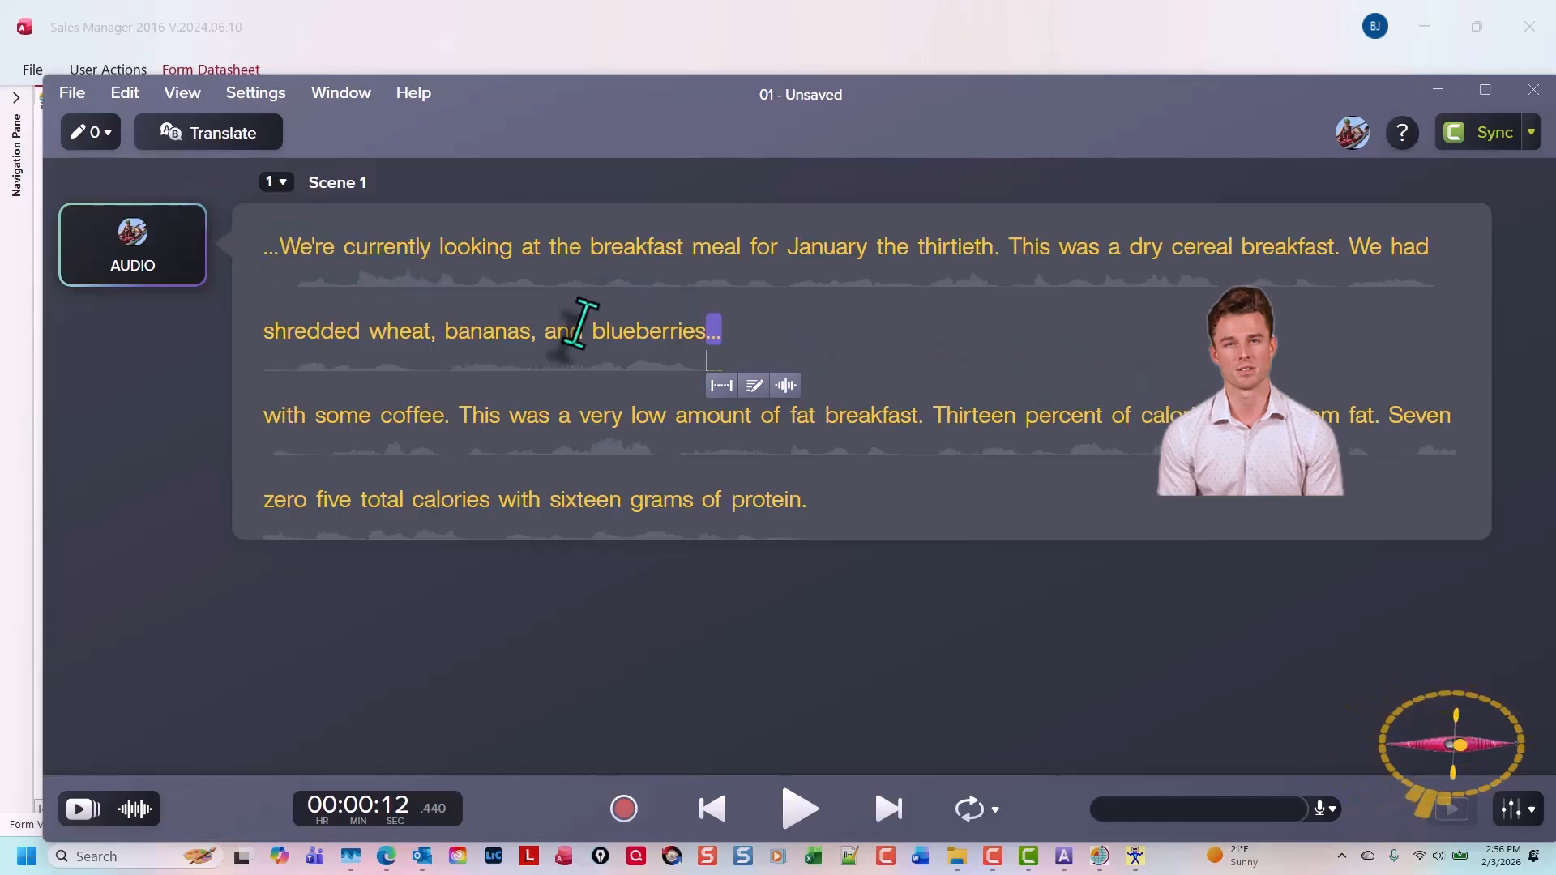
pyautogui.press('Delete')
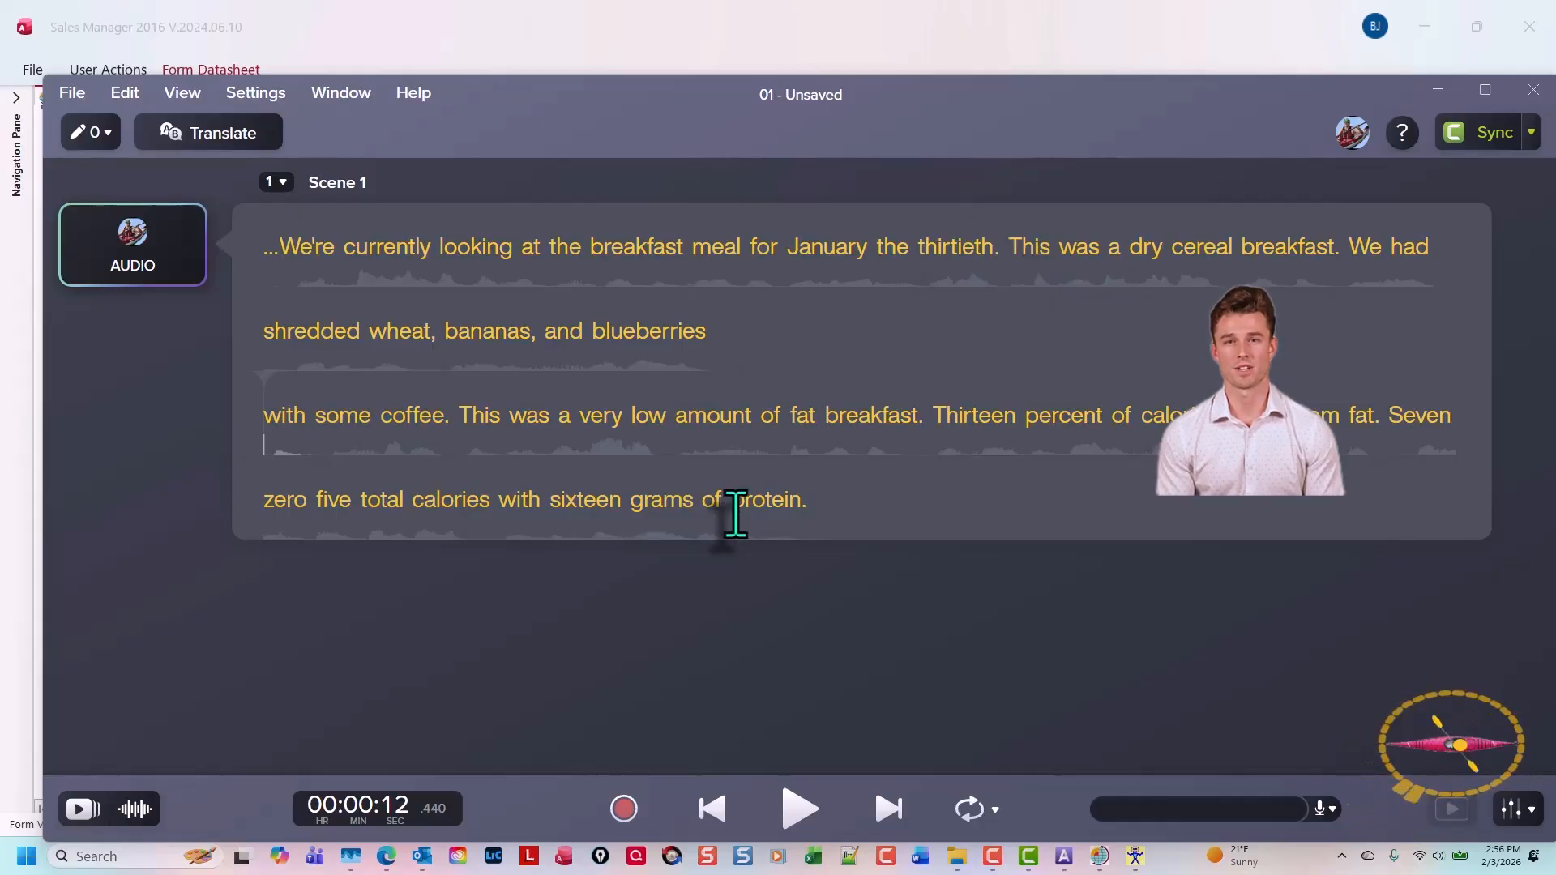
# Generate AI audio for the script with a selected voice
pyautogui.click(150, 267)
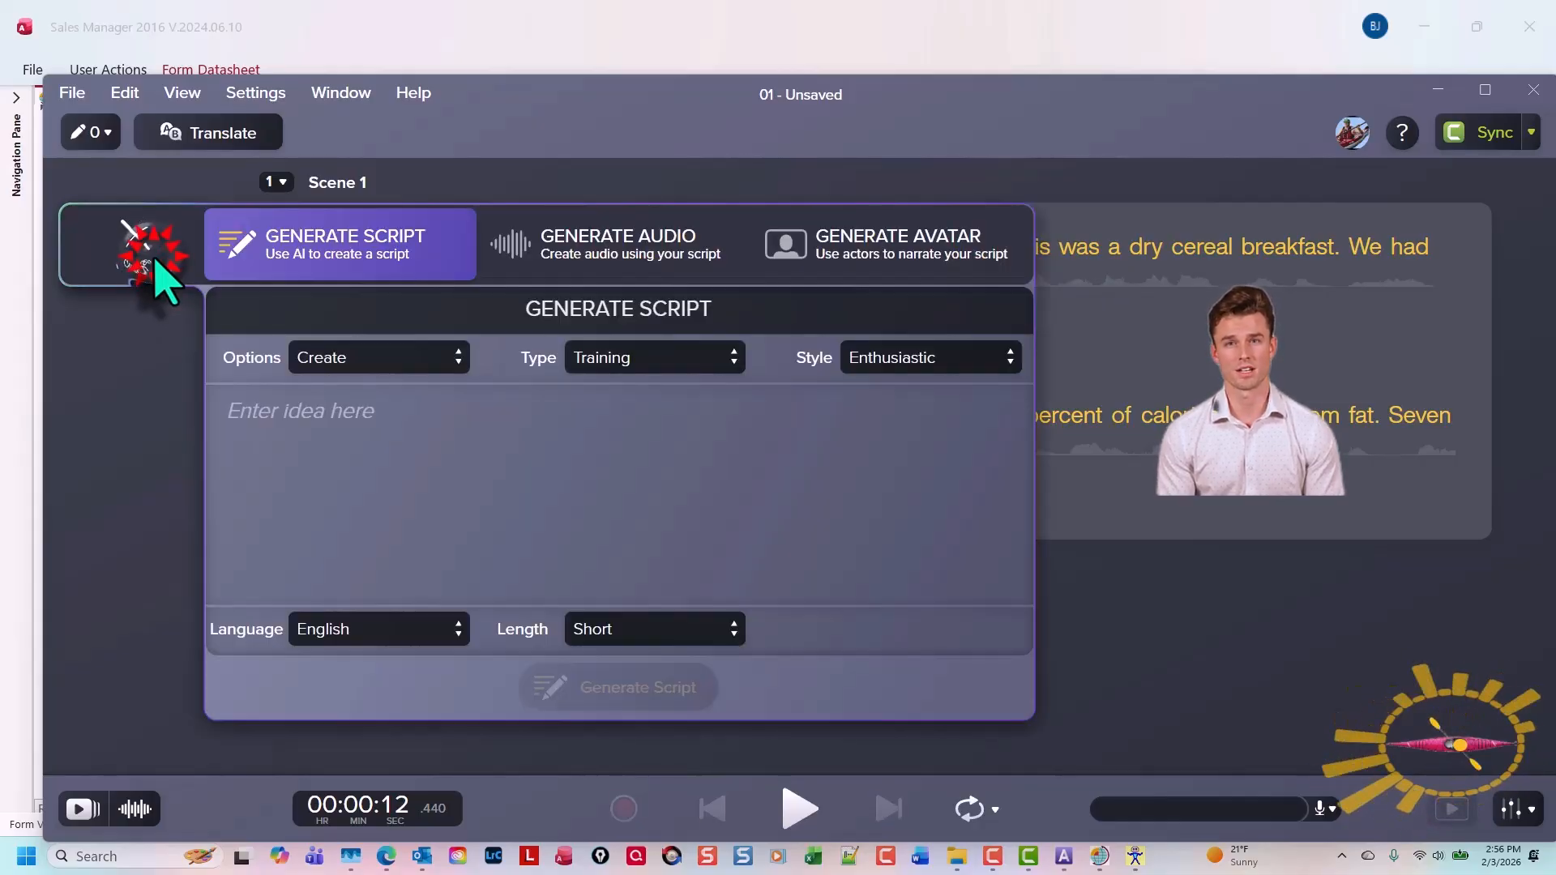
pyautogui.click(598, 258)
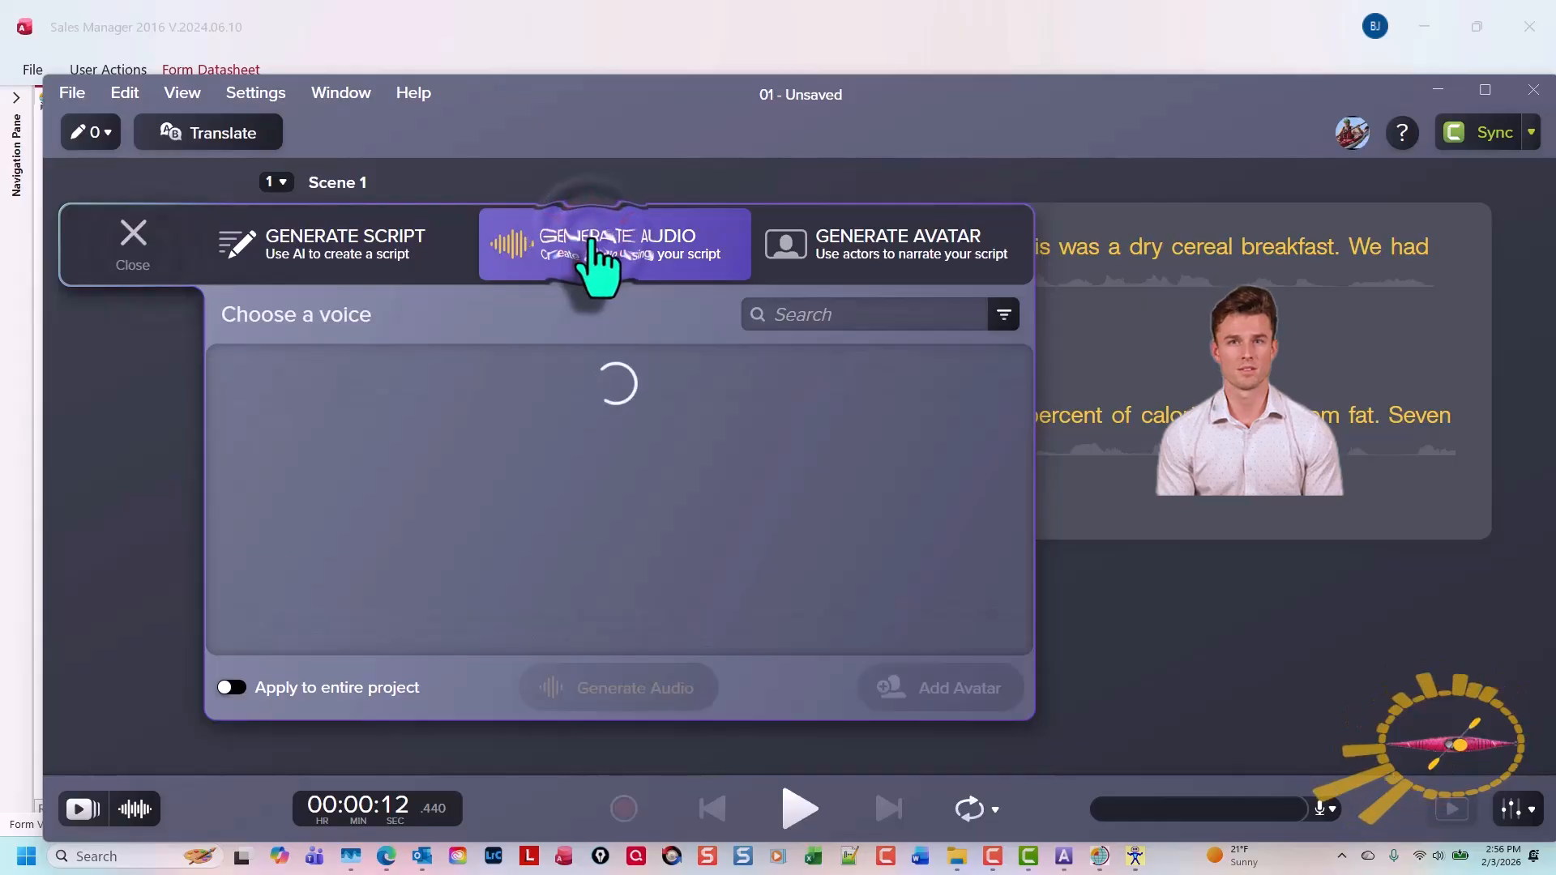
pyautogui.click(465, 620)
pyautogui.click(640, 697)
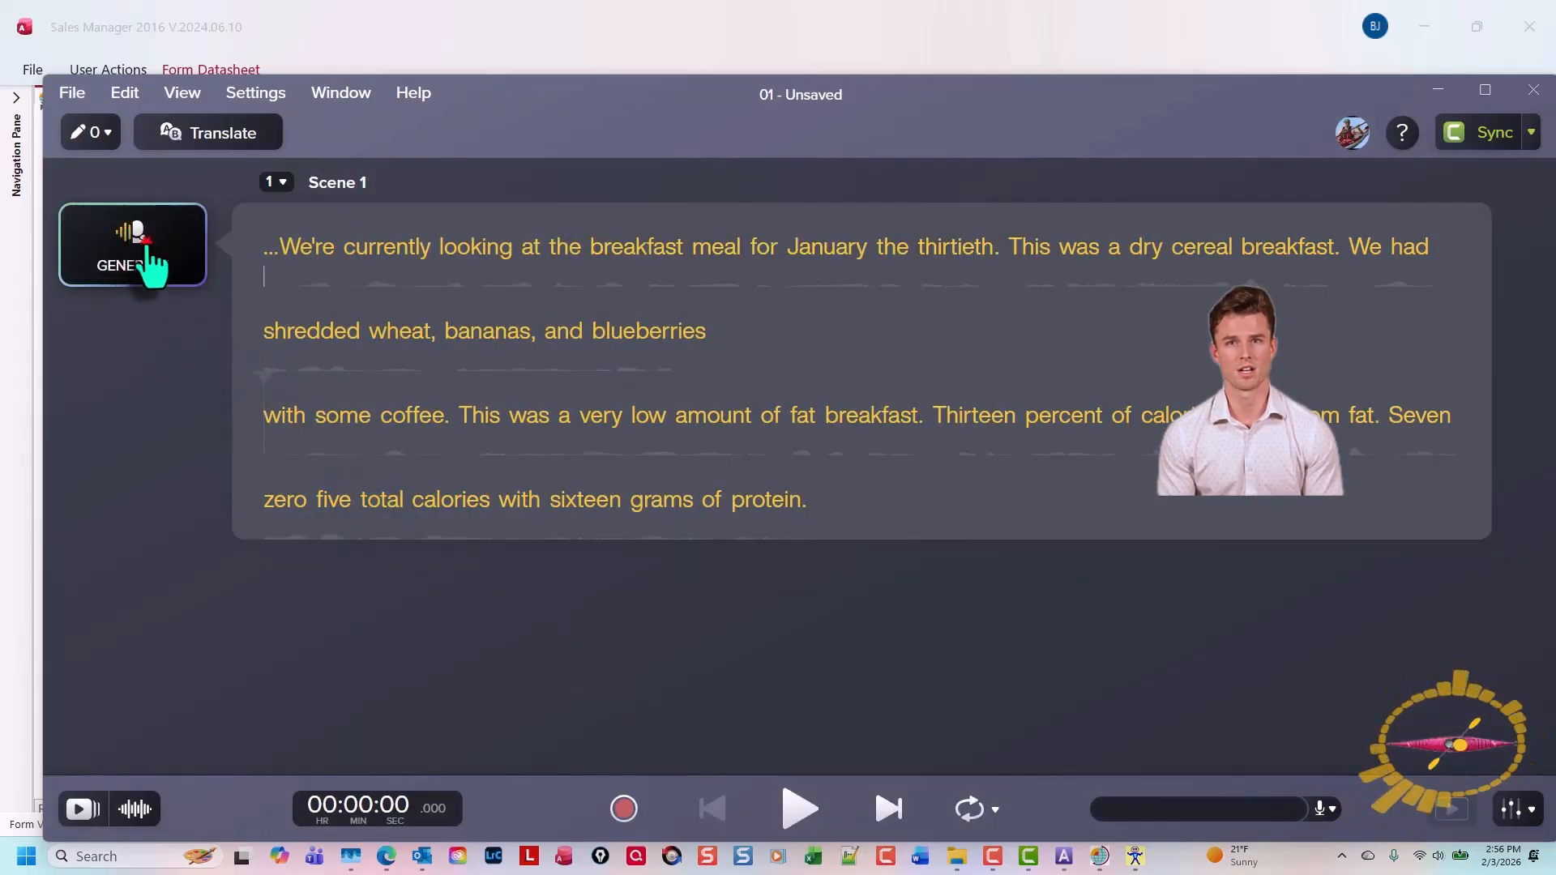
# Generate an AI avatar using the Anya presenter to narrate the script
pyautogui.click(145, 243)
pyautogui.click(896, 258)
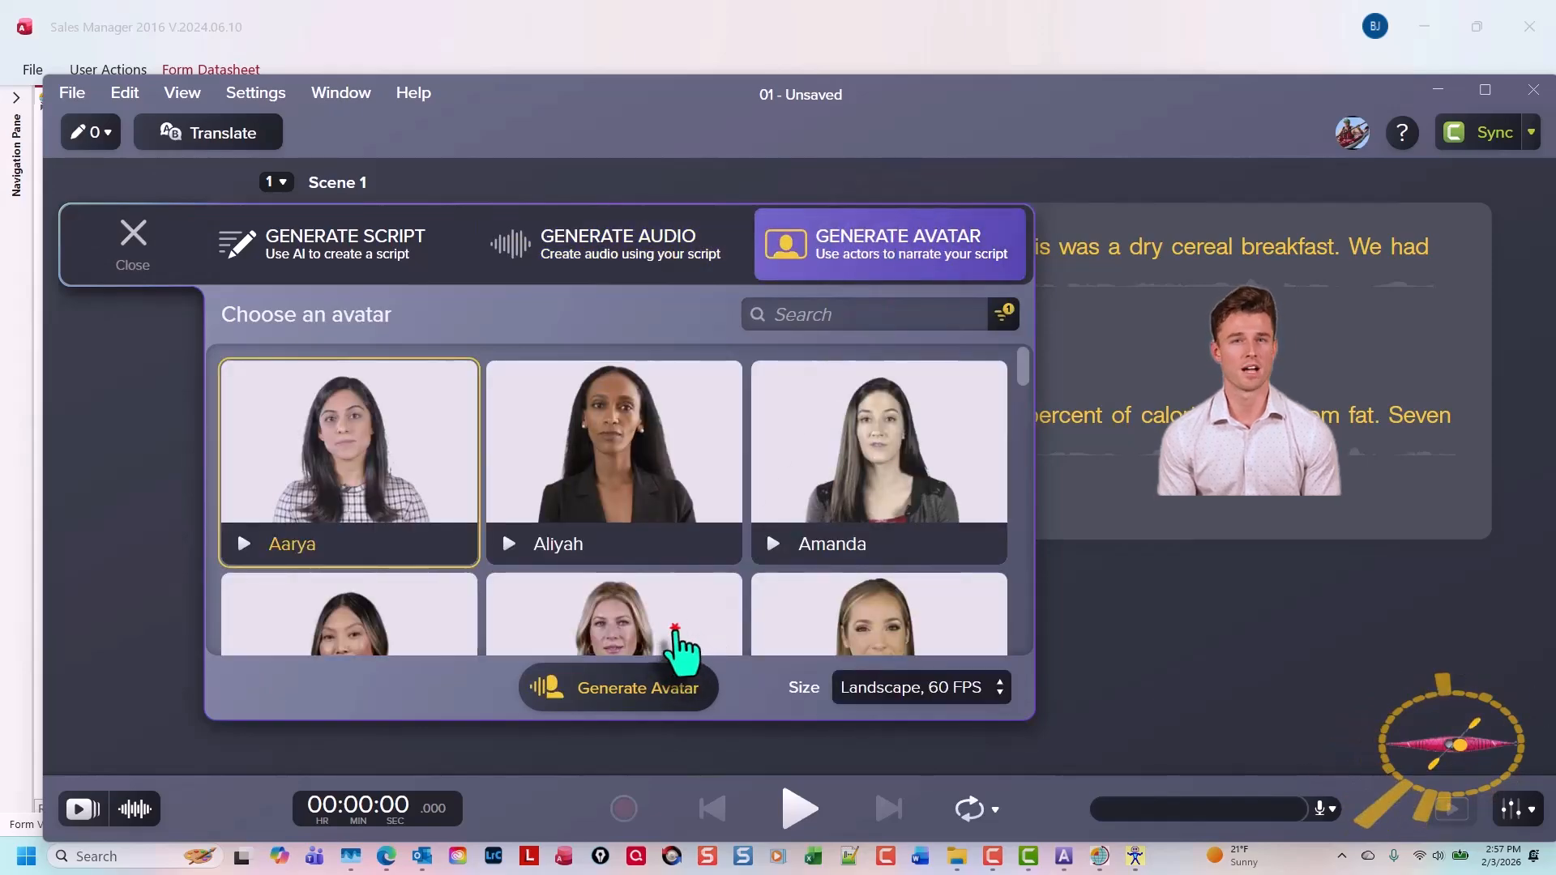
pyautogui.click(677, 632)
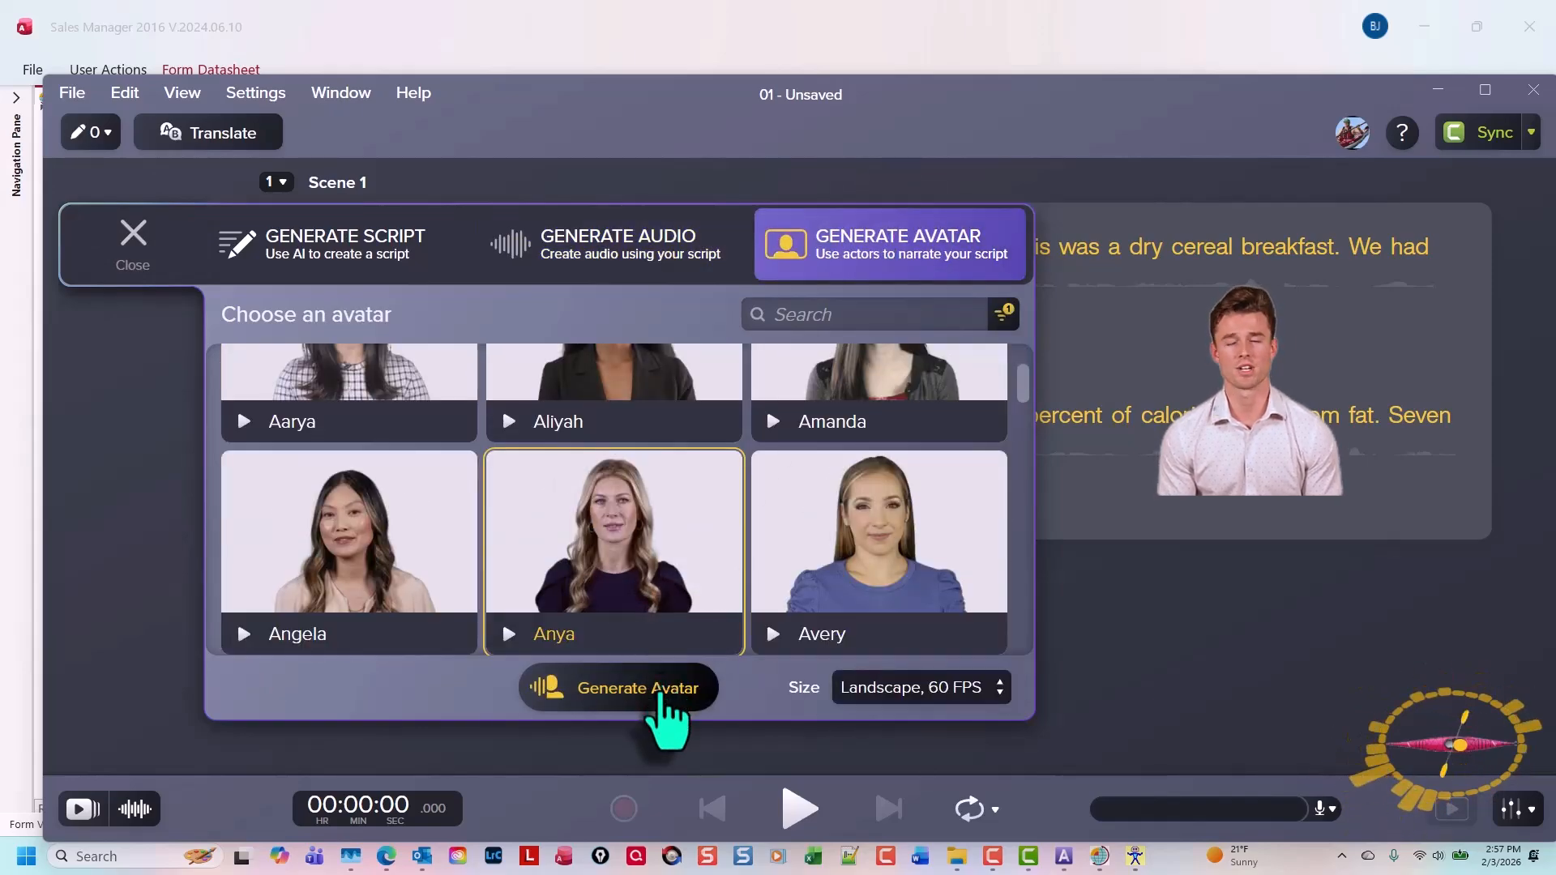
pyautogui.click(660, 689)
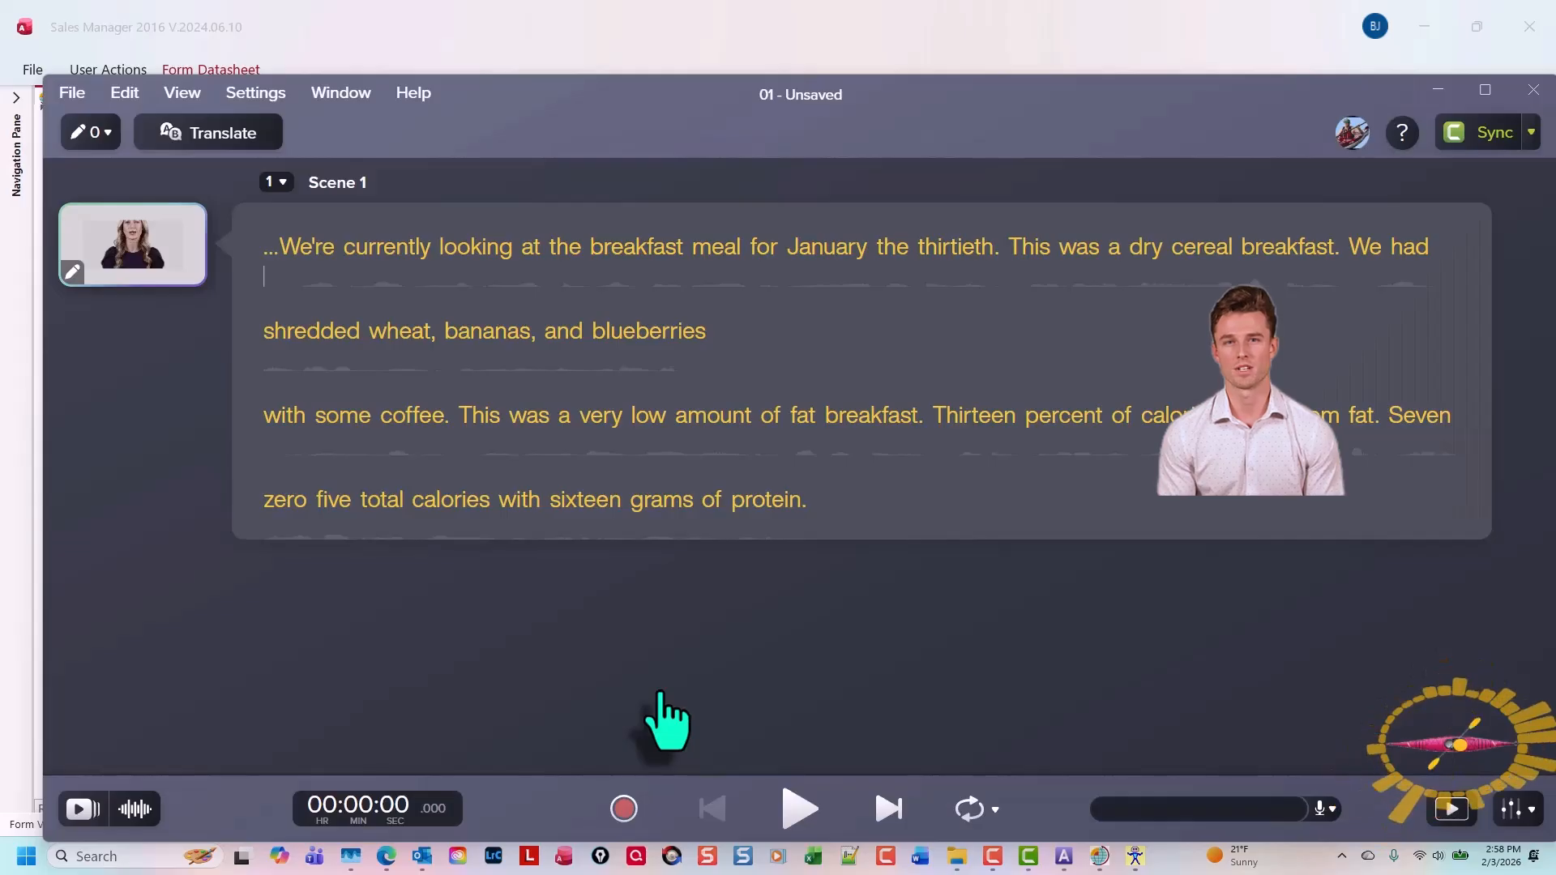
# Sync the Audiate project back to Camtasia, saving it as 1, and switch to Camtasia
pyautogui.click(1495, 134)
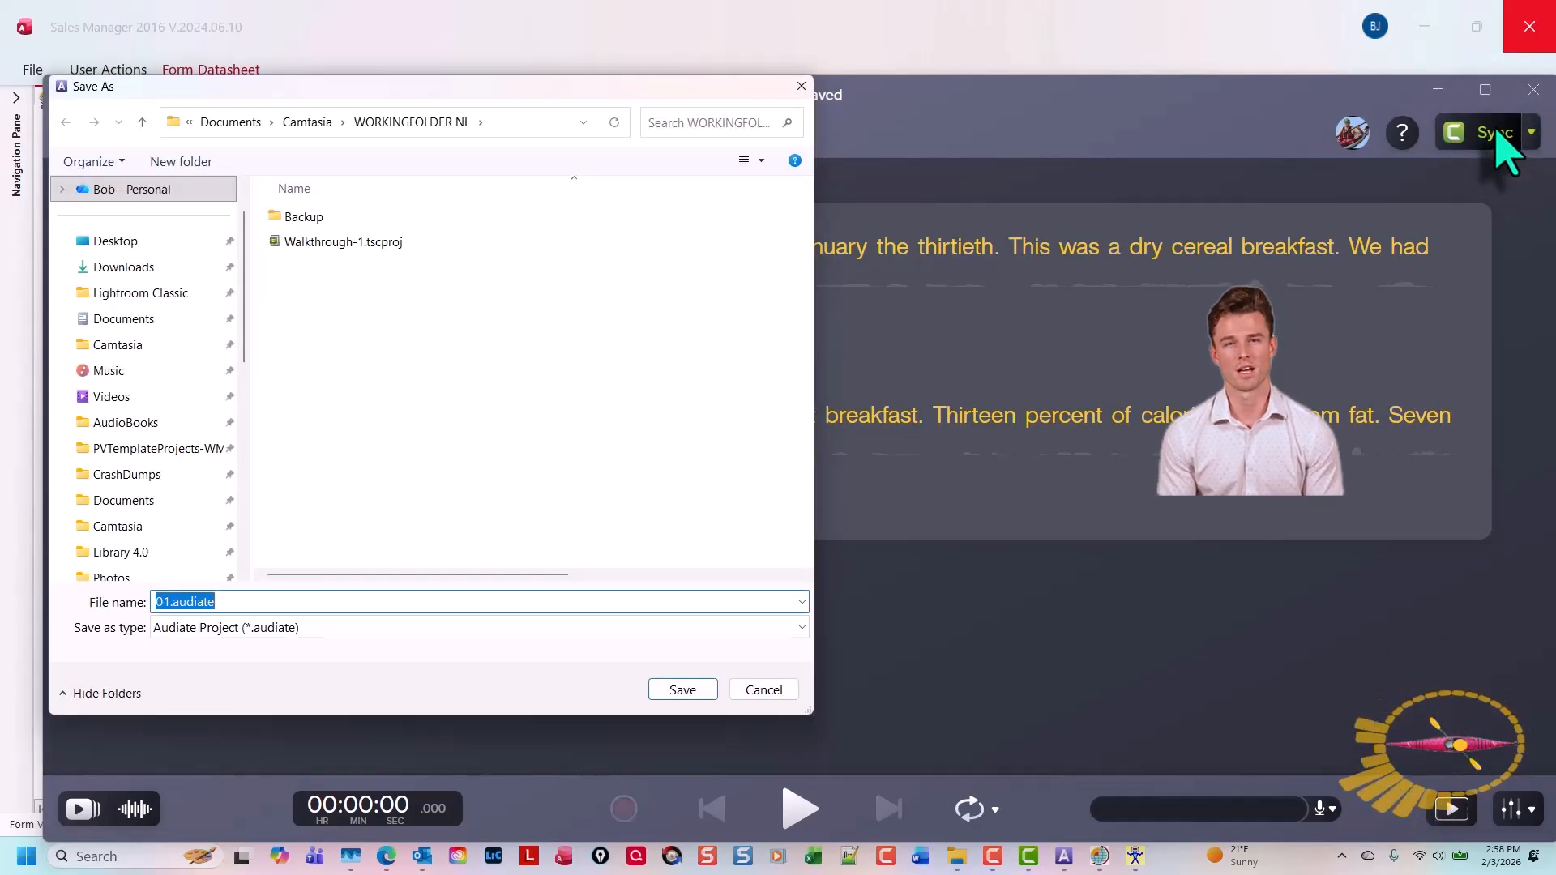
pyautogui.write('1')
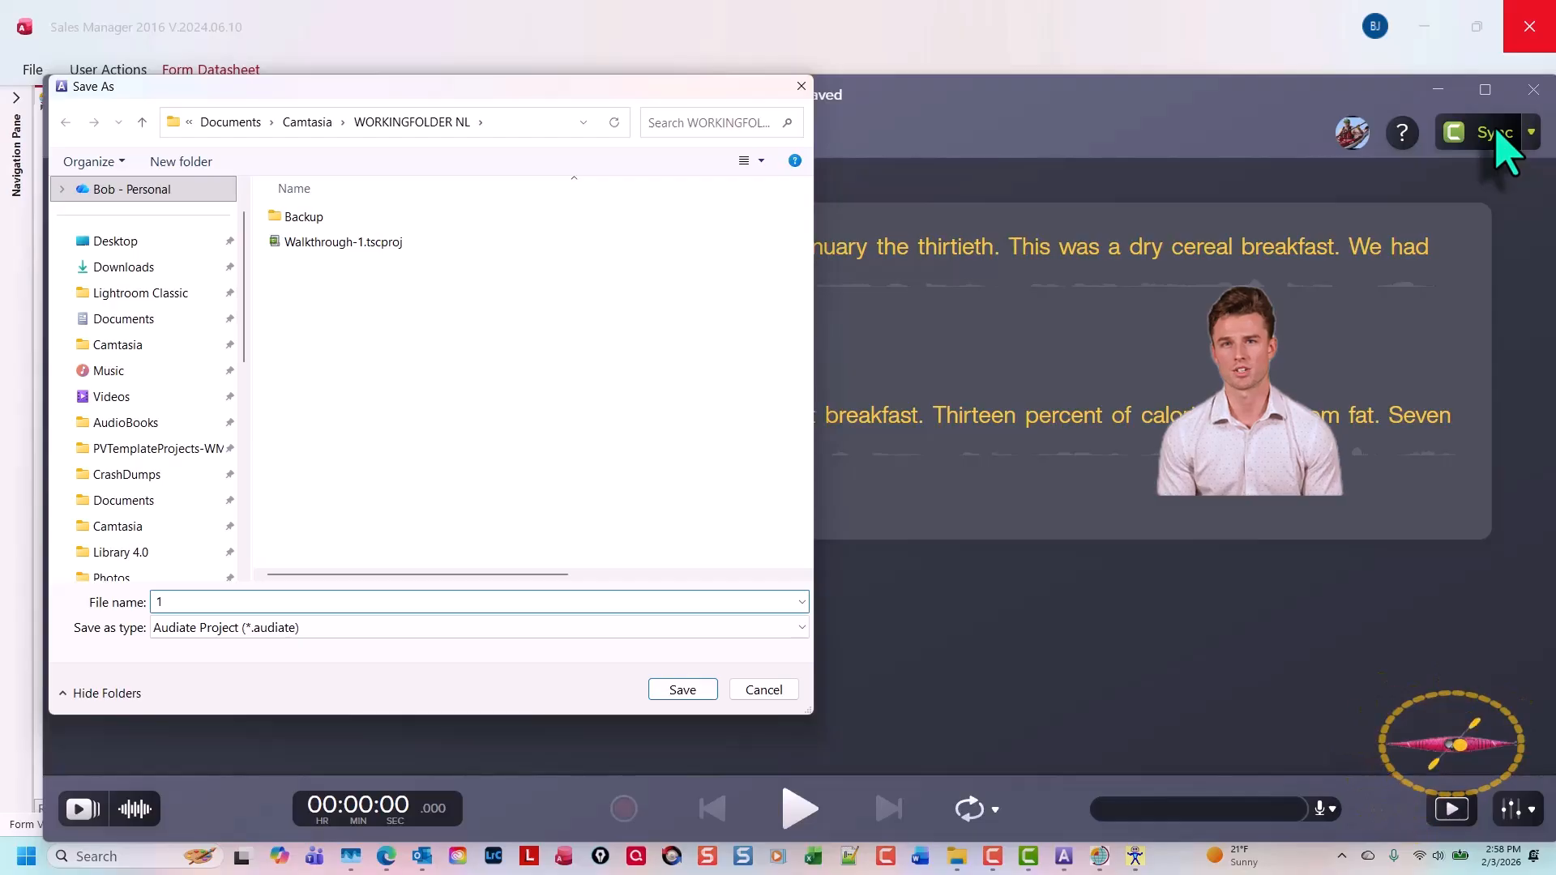
pyautogui.press('Return')
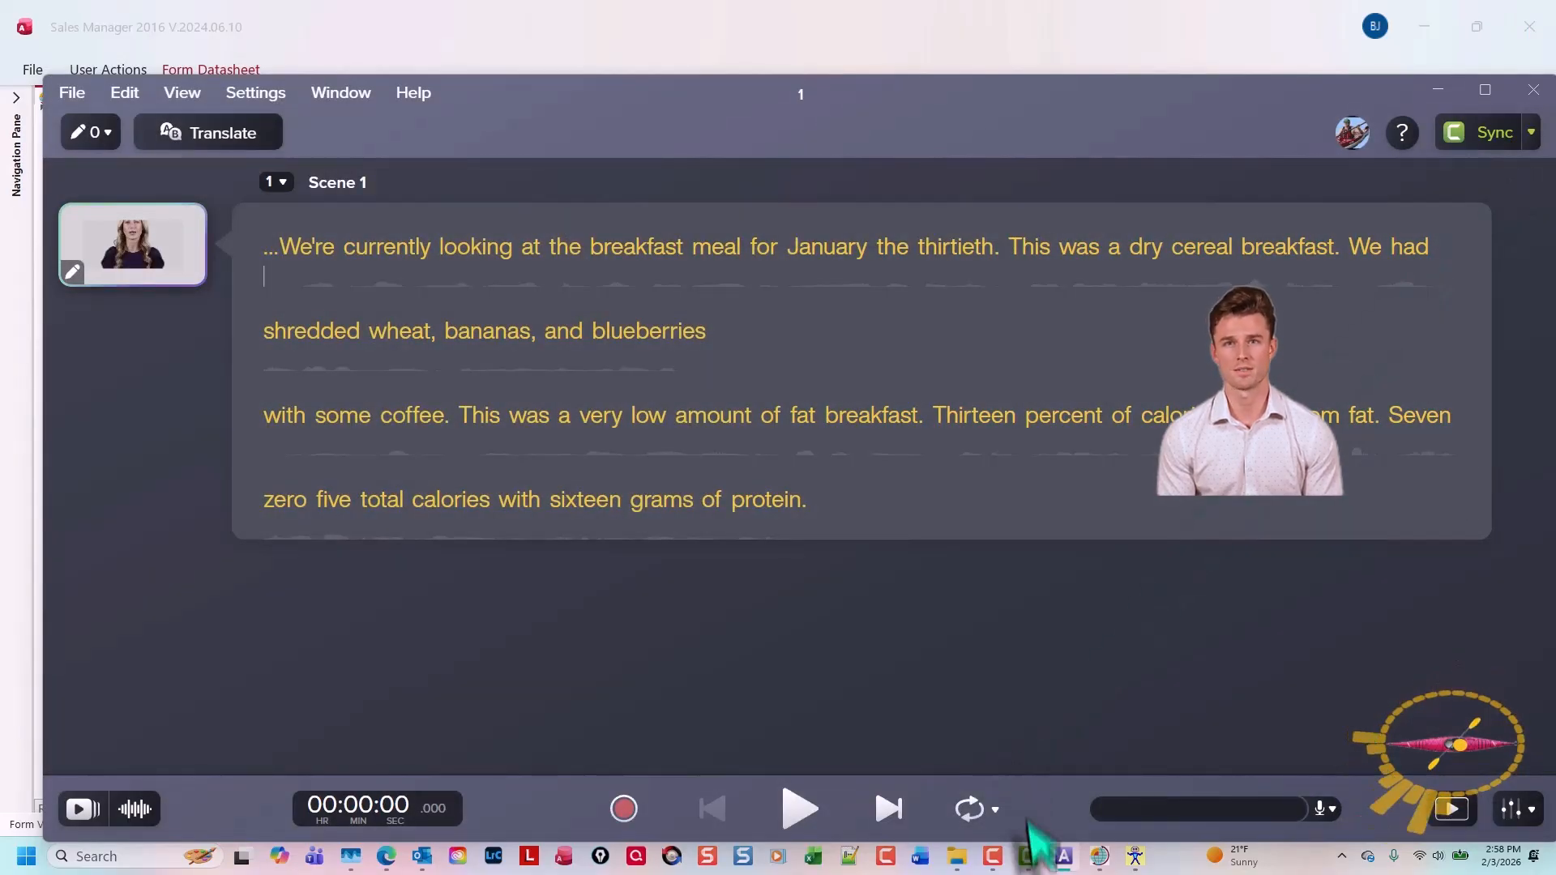
pyautogui.click(1027, 853)
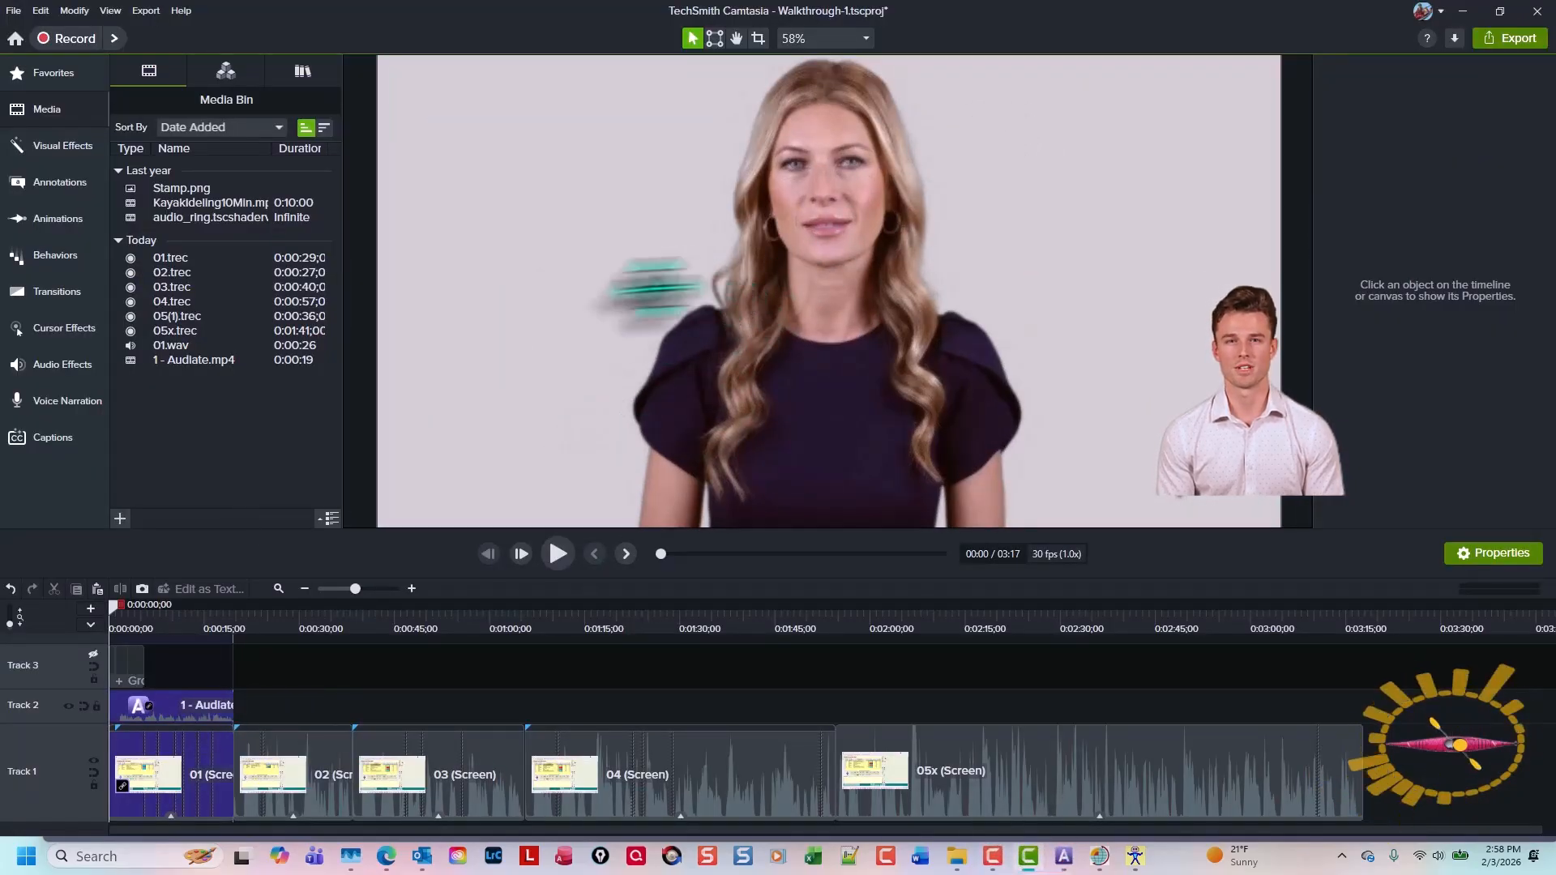
# Select the 1 - Audiate avatar clip and set its scale to 50%
pyautogui.click(202, 702)
pyautogui.click(1334, 69)
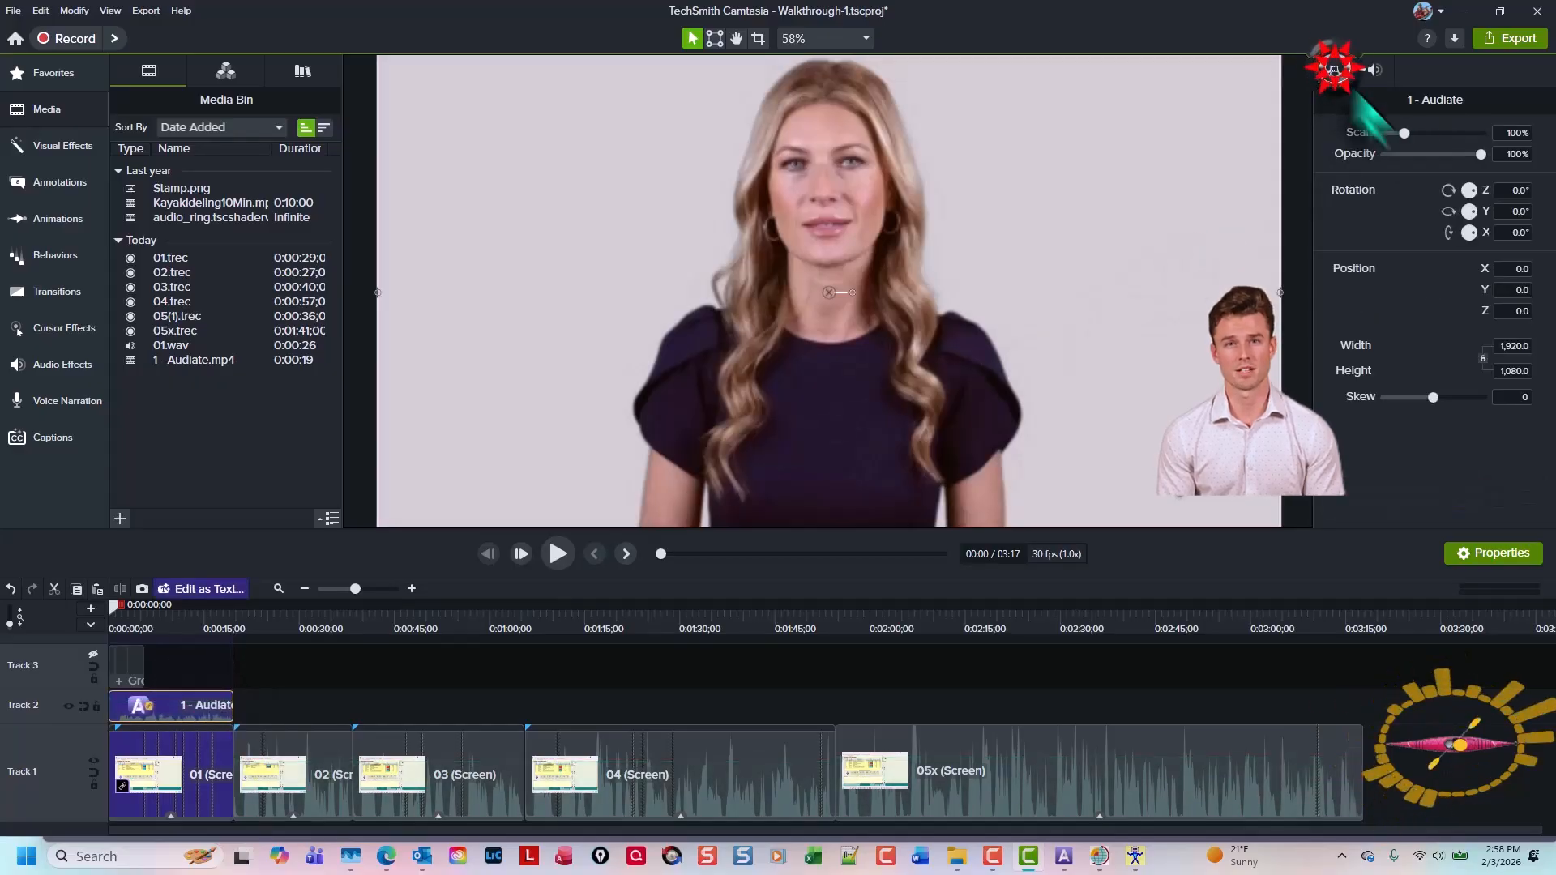
pyautogui.click(1516, 132)
pyautogui.write('50')
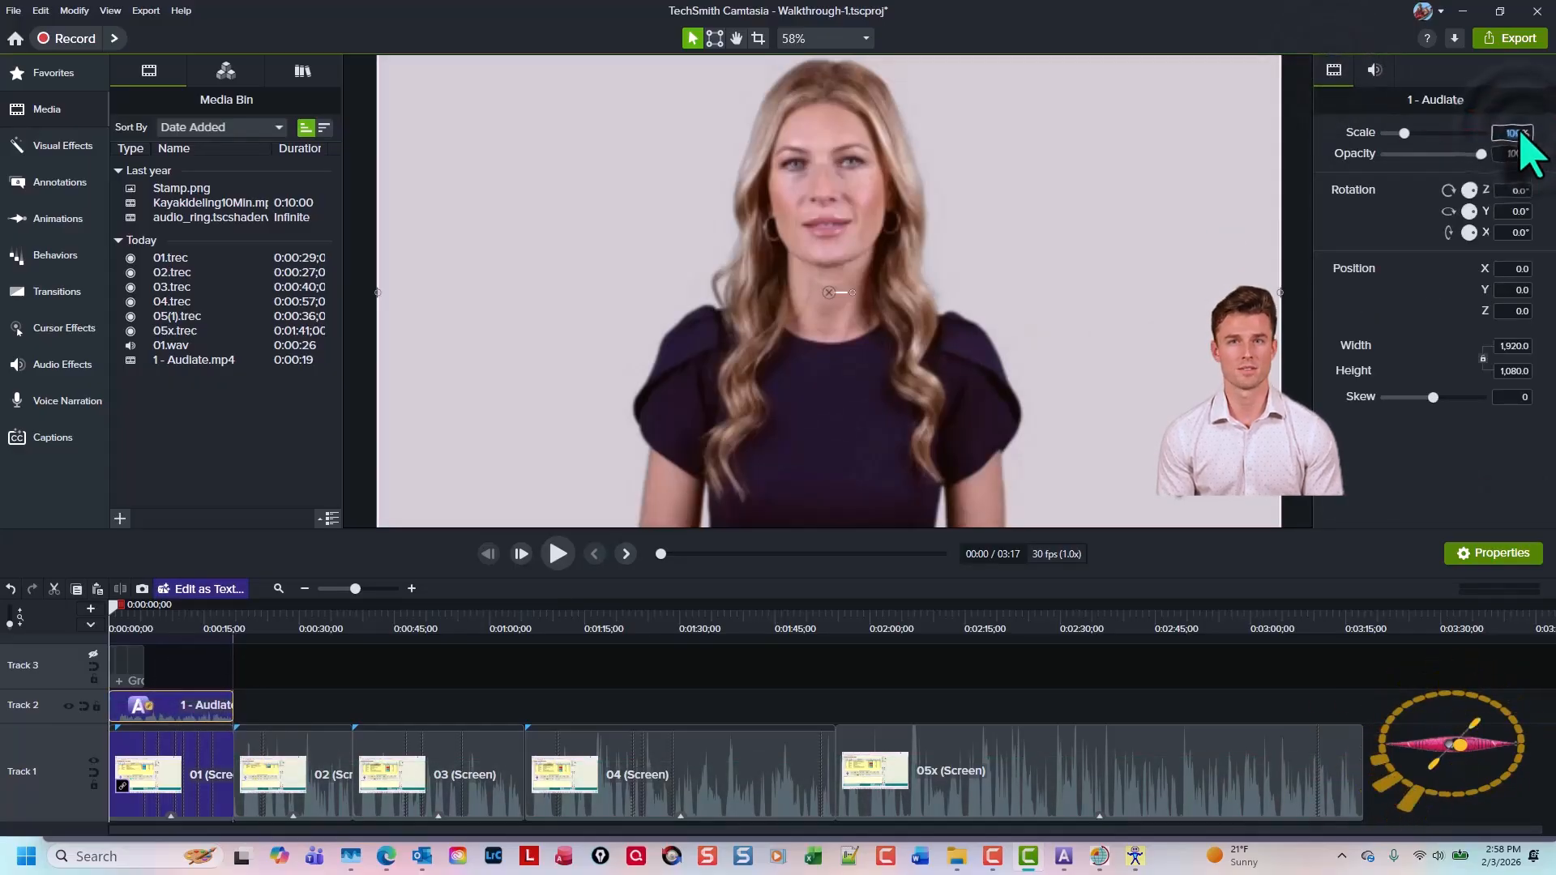
pyautogui.press('Return')
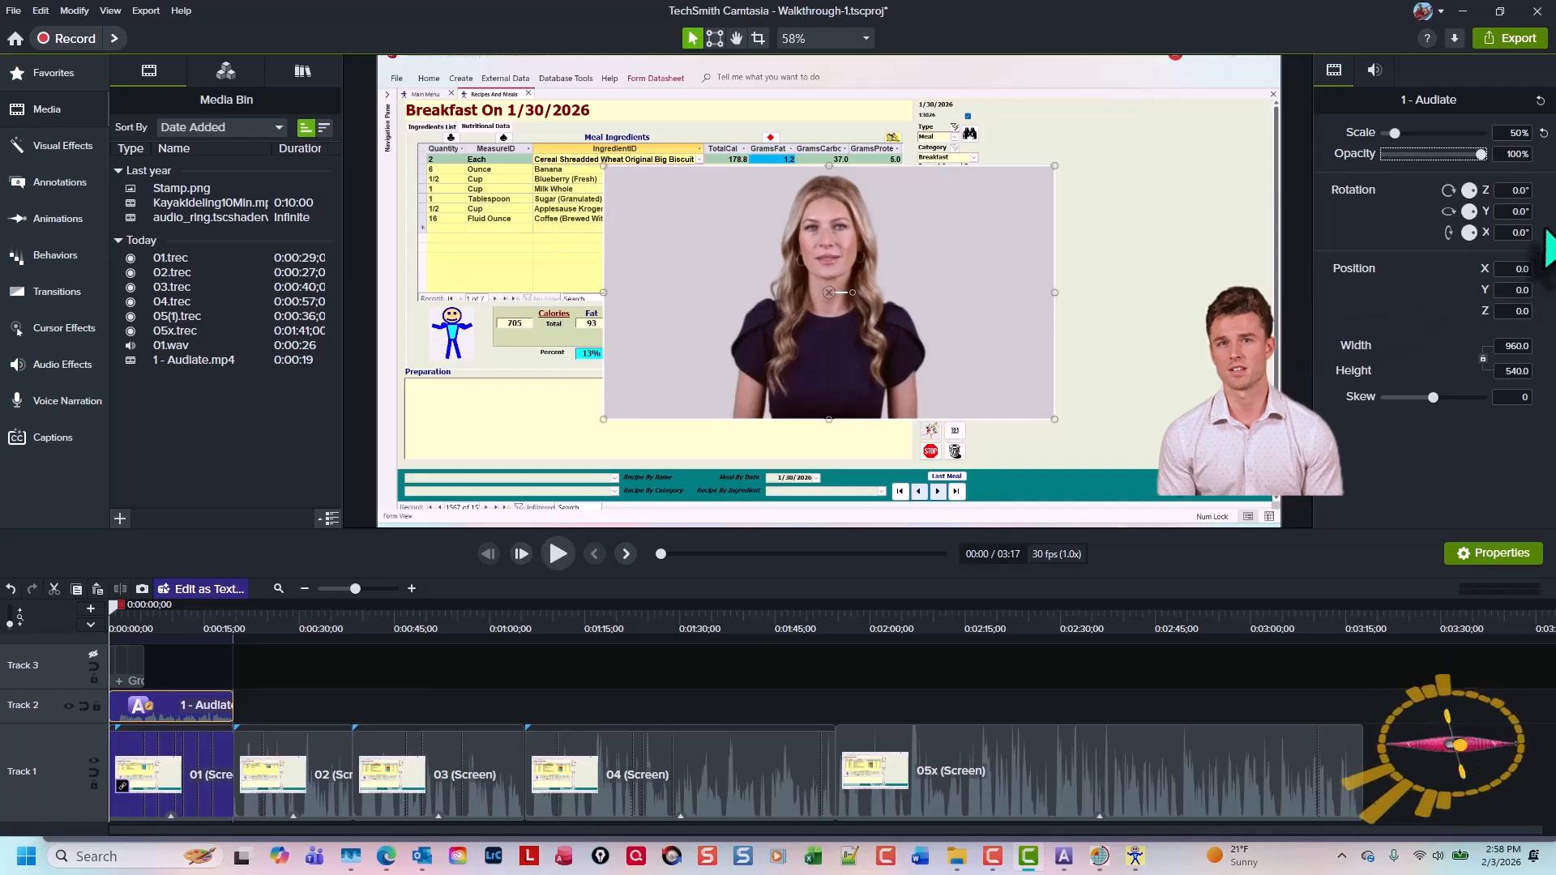
# Set the avatar's X position to 620 and nudge it upward to Y about 121
pyautogui.click(1507, 268)
pyautogui.write('6')
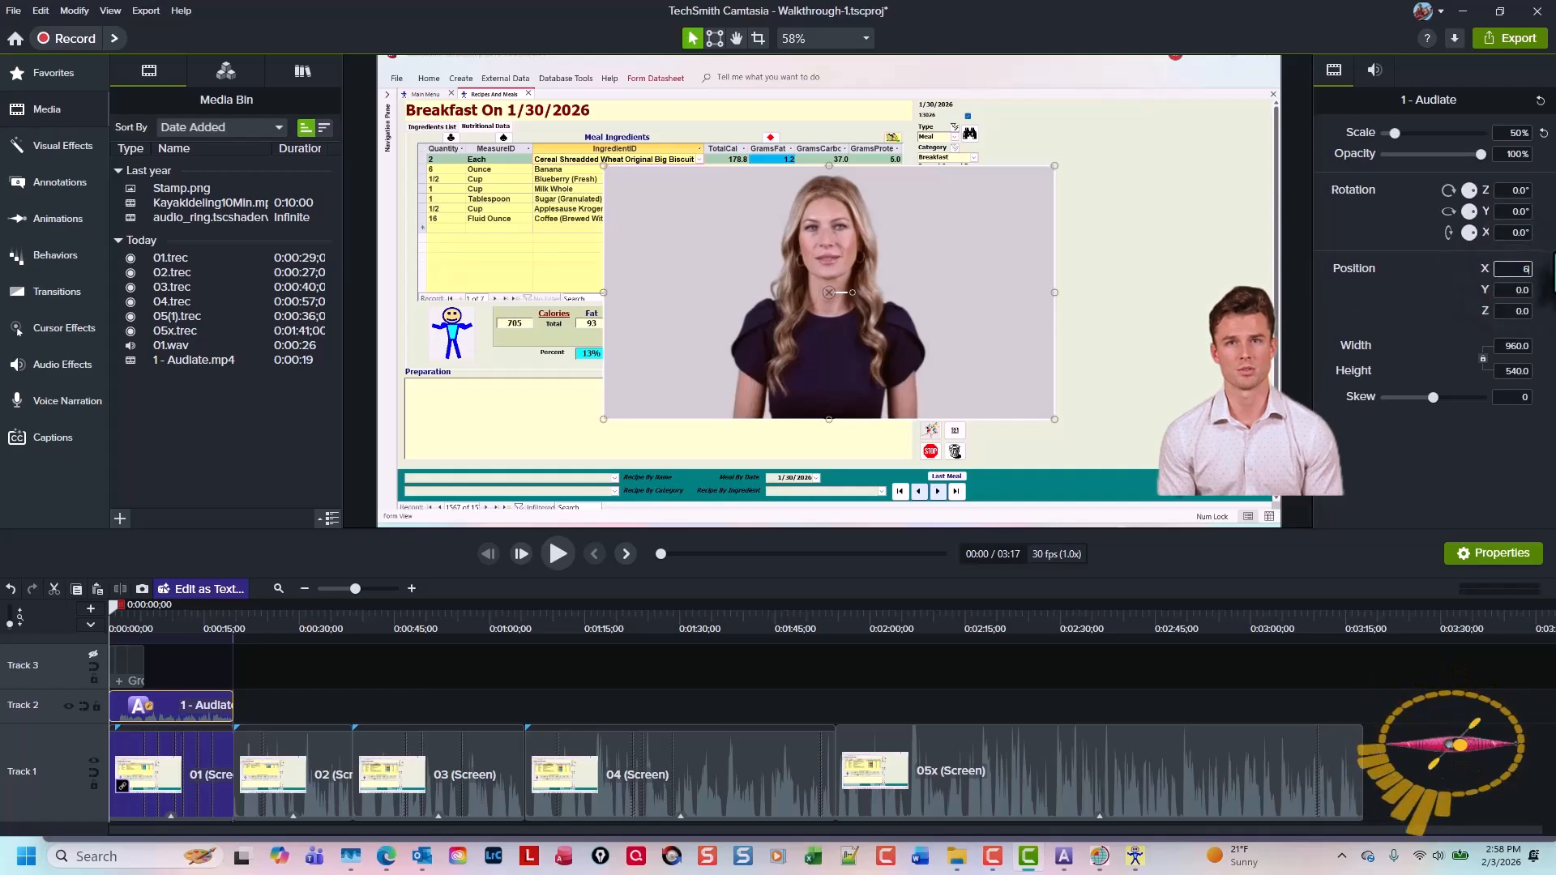
pyautogui.write('20')
pyautogui.press('Return')
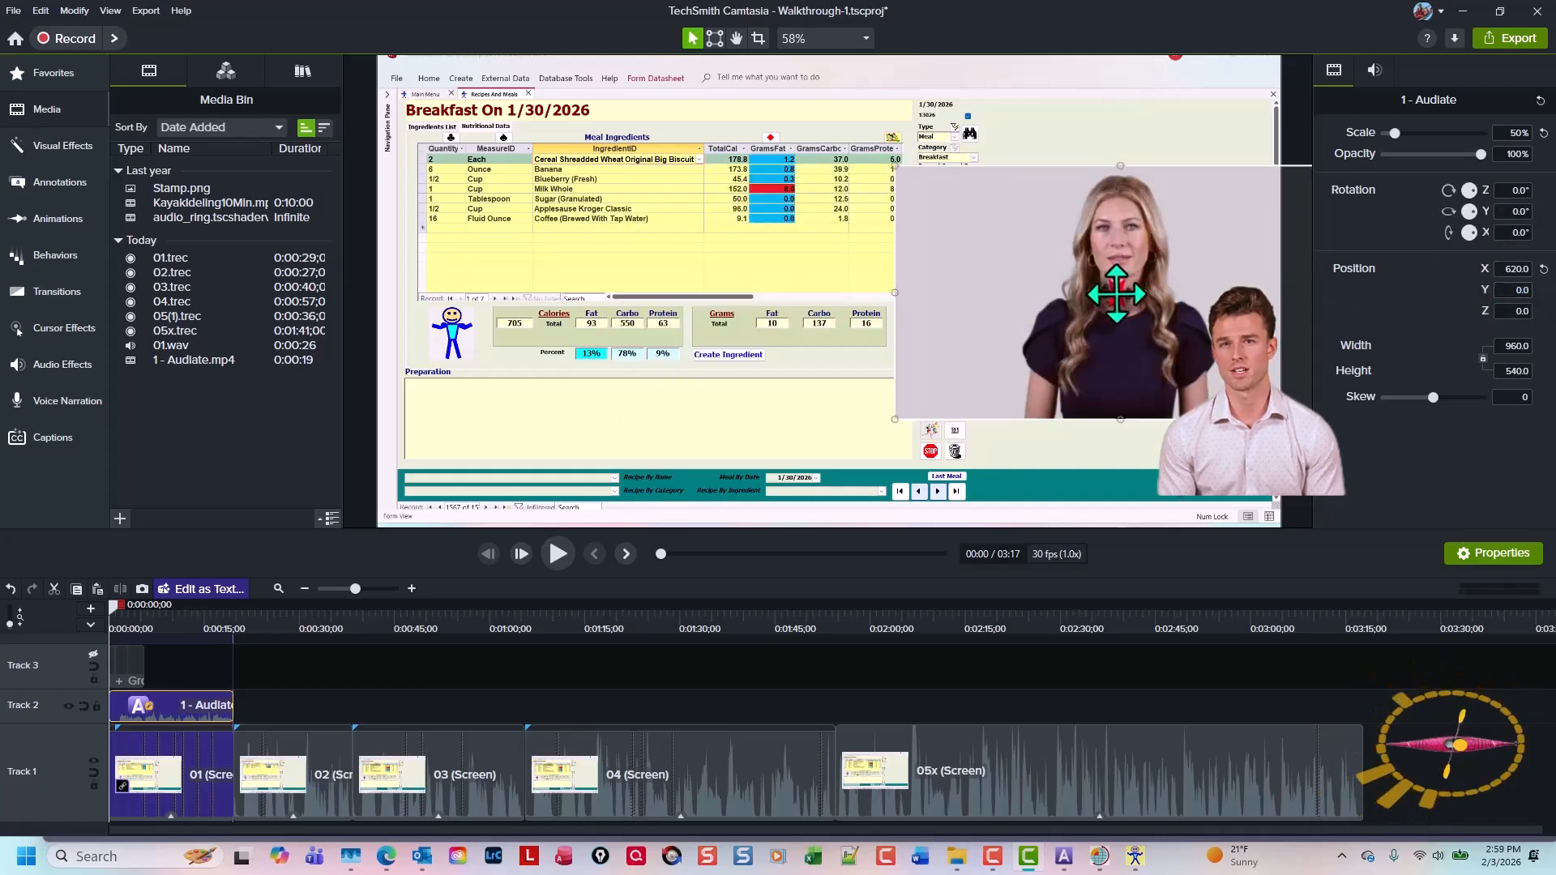
pyautogui.press('Up')
pyautogui.press('Up')
pyautogui.press('Up')
pyautogui.press('Up')
pyautogui.press('Up')
pyautogui.press('Up')
pyautogui.press('Up')
pyautogui.press('Up')
pyautogui.press('Up')
pyautogui.press('Up')
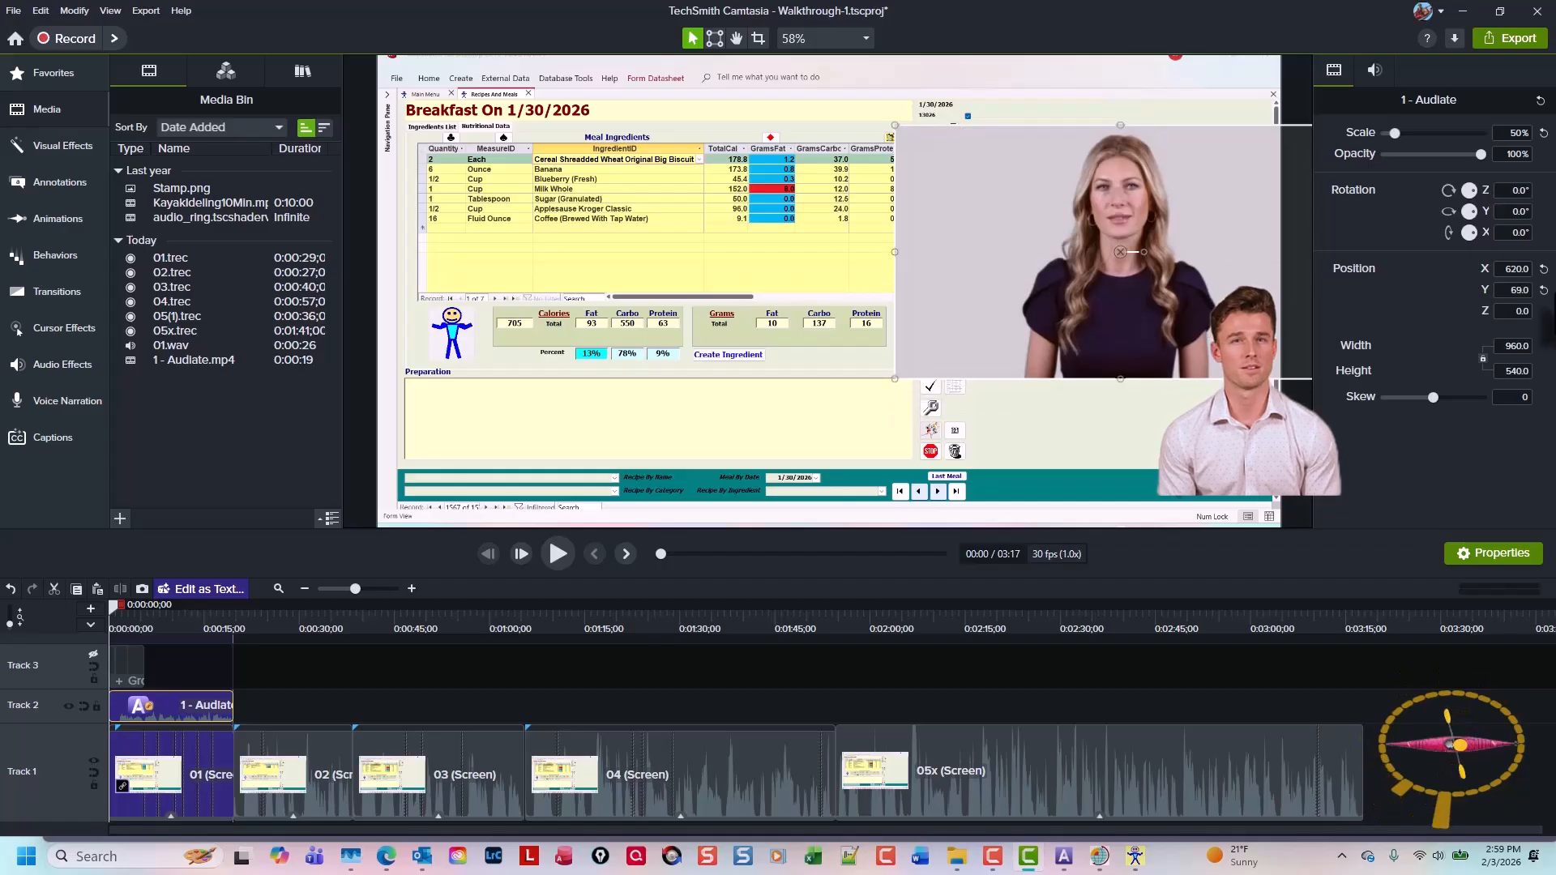
pyautogui.press('Up')
pyautogui.press('Up')
pyautogui.press('Up')
pyautogui.press('Up')
pyautogui.press('Up')
pyautogui.press('Up')
pyautogui.press('Up')
pyautogui.press('Up')
pyautogui.press('Up')
pyautogui.press('Up')
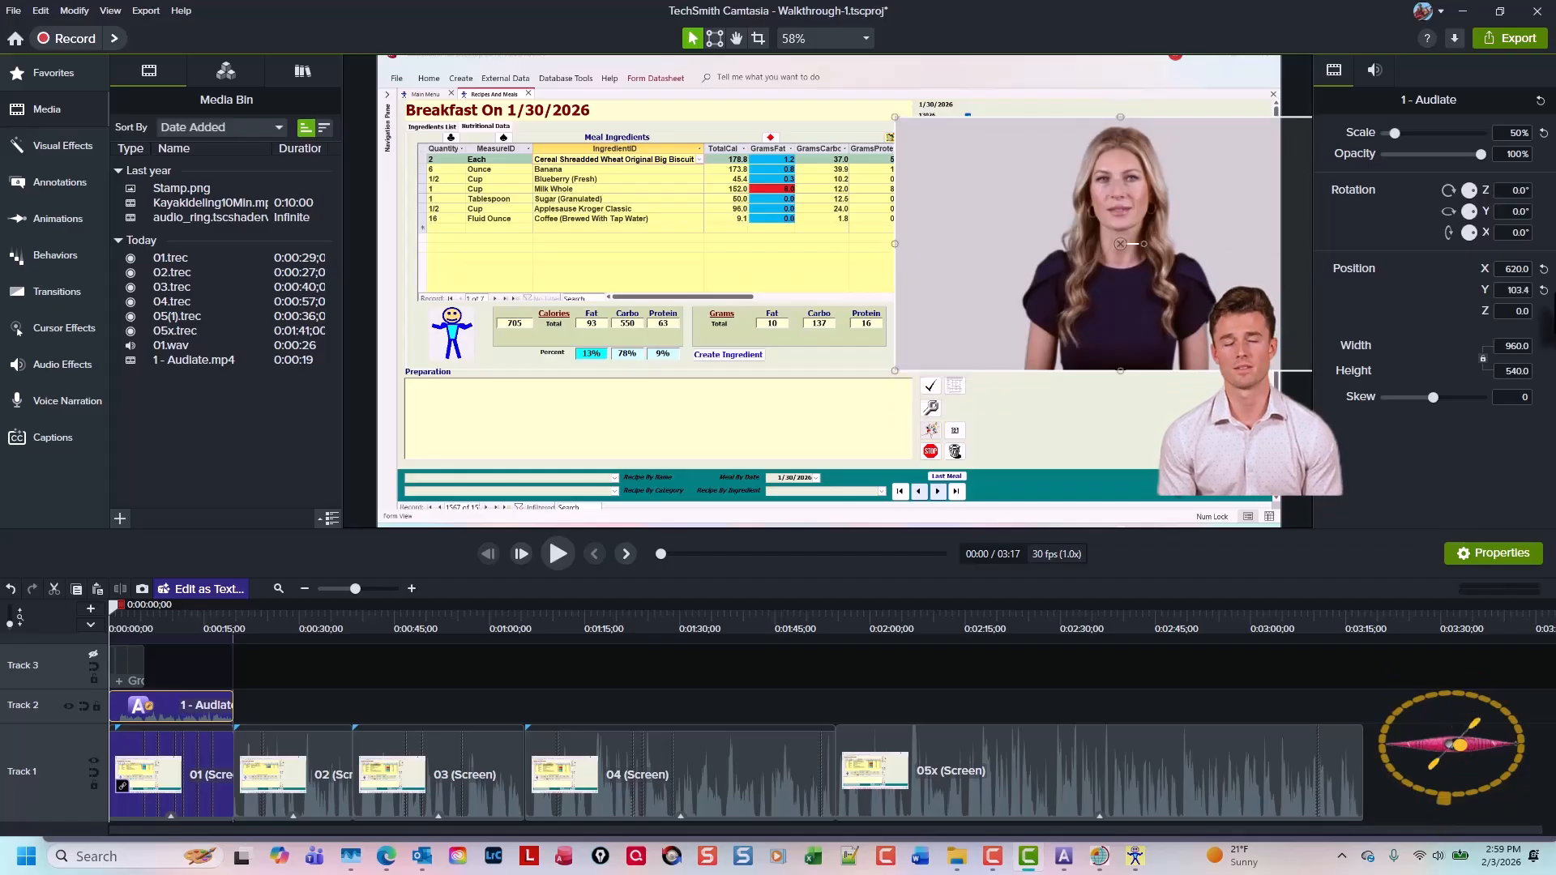
pyautogui.press('Up')
pyautogui.press('Up')
pyautogui.press('Up')
pyautogui.press('Up')
pyautogui.press('Up')
pyautogui.press('Up')
pyautogui.press('Up')
pyautogui.press('Up')
pyautogui.press('Up')
pyautogui.press('Up')
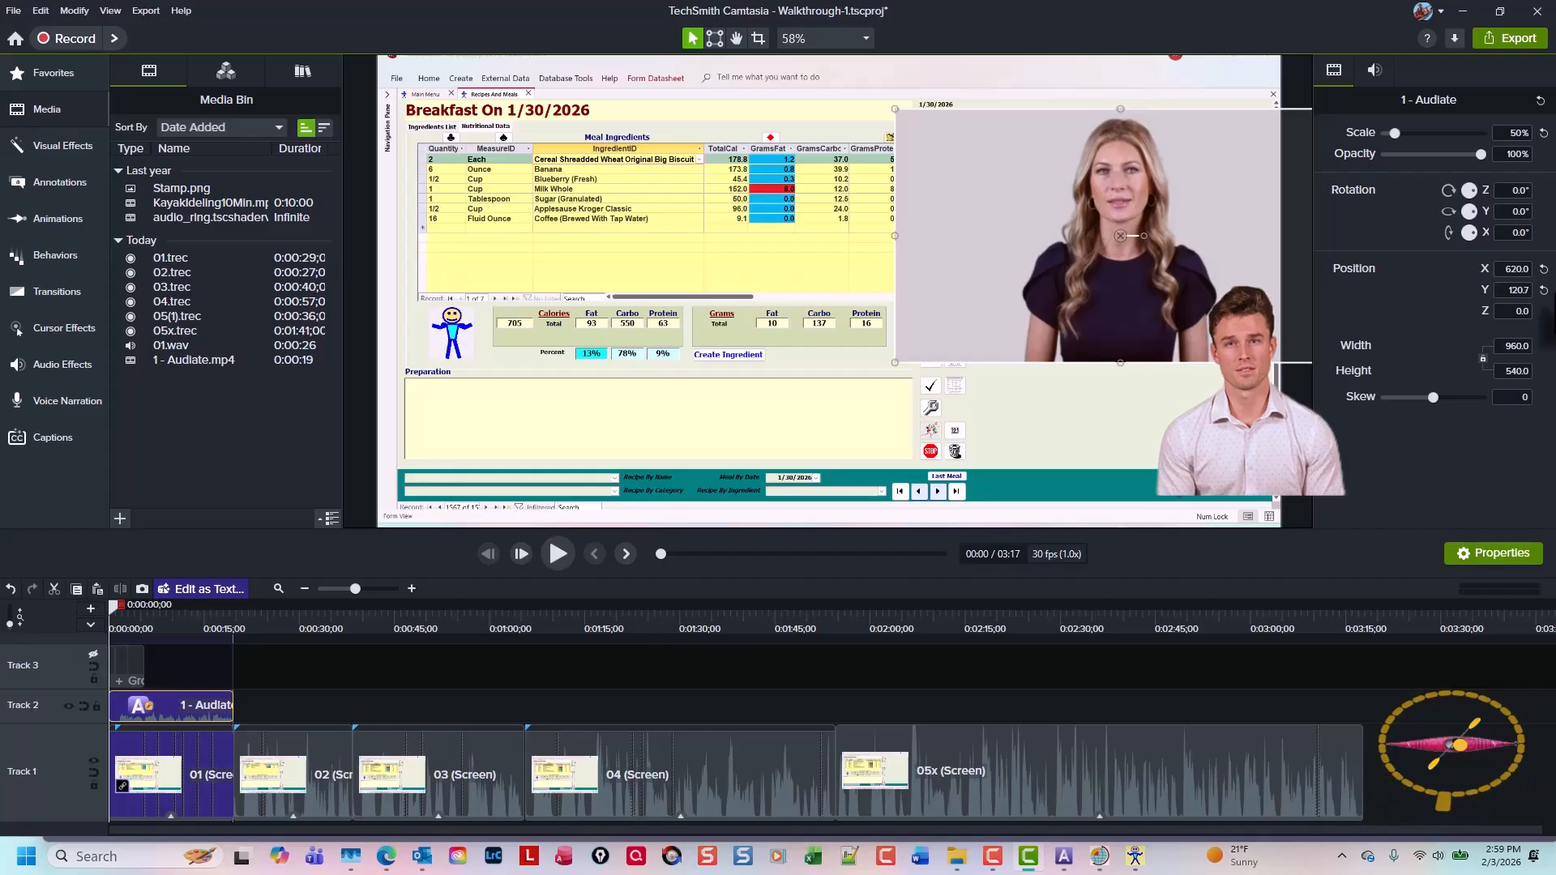
# Raise the avatar clip's audio gain to 250%
pyautogui.click(1375, 70)
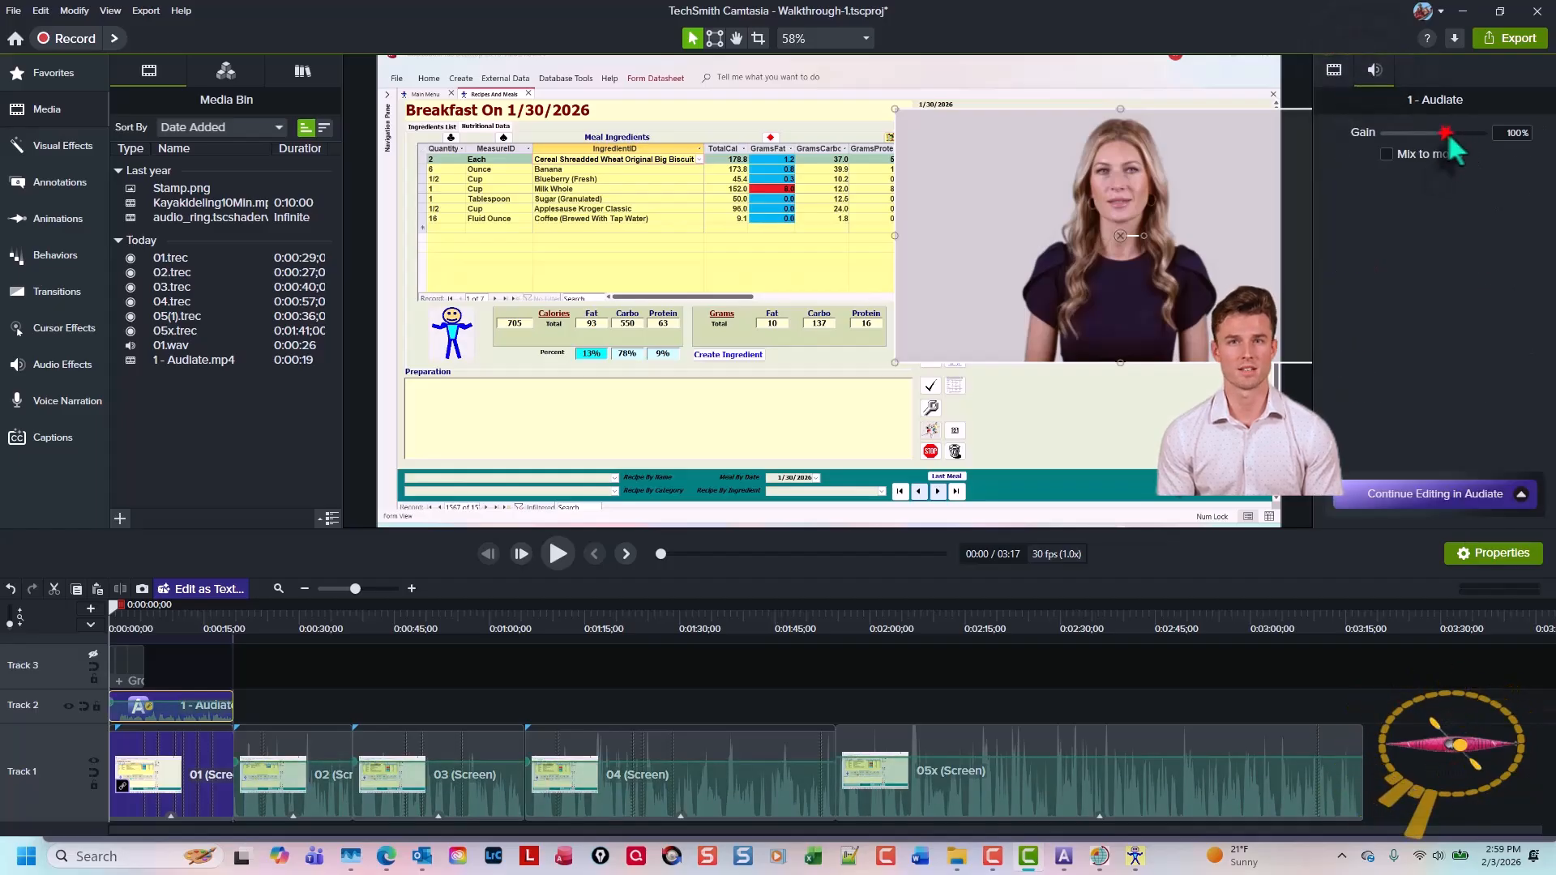
pyautogui.moveTo(1450, 142); pyautogui.dragTo(1530, 137)
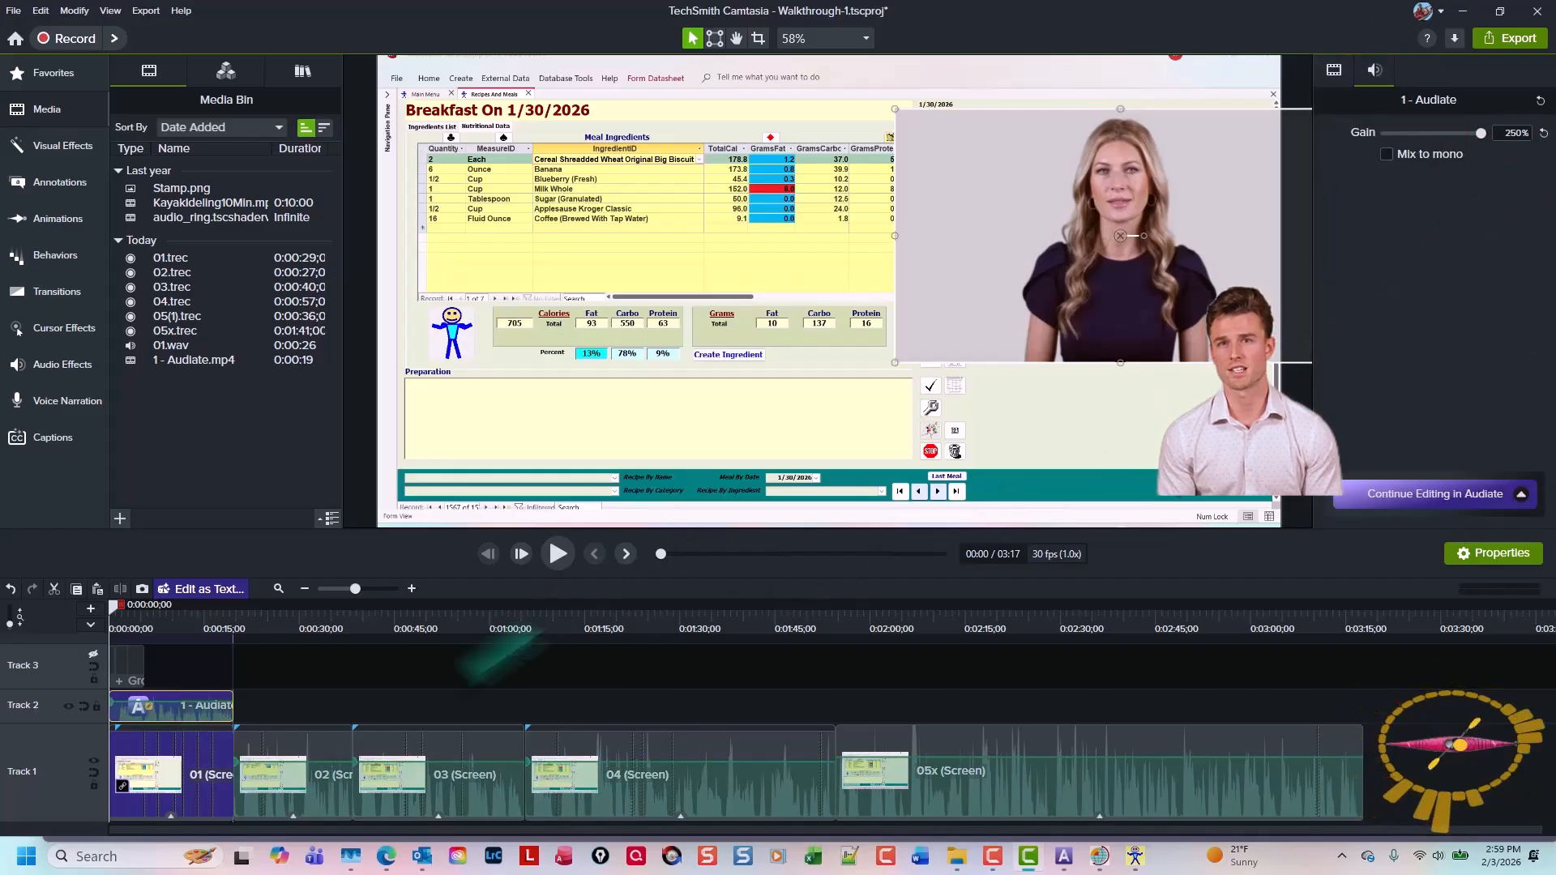
# Apply the Background Removal visual effect to the avatar clip
pyautogui.click(342, 692)
pyautogui.press('l')
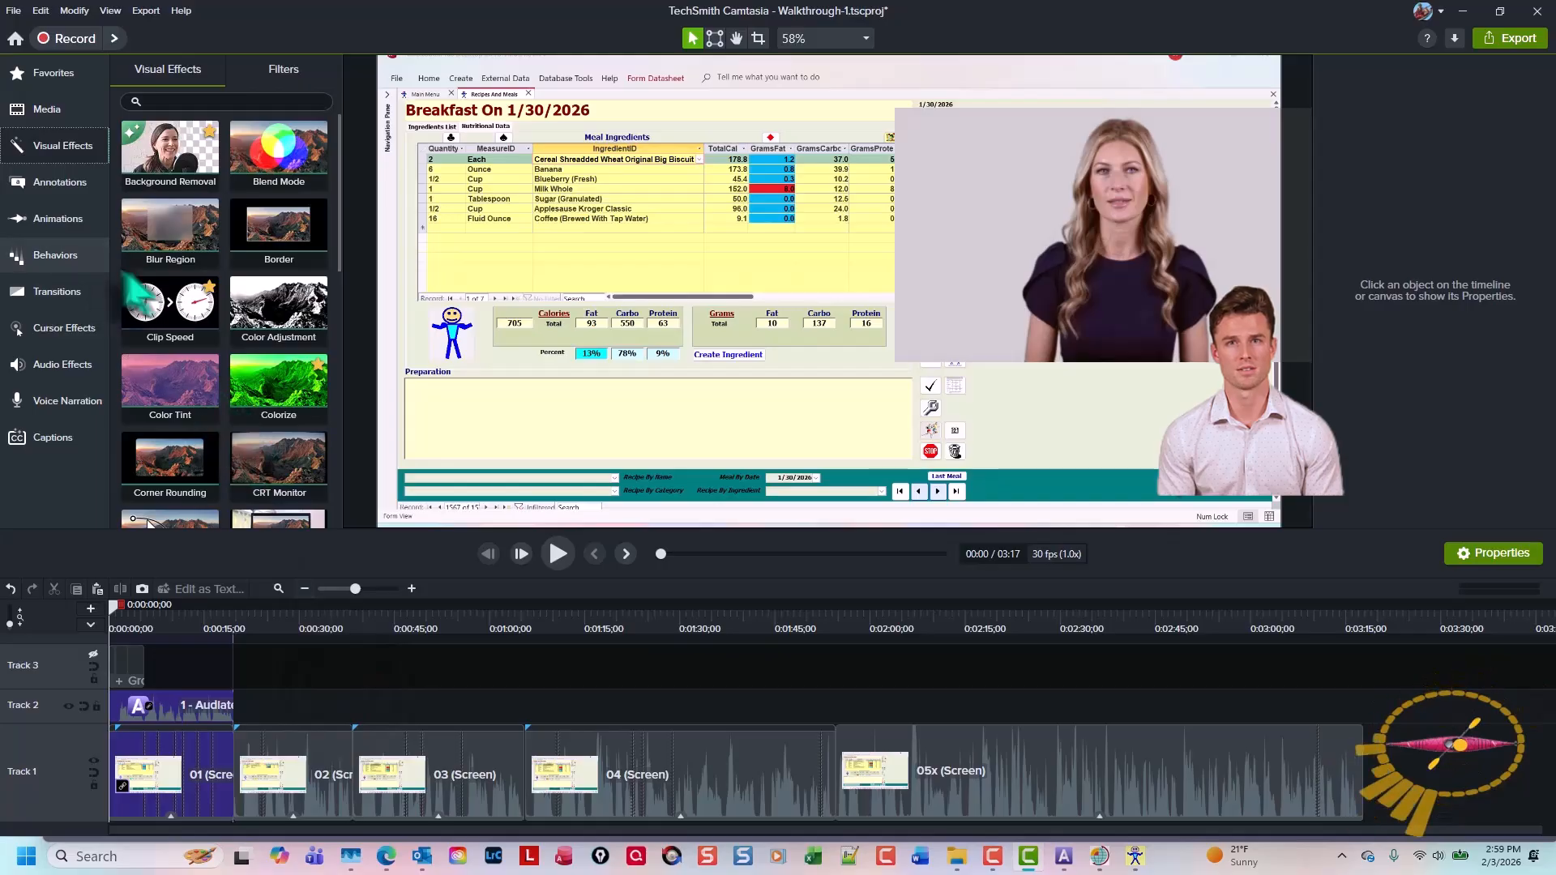
pyautogui.rightClick(179, 153)
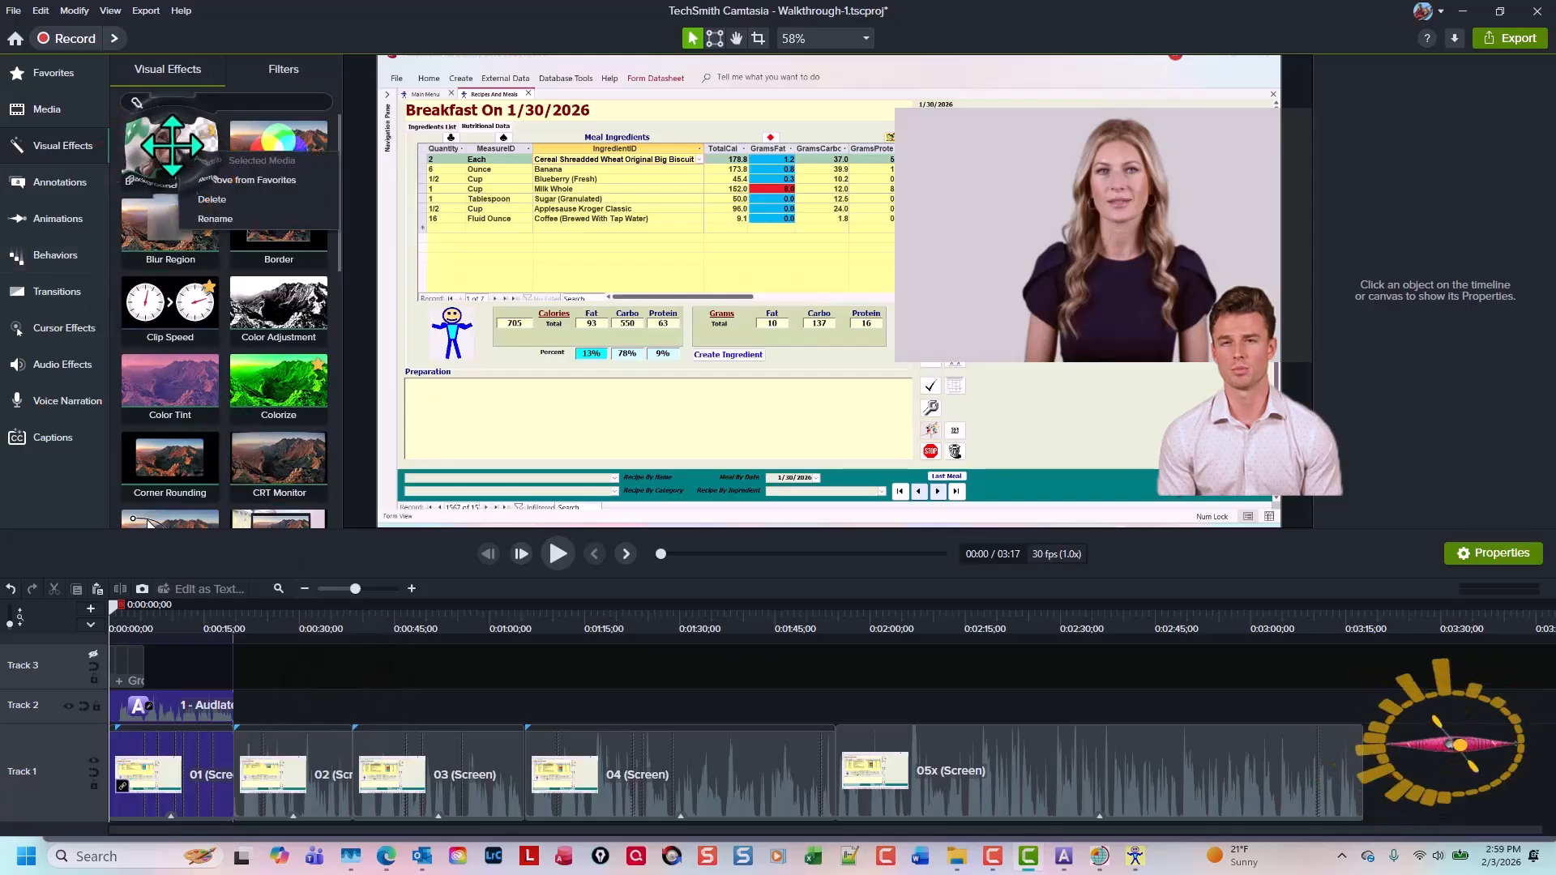
pyautogui.click(220, 705)
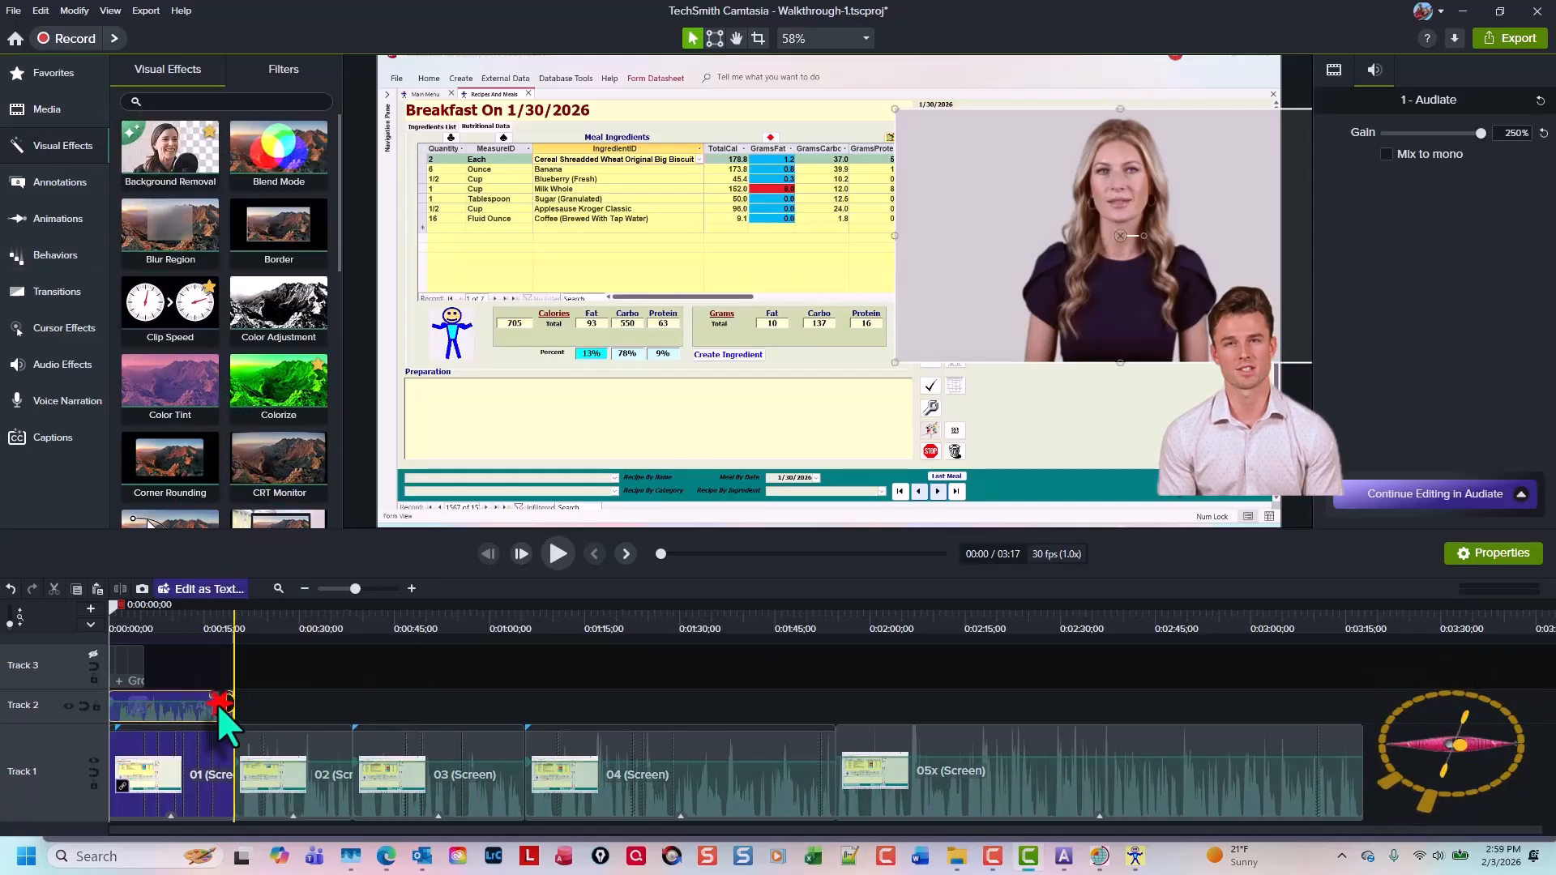
pyautogui.rightClick(149, 167)
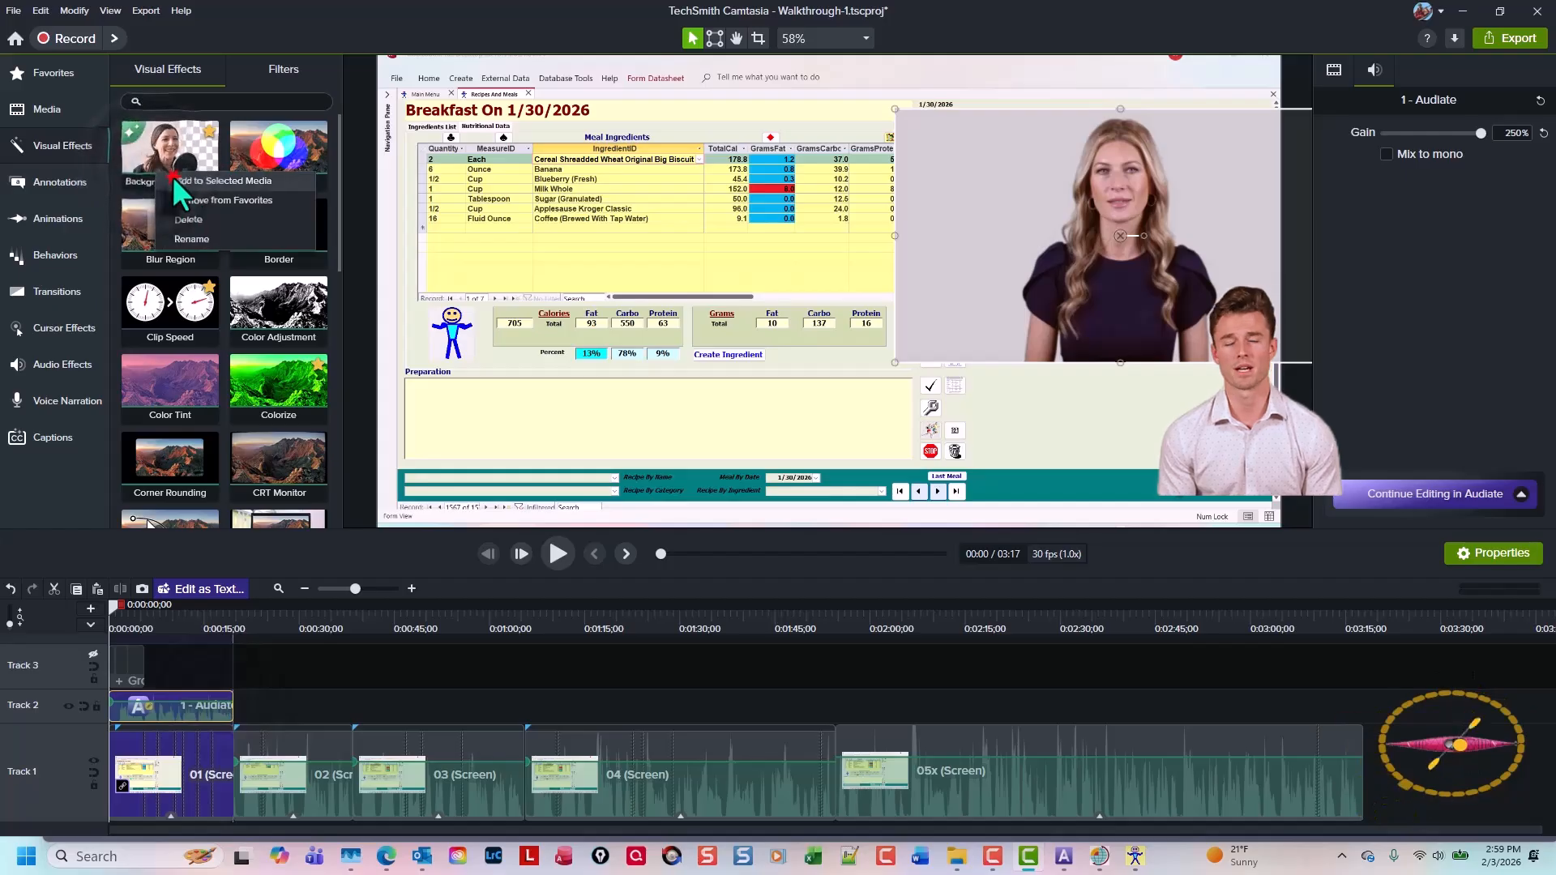
pyautogui.click(174, 179)
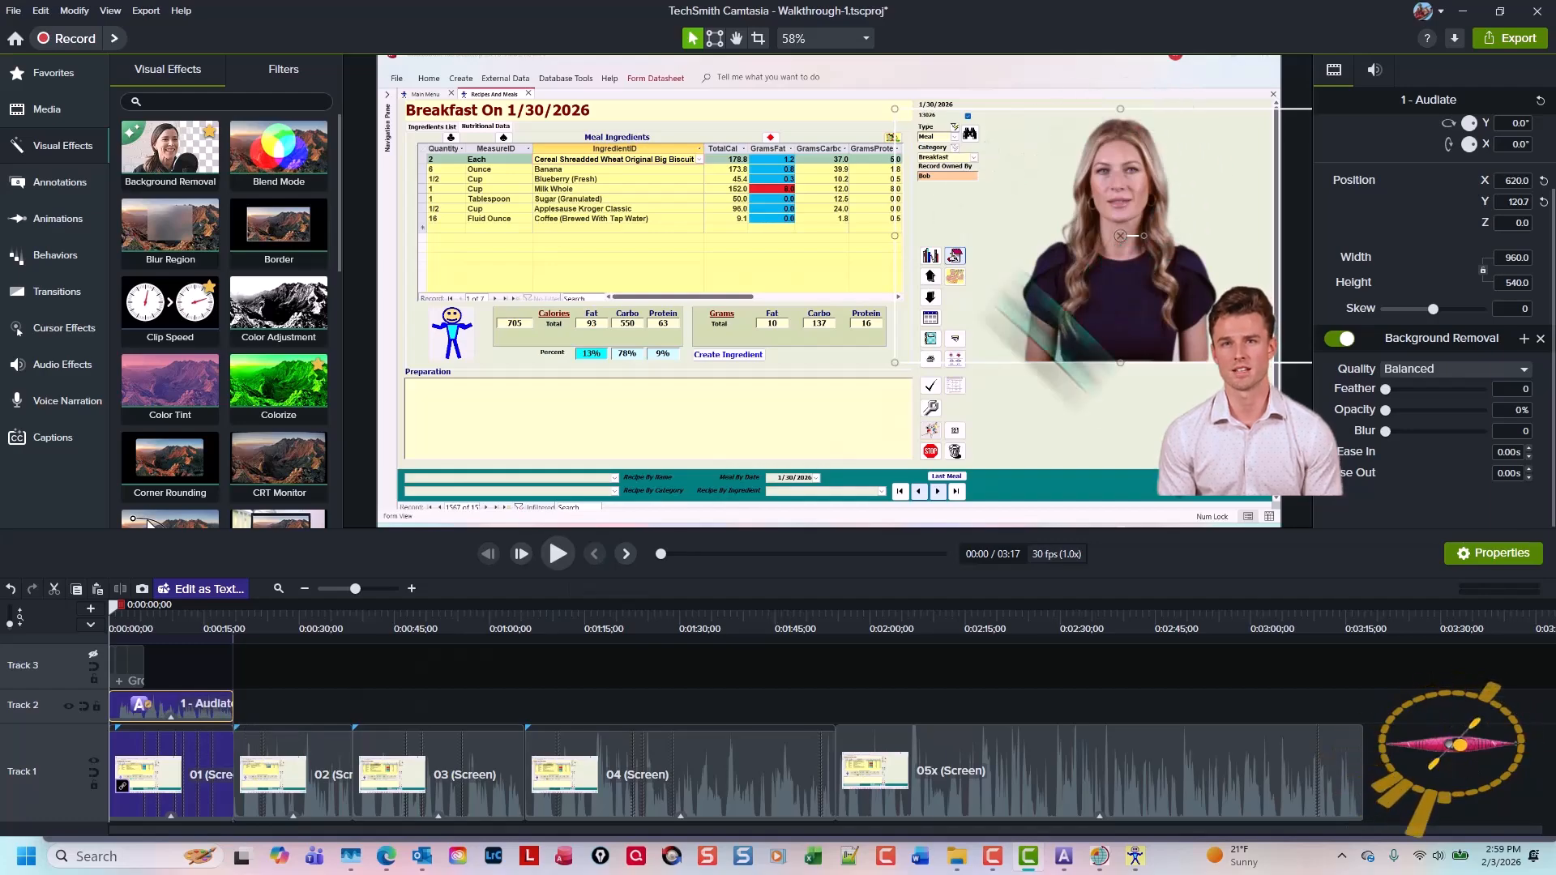
# Select the 02, 03, 04 and 05x screen clips in turn on Track 1
pyautogui.click(289, 768)
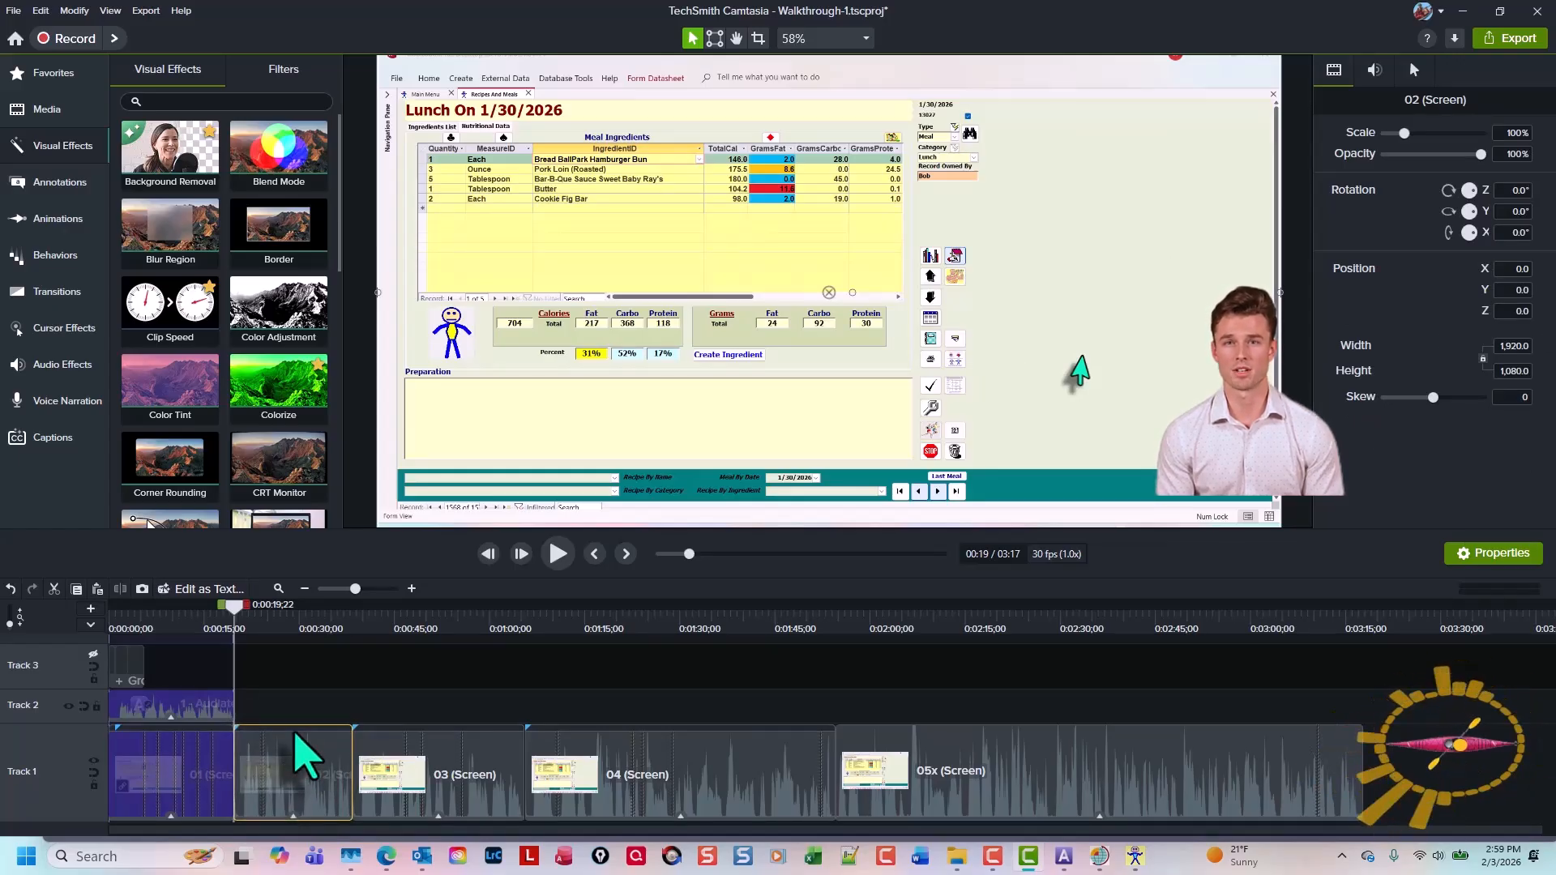
pyautogui.click(482, 769)
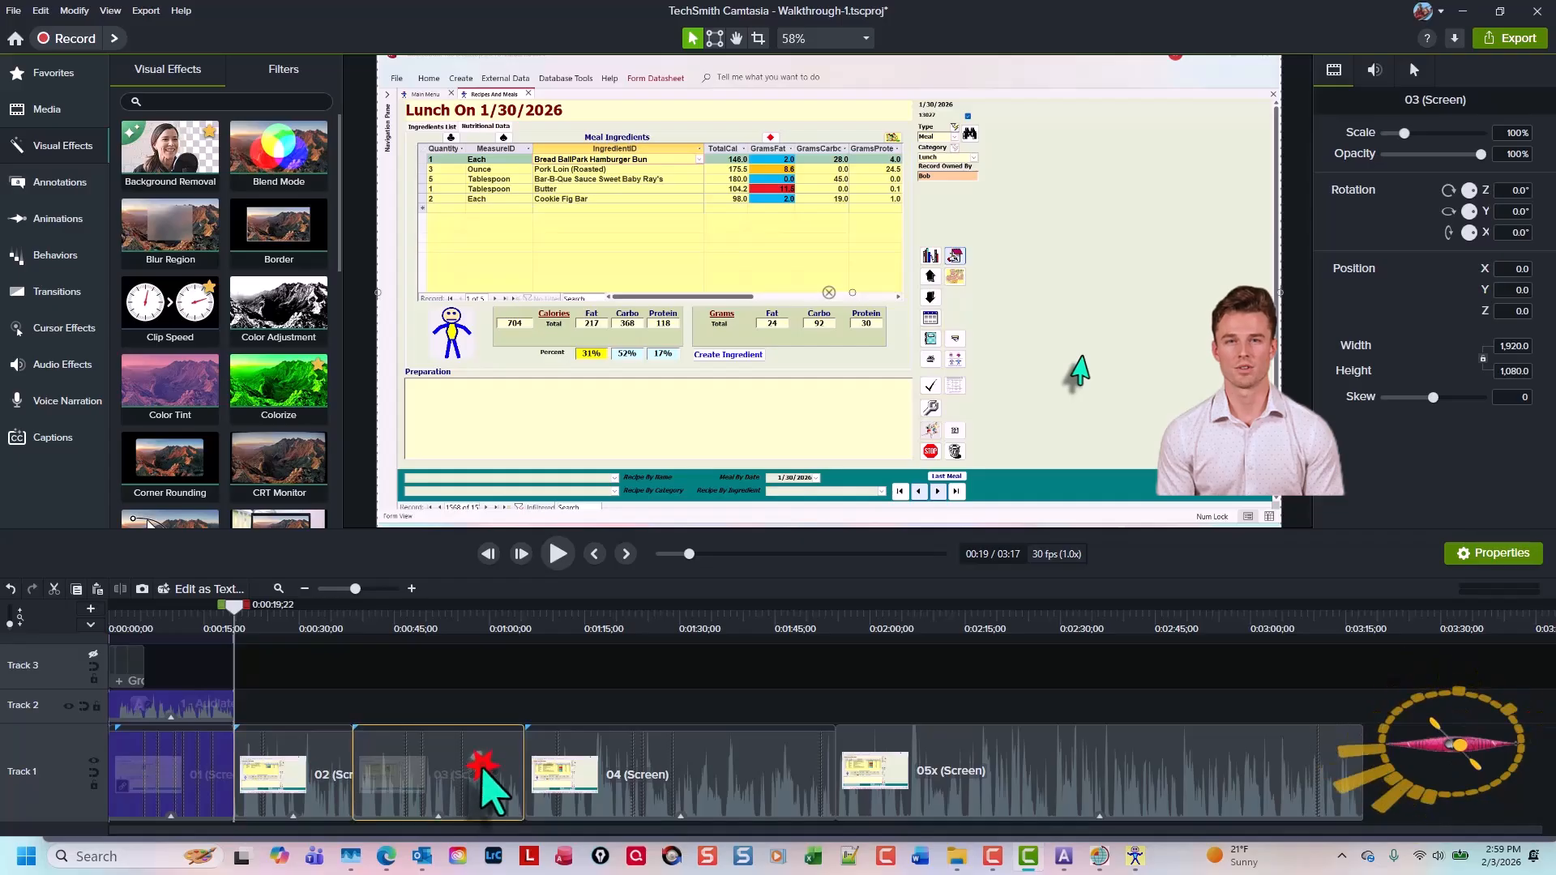
pyautogui.click(687, 770)
pyautogui.click(1015, 768)
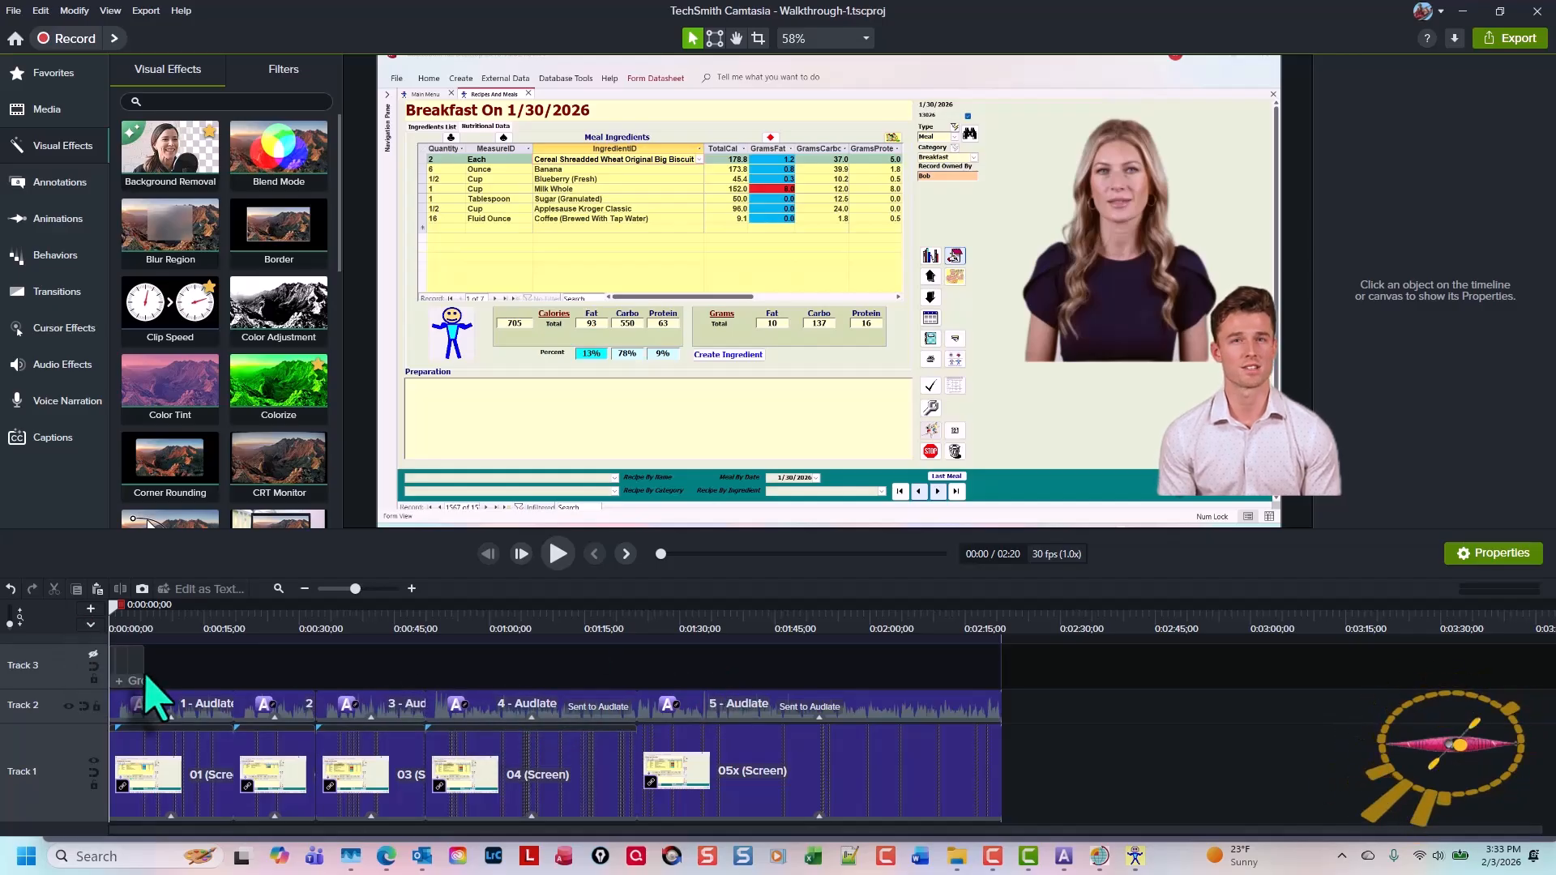
# Move the small watermark callout out of the title group and paste it at the end of Track 3, ending at the project's end
pyautogui.click(94, 655)
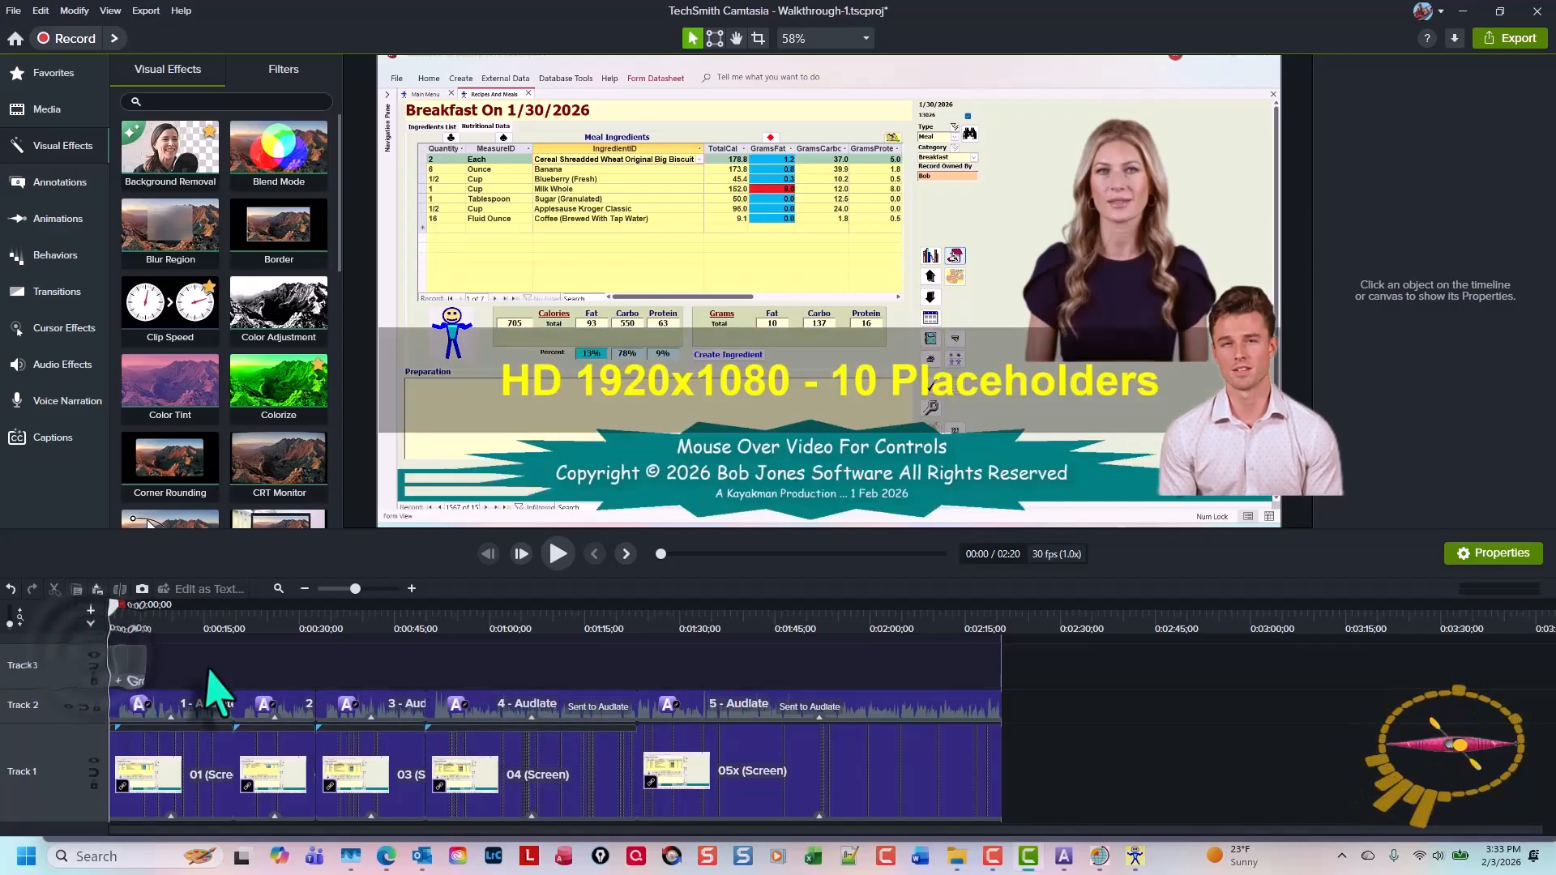
pyautogui.click(133, 660)
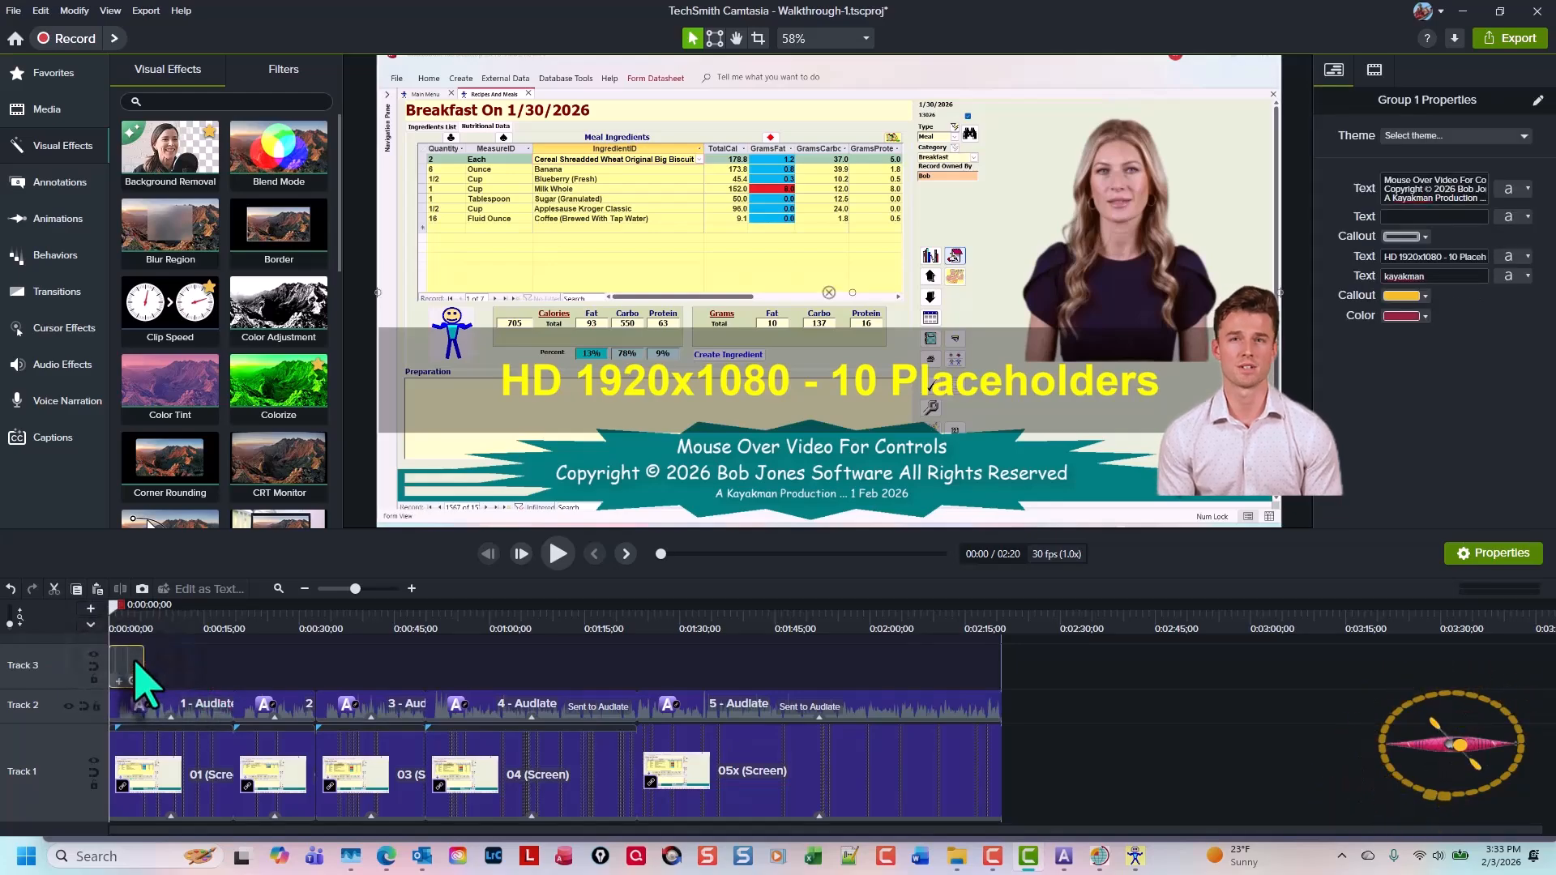
pyautogui.scroll(2, 134, 662)
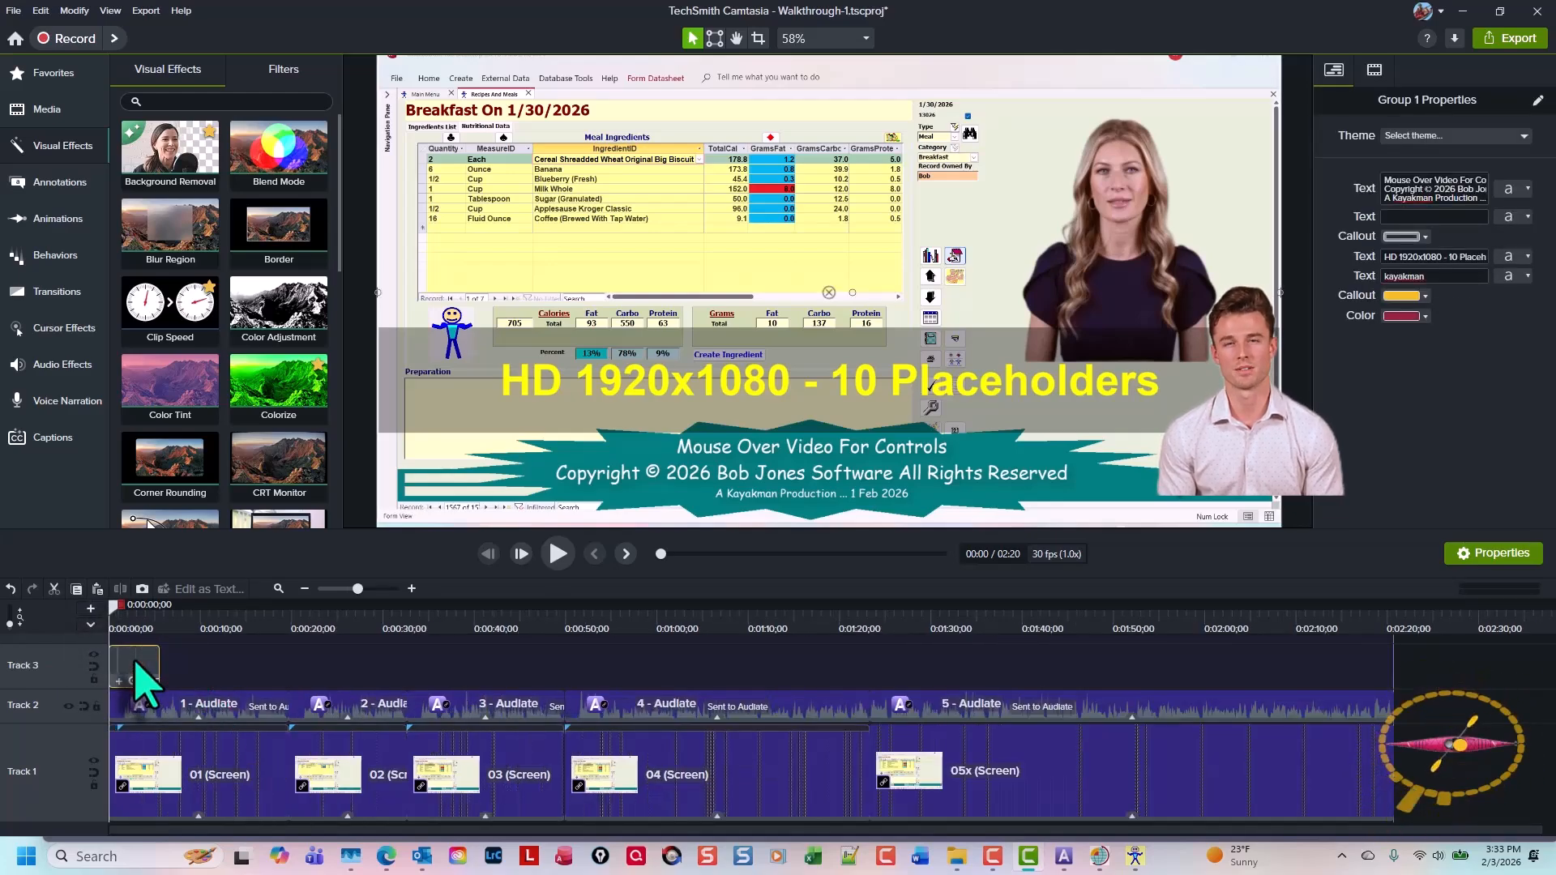
pyautogui.doubleClick(133, 662)
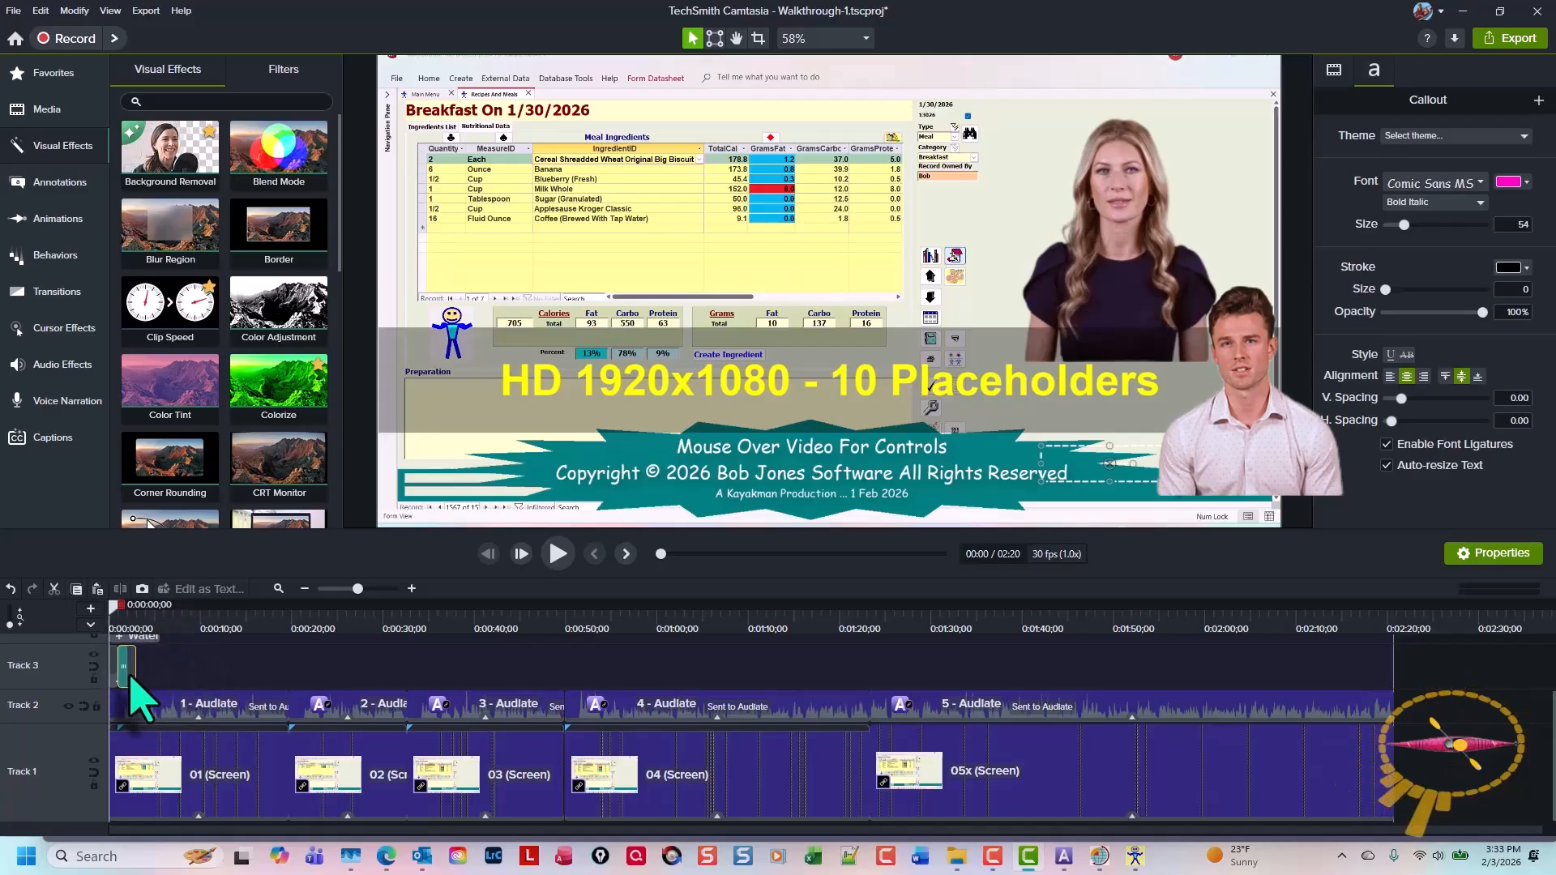
pyautogui.hotkey('ctrl', 'x')
pyautogui.hotkey('ctrl', 'End')
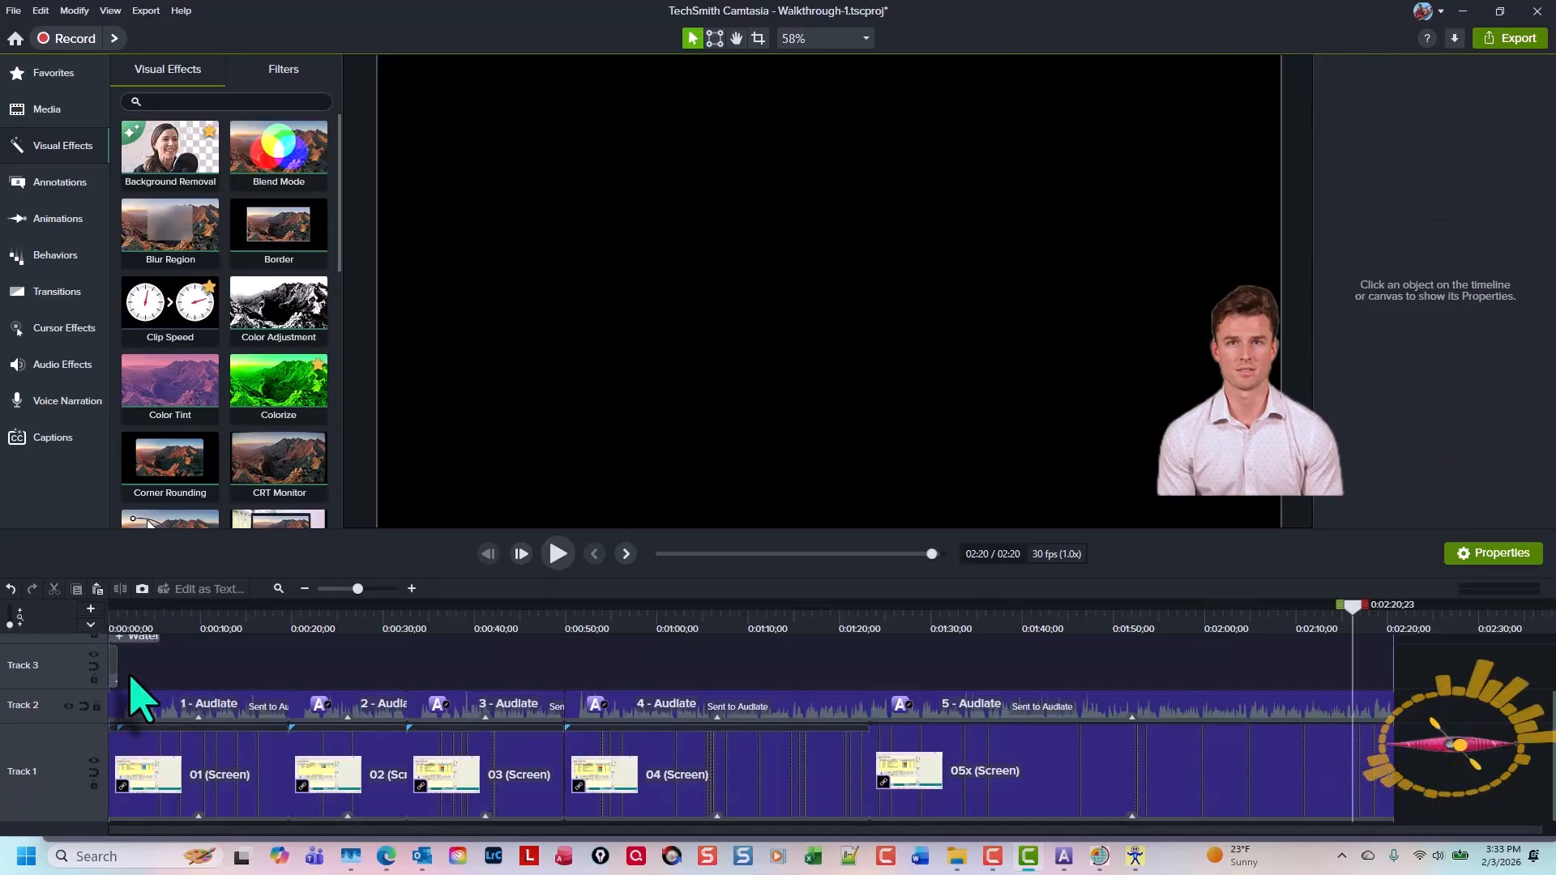
pyautogui.rightClick(1349, 677)
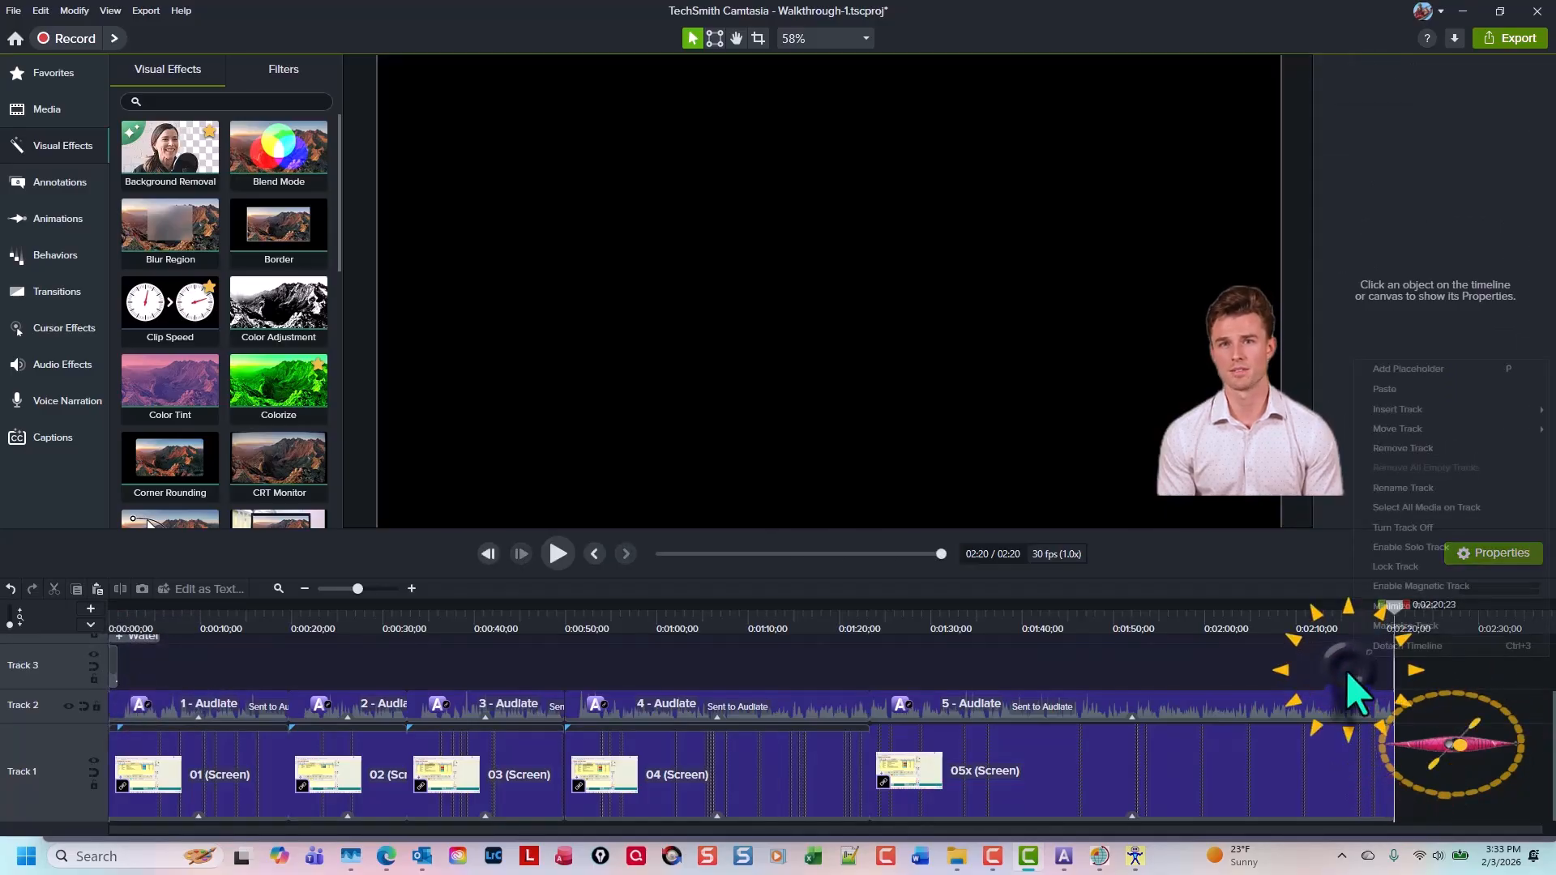
pyautogui.click(1414, 402)
pyautogui.scroll(4, 1475, 747)
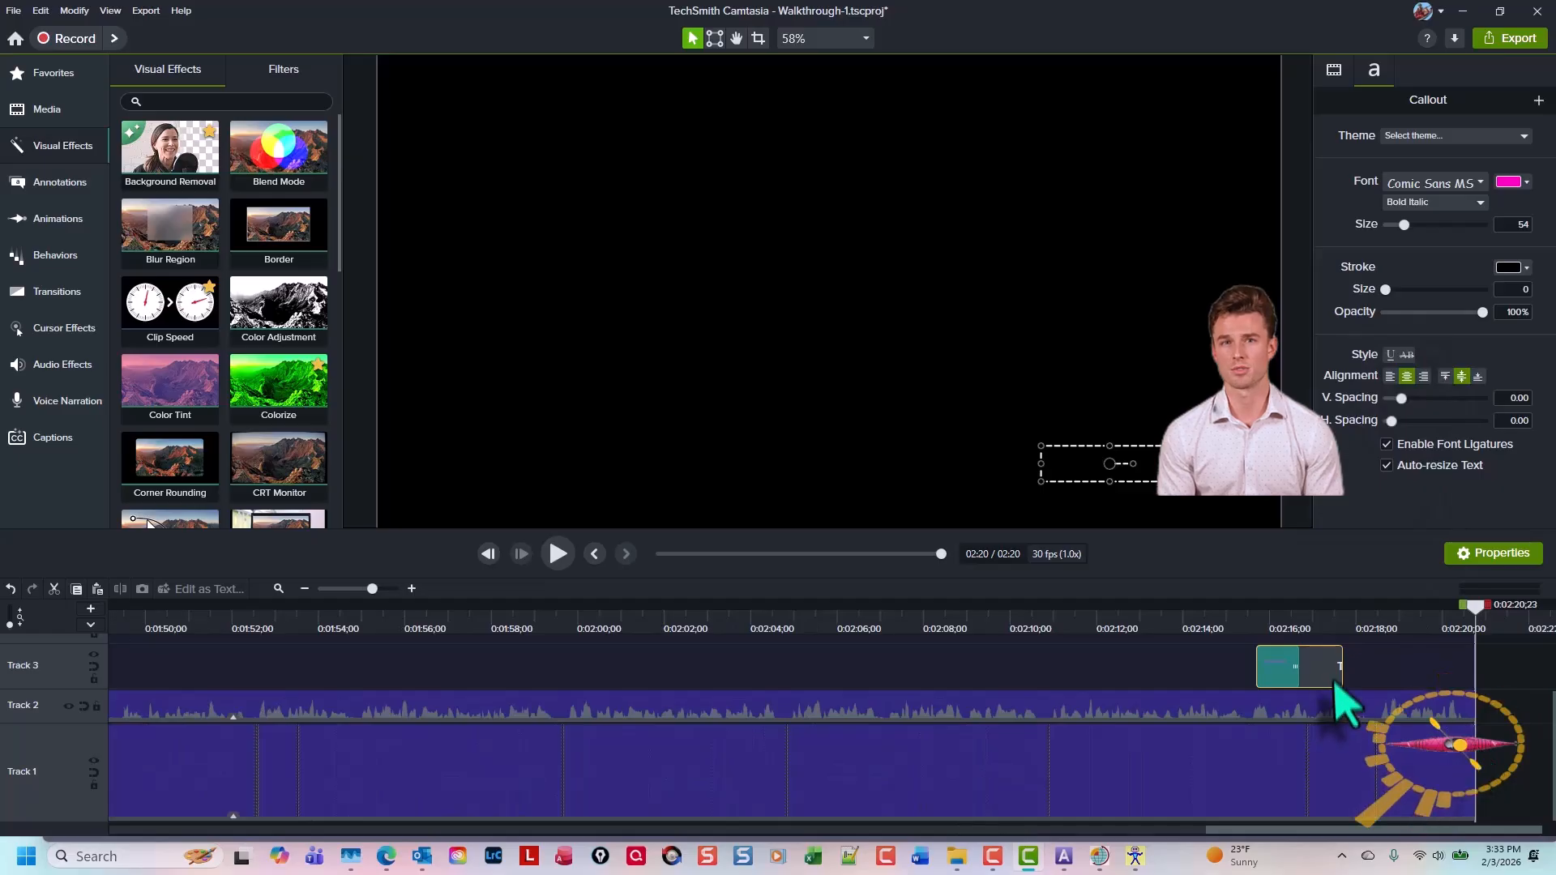
pyautogui.moveTo(1326, 660); pyautogui.dragTo(1459, 663)
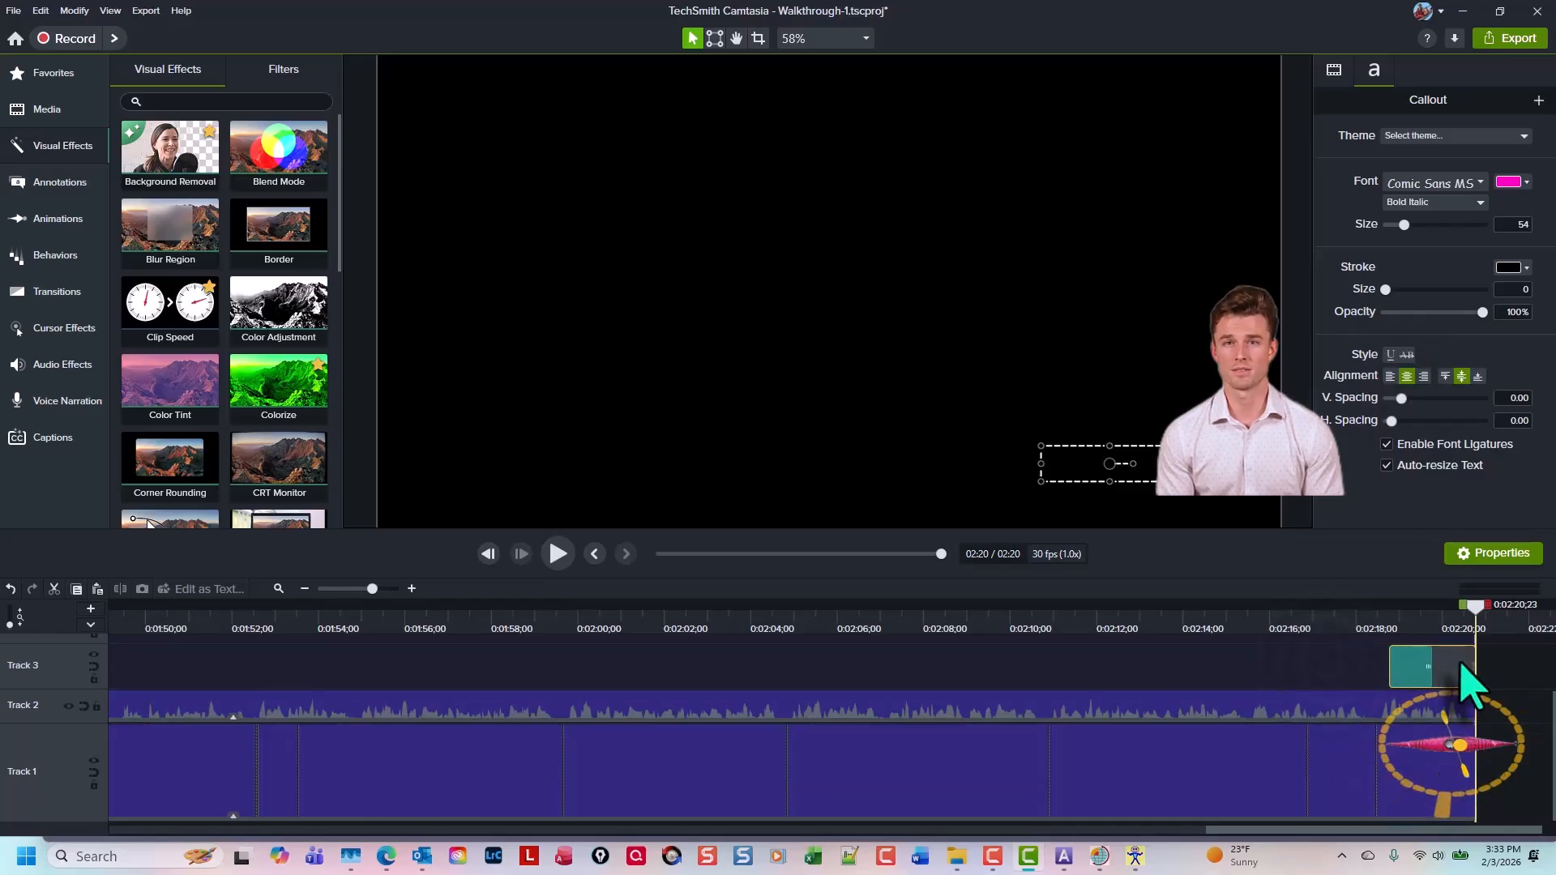
pyautogui.hotkey('ctrl', 'Home')
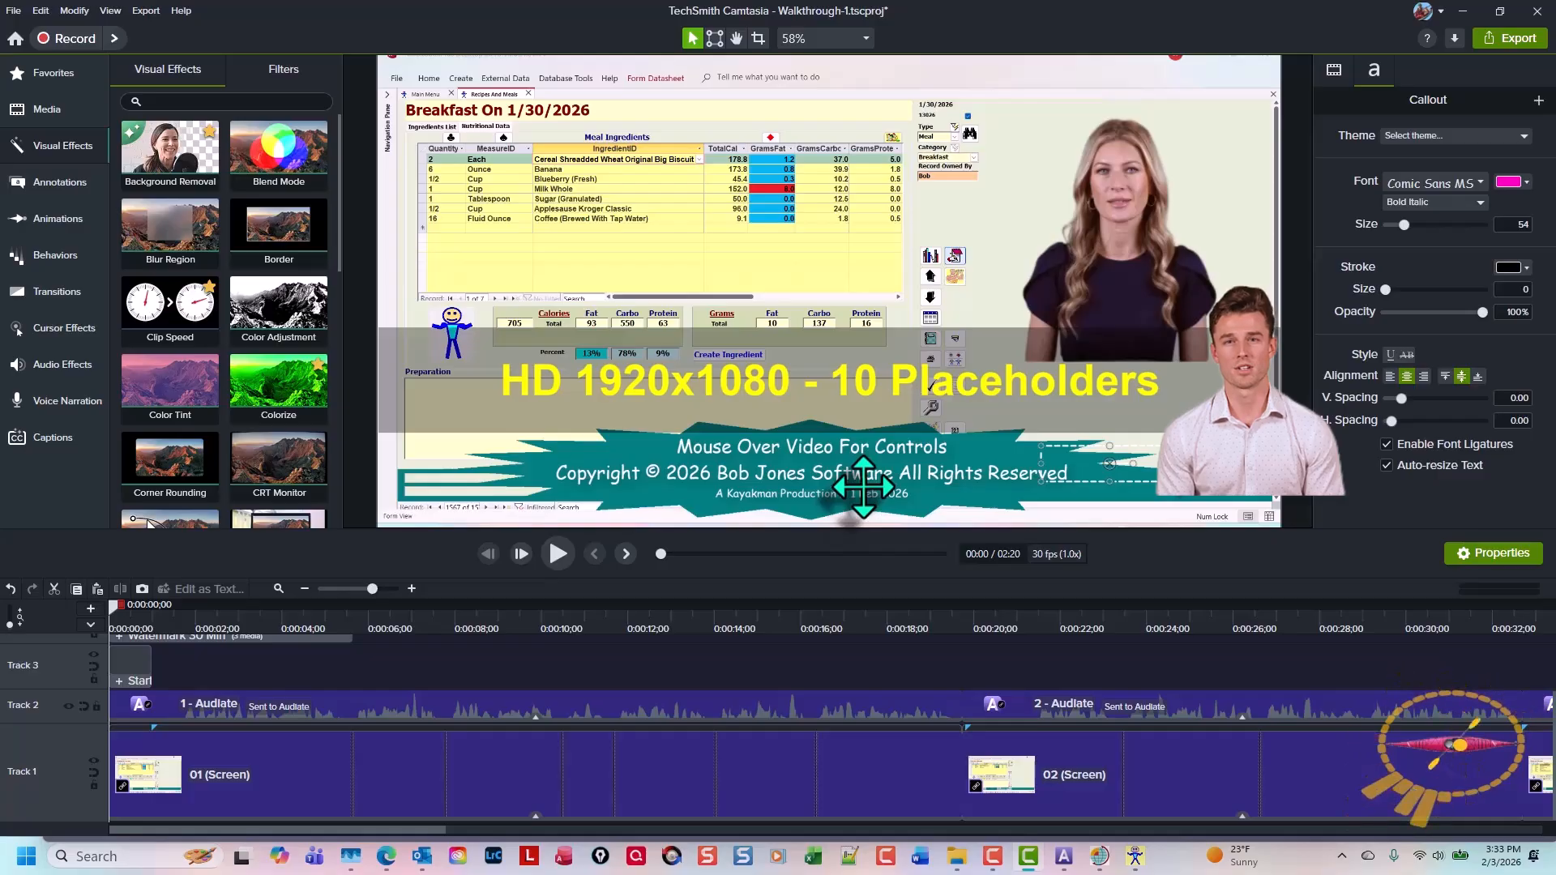
# Edit the date in the copyright stamp's production line to read 3 Feb 2026
pyautogui.click(864, 486)
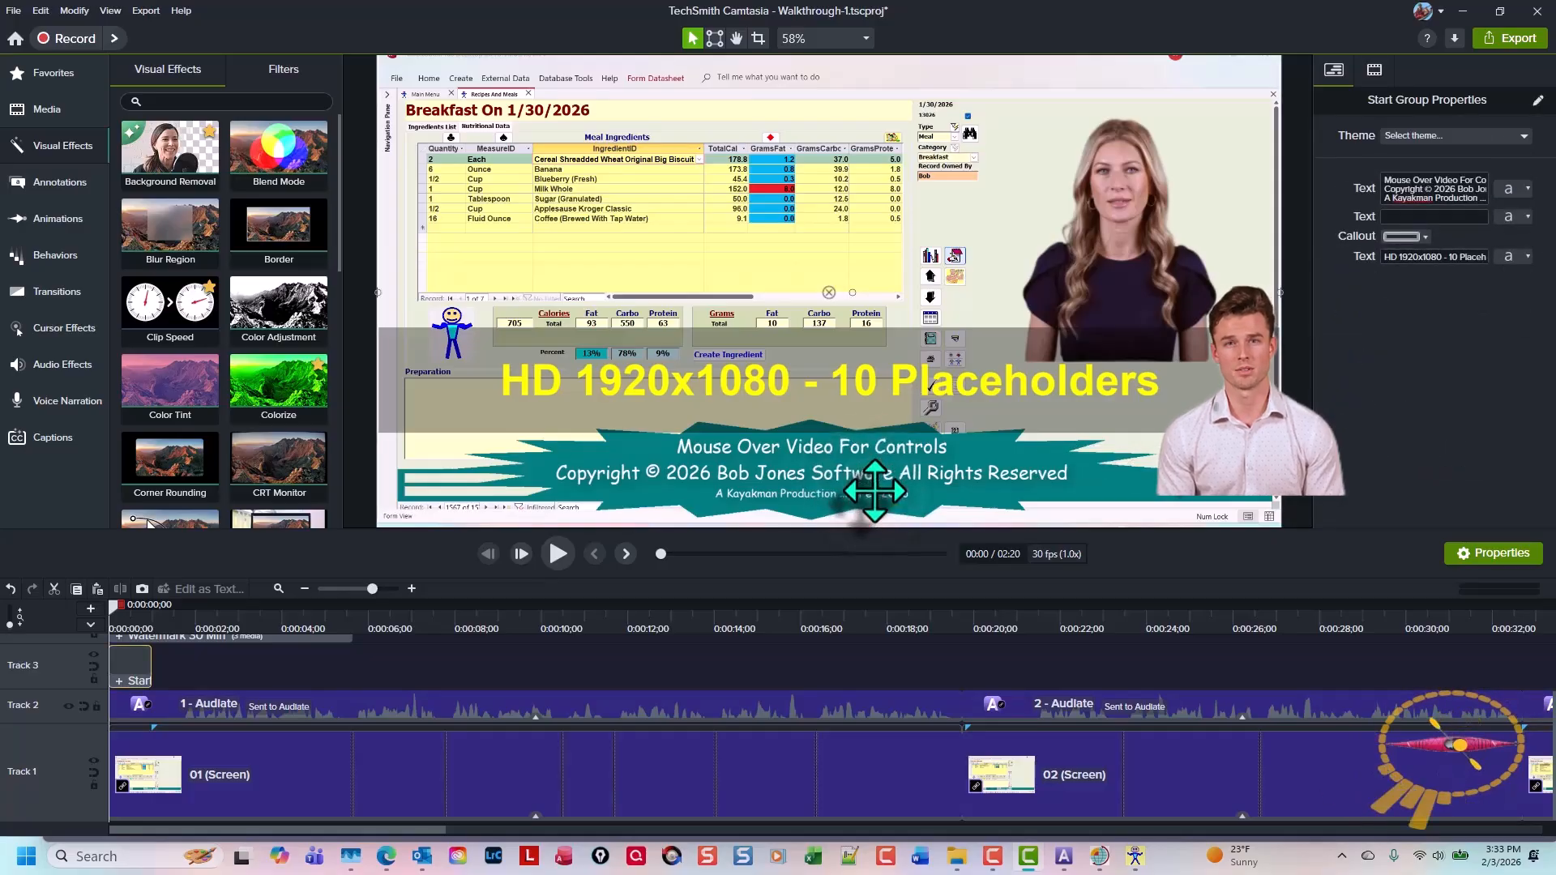
pyautogui.doubleClick(874, 491)
pyautogui.doubleClick(875, 494)
pyautogui.click(874, 497)
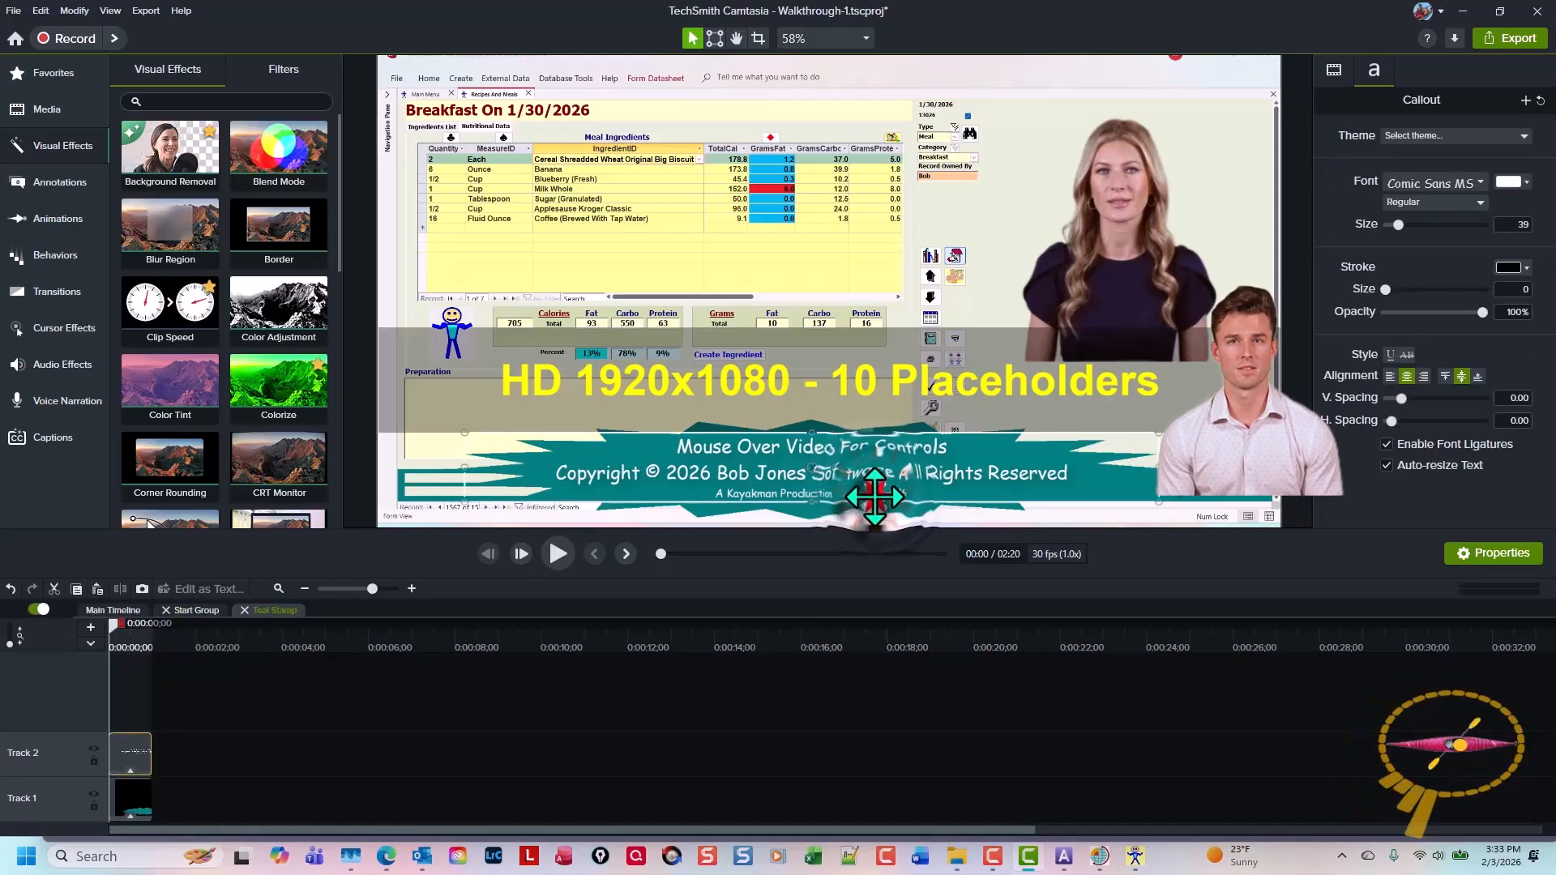
pyautogui.click(857, 495)
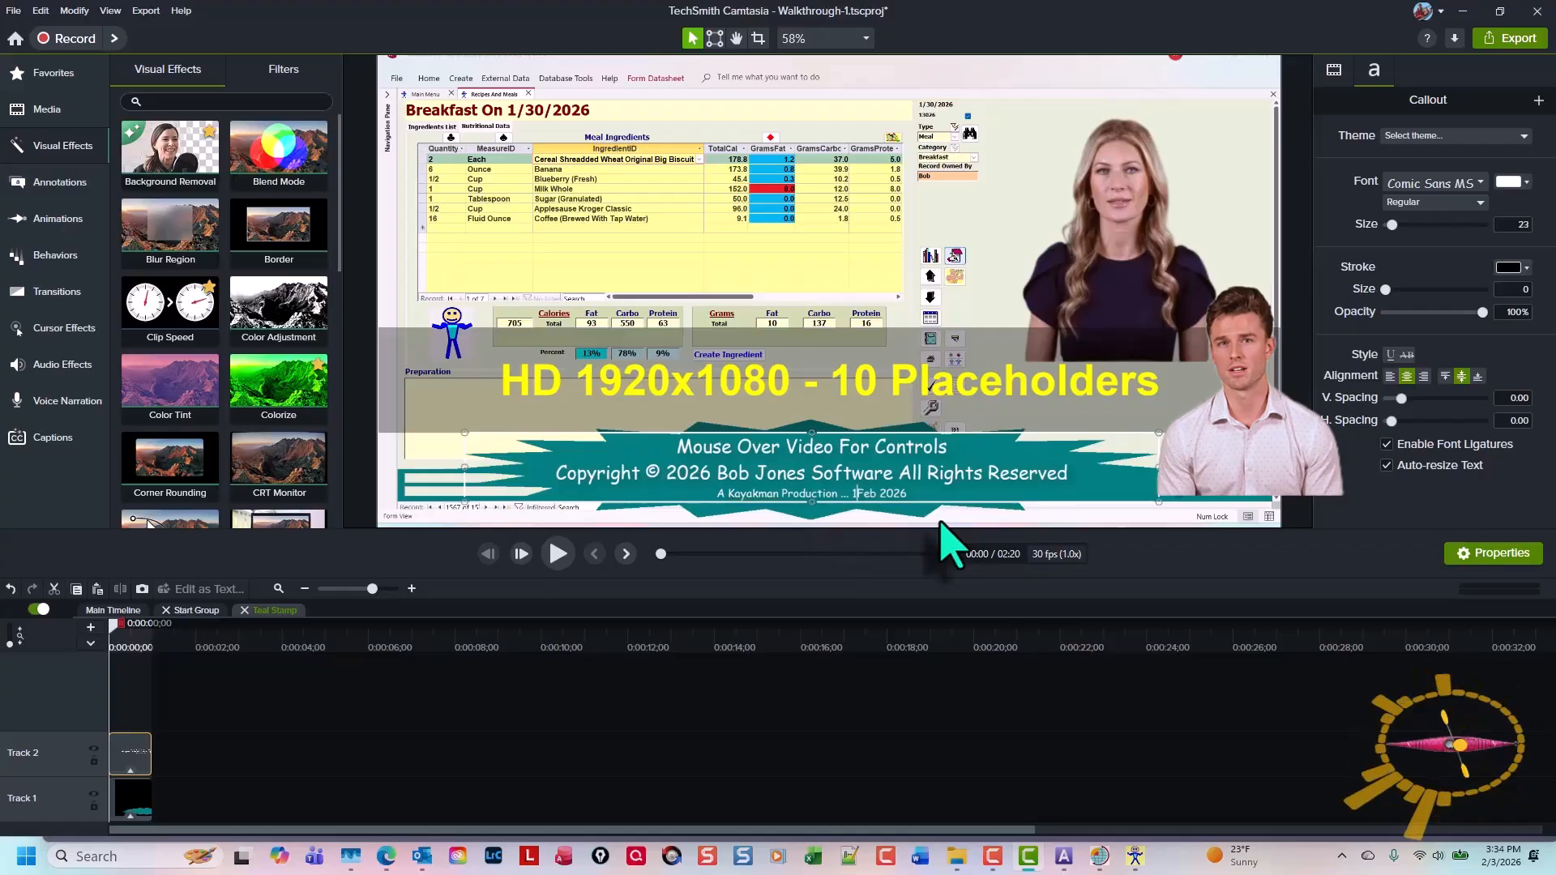
pyautogui.press('BackSpace')
pyautogui.write('3')
pyautogui.click(976, 750)
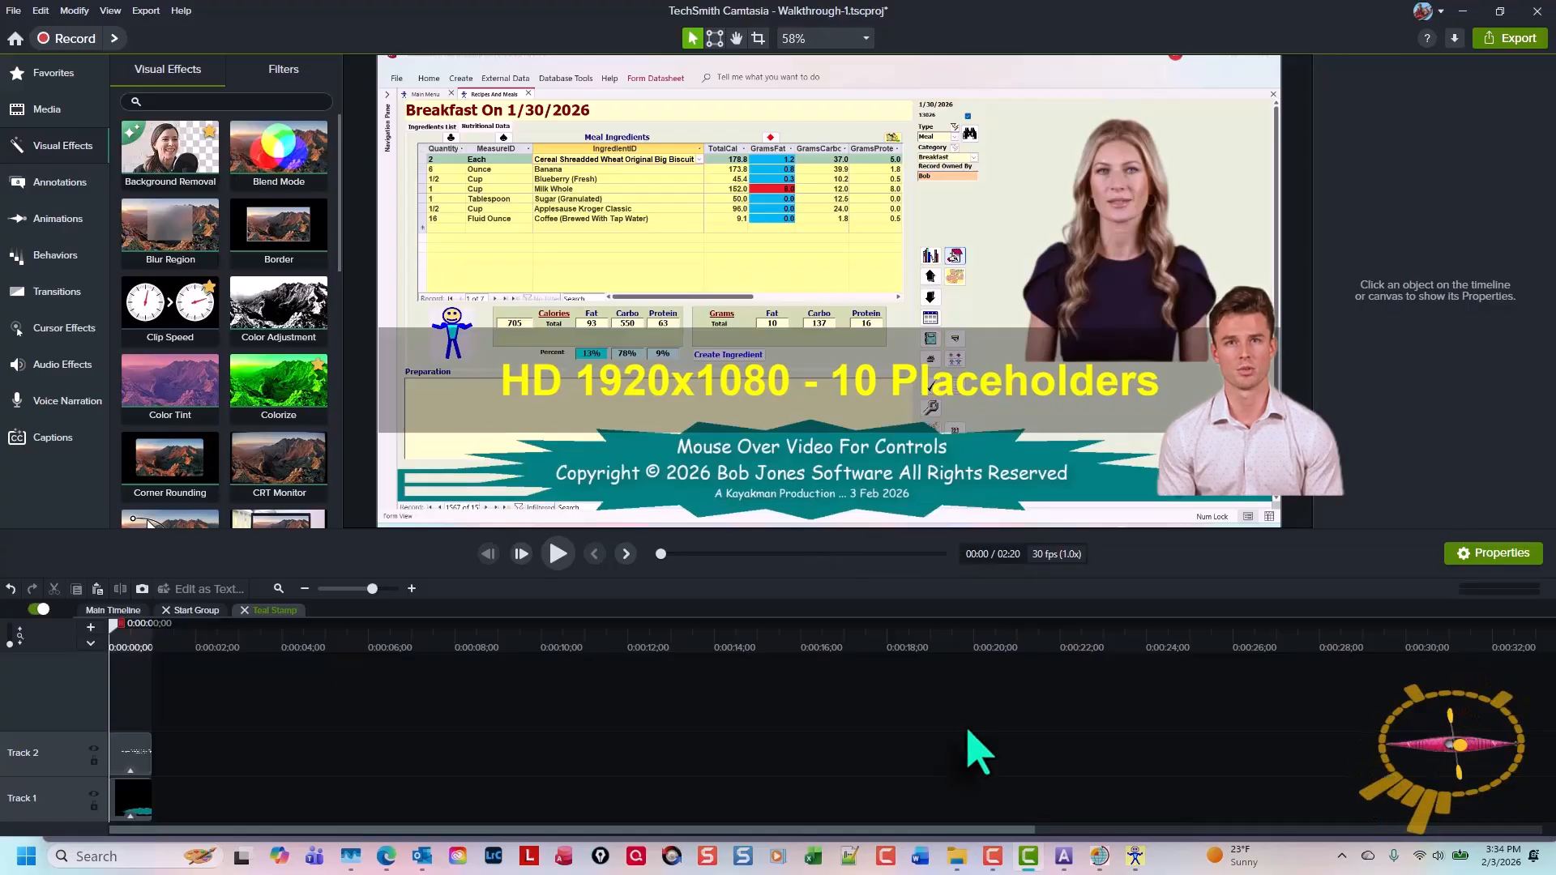
pyautogui.press('Escape')
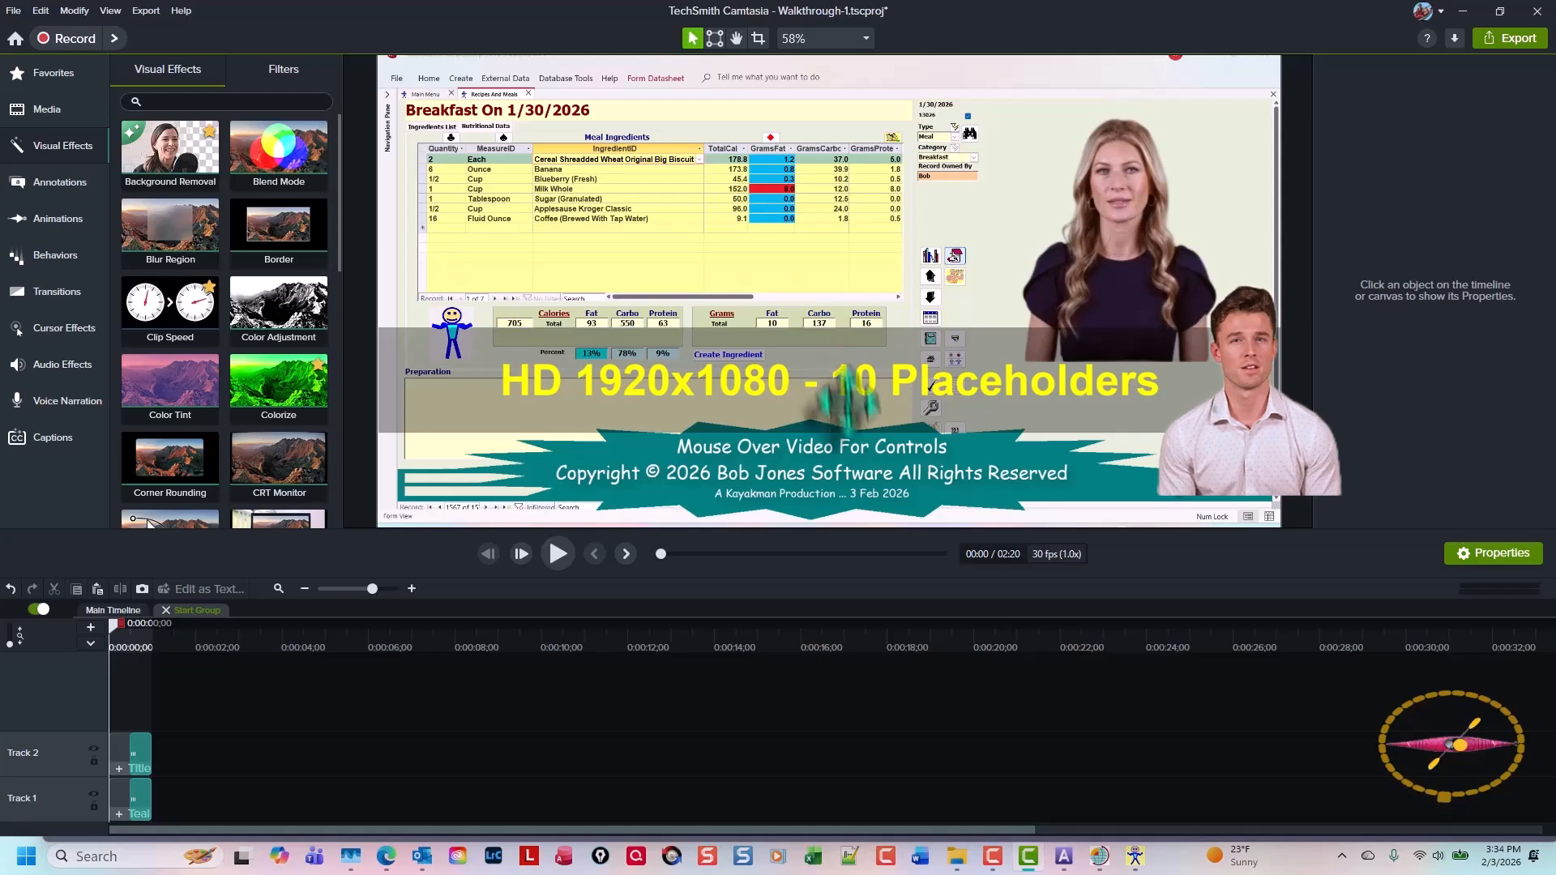
# Replace the title box text "HD 1920x1080 - 10 Placeholders" with Walkthrough
pyautogui.click(885, 378)
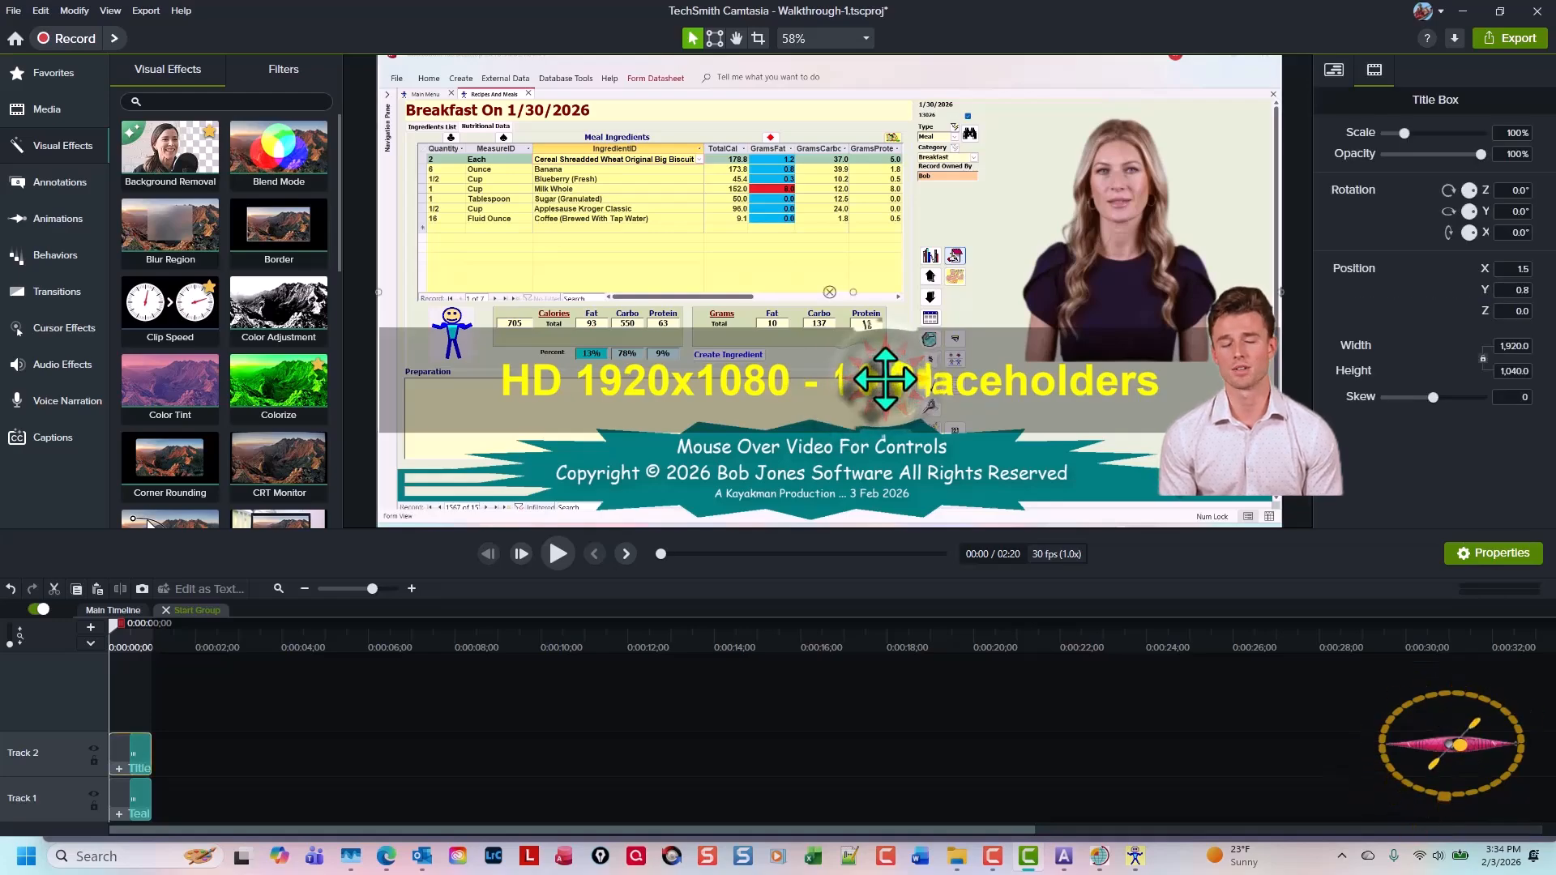
pyautogui.doubleClick(885, 379)
pyautogui.doubleClick(885, 378)
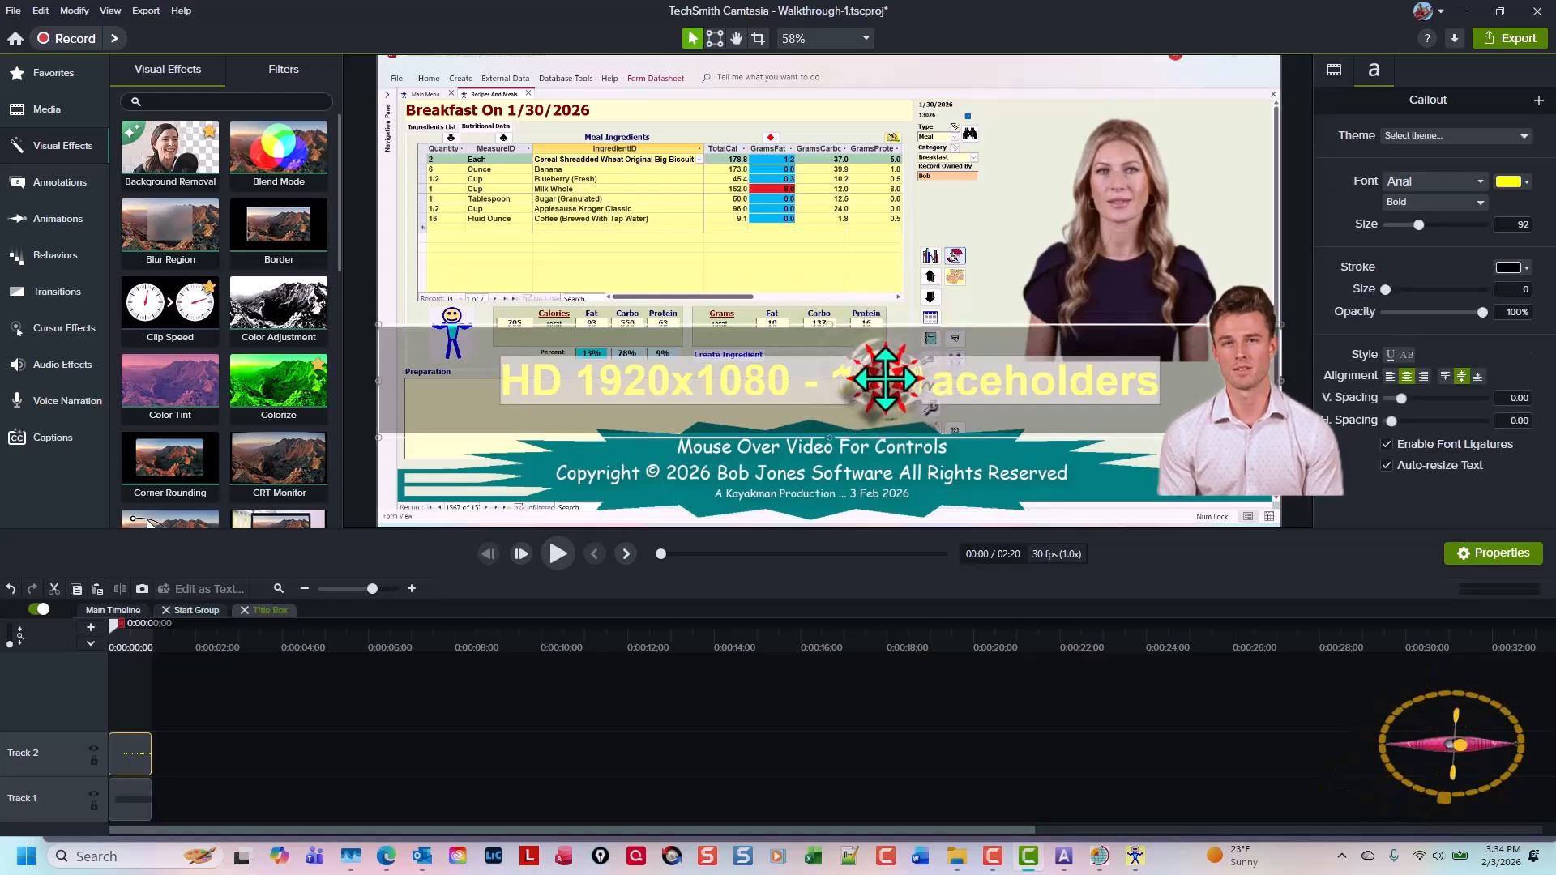
pyautogui.press('Delete')
pyautogui.write('W')
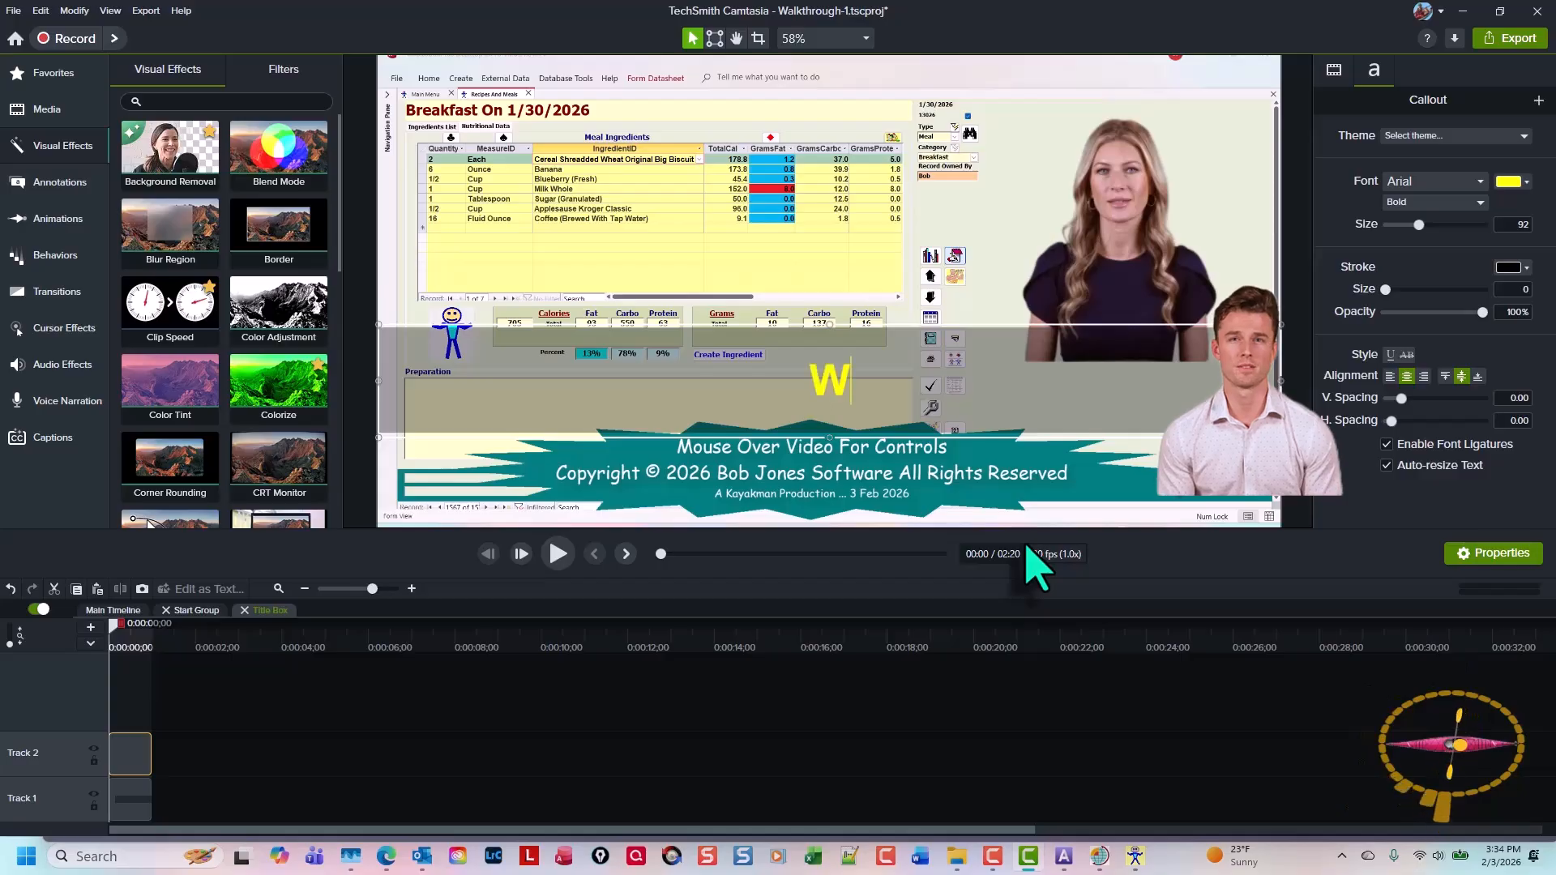
pyautogui.write('alkthrough')
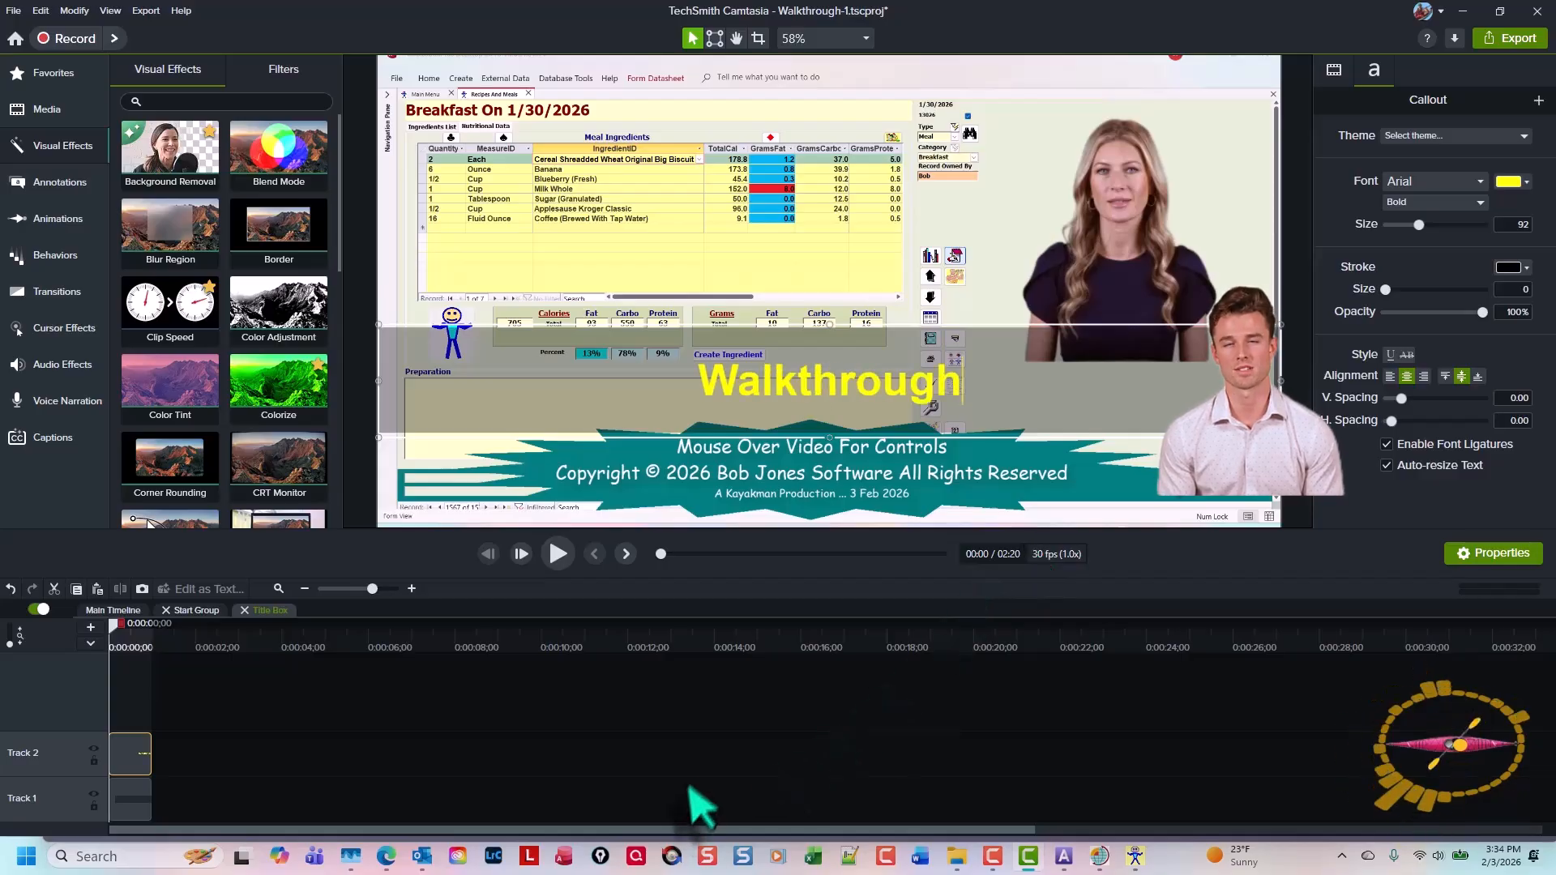
pyautogui.click(702, 754)
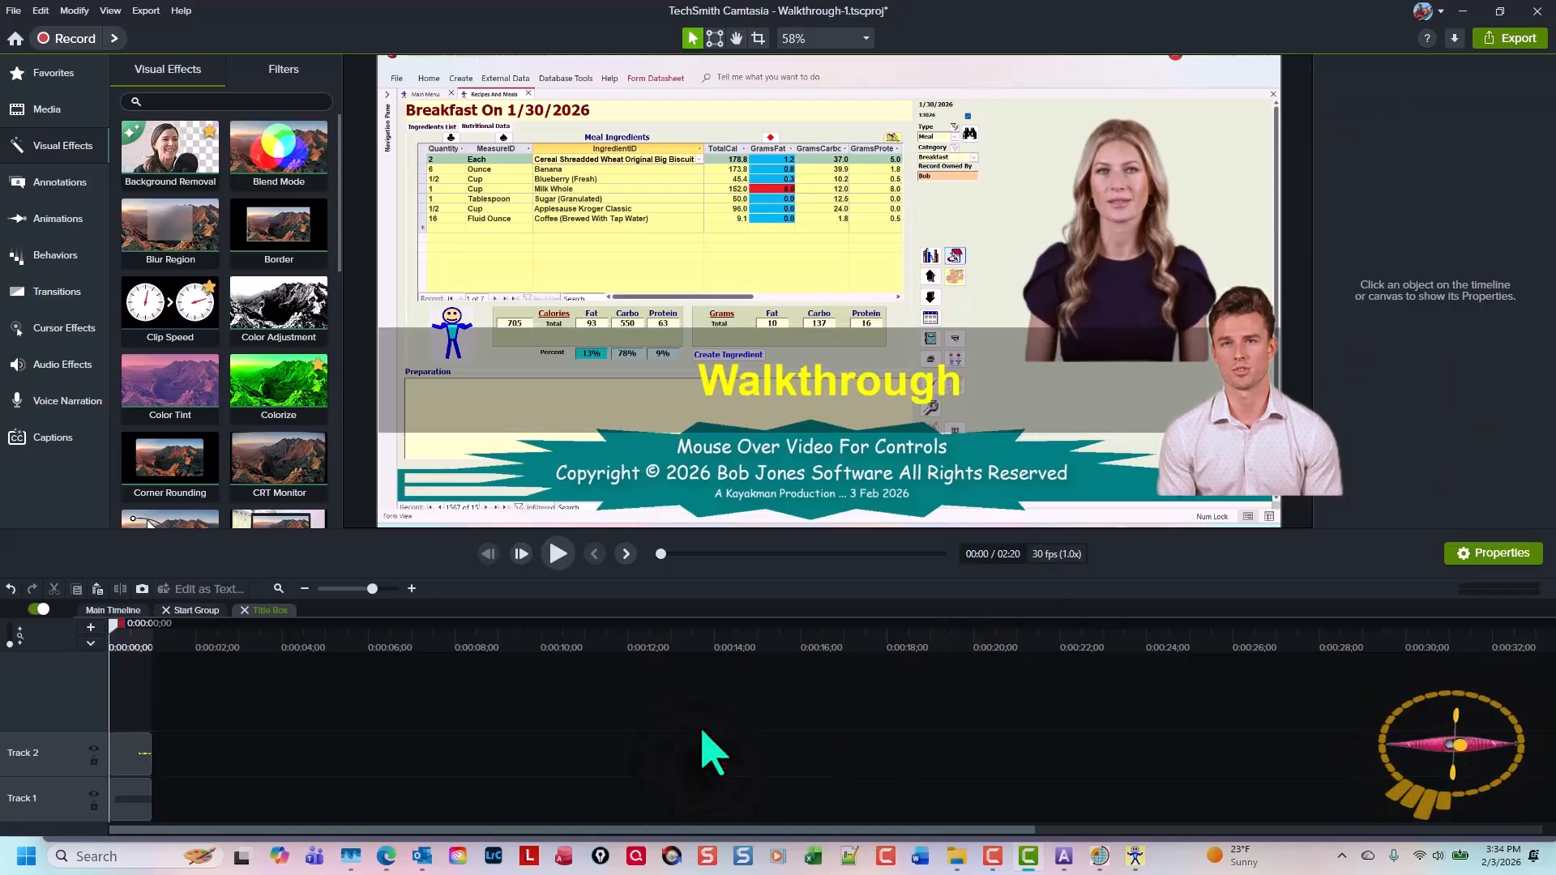
pyautogui.press('Escape')
pyautogui.press('Escape')
pyautogui.hotkey('ctrl', '9')
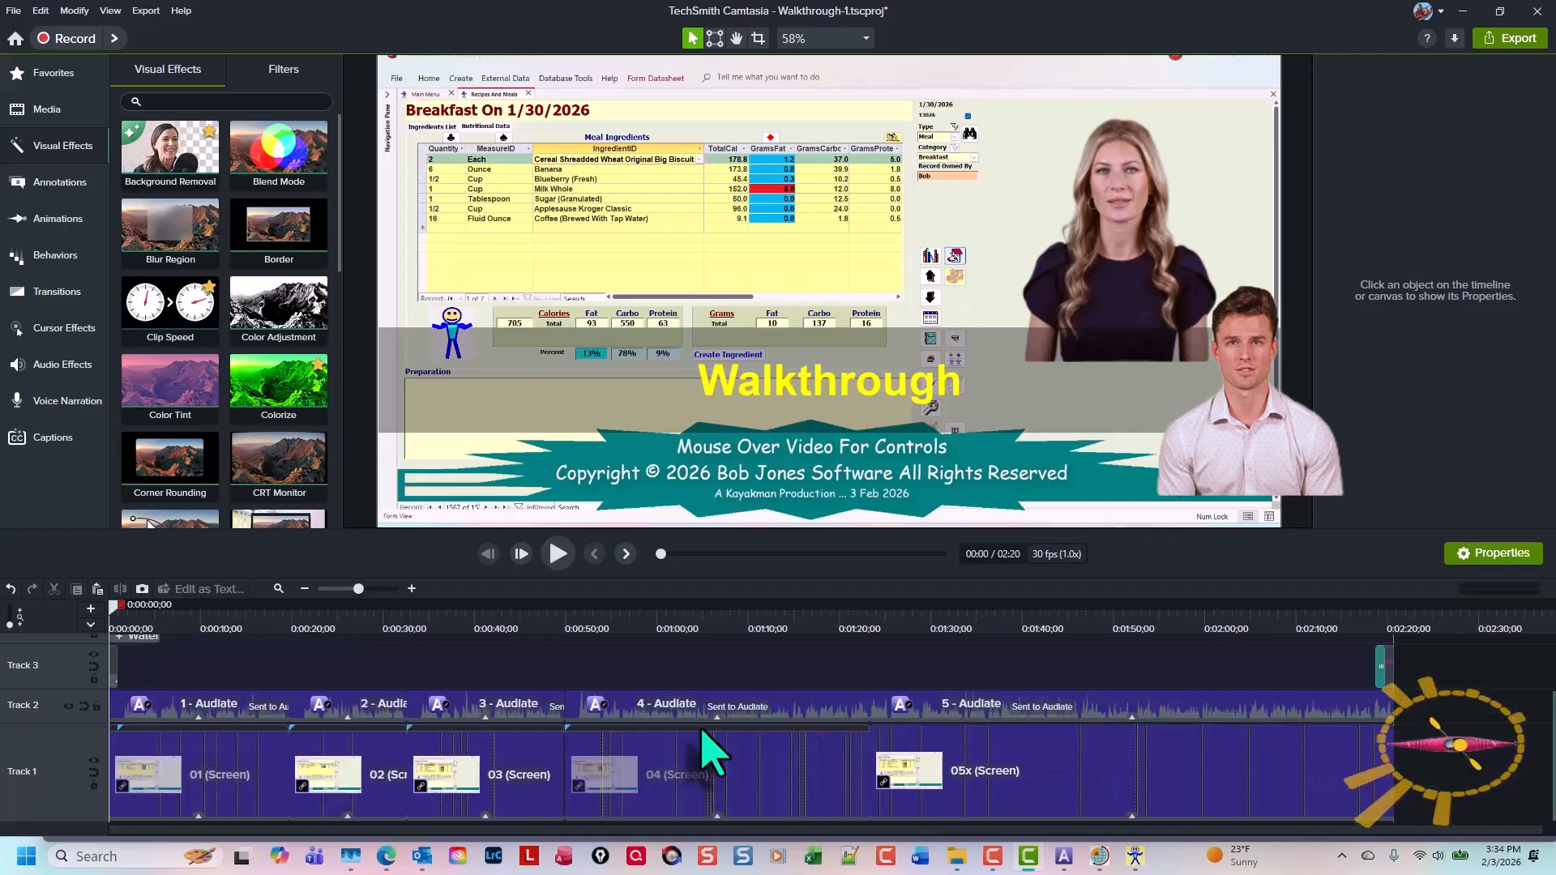